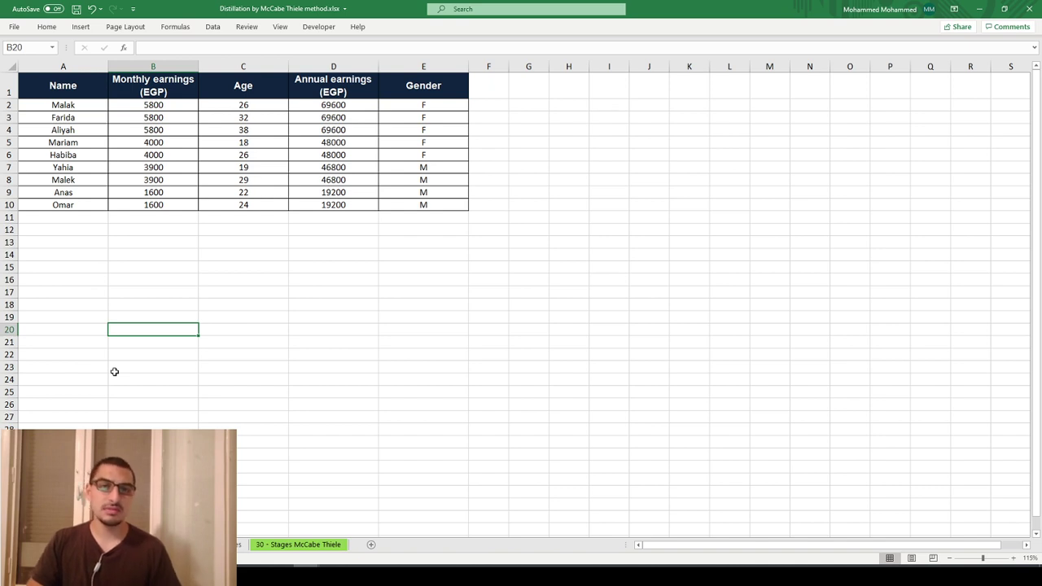
# Step: Label C18 as x with the value 10 in D18, and label C19 as y
pyautogui.press('Up')
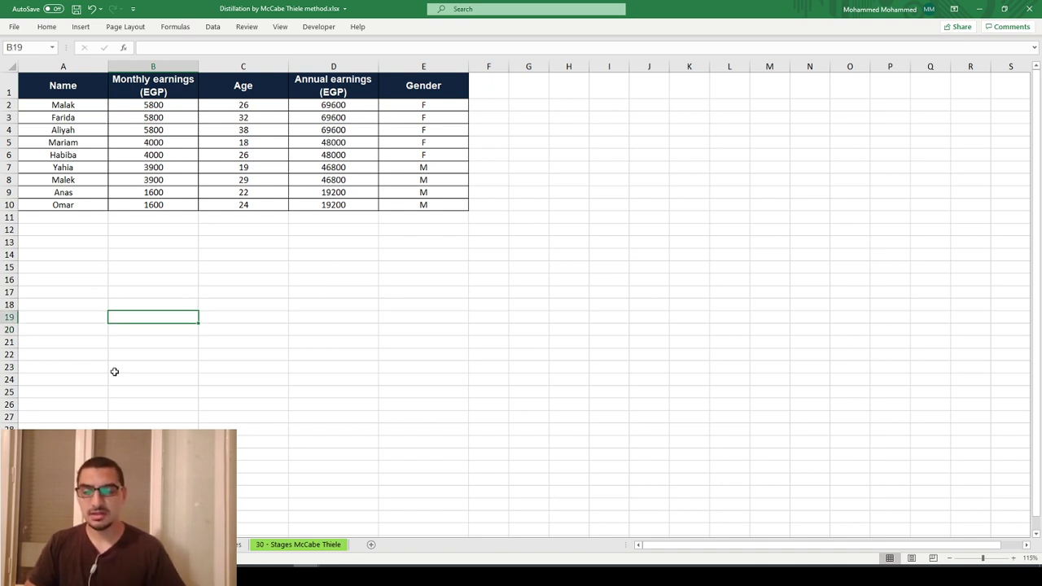
pyautogui.press('Up')
pyautogui.press('Right')
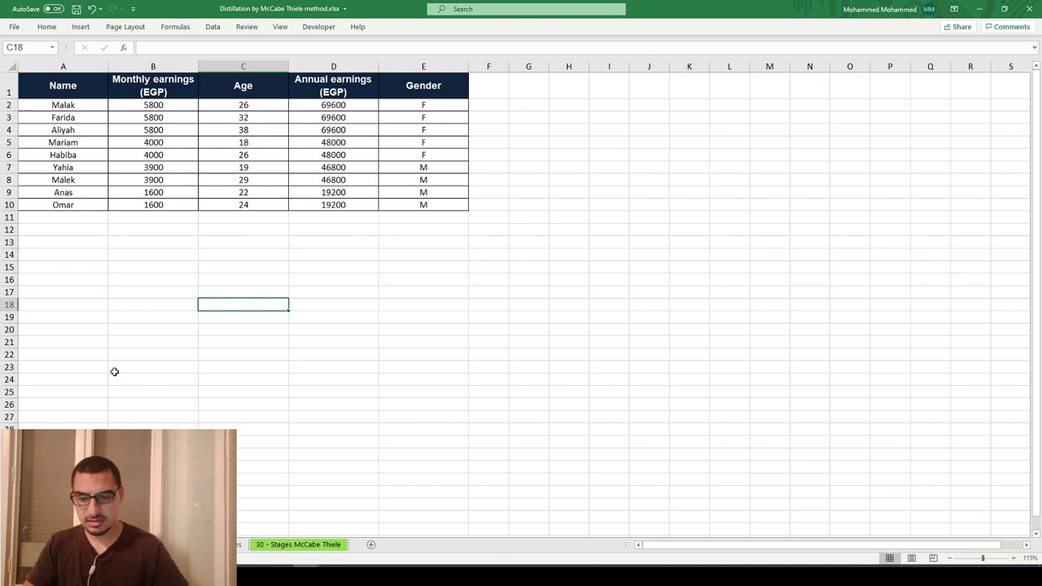
pyautogui.write('x')
pyautogui.press('Right')
pyautogui.write('10')
pyautogui.press('Return')
pyautogui.press('Left')
pyautogui.write('y')
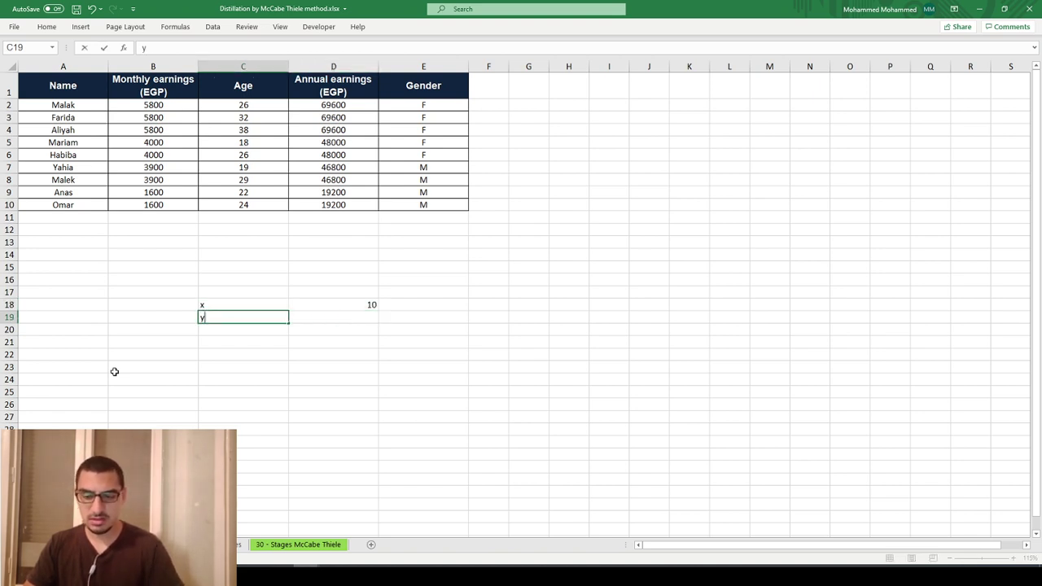
pyautogui.press('Right')
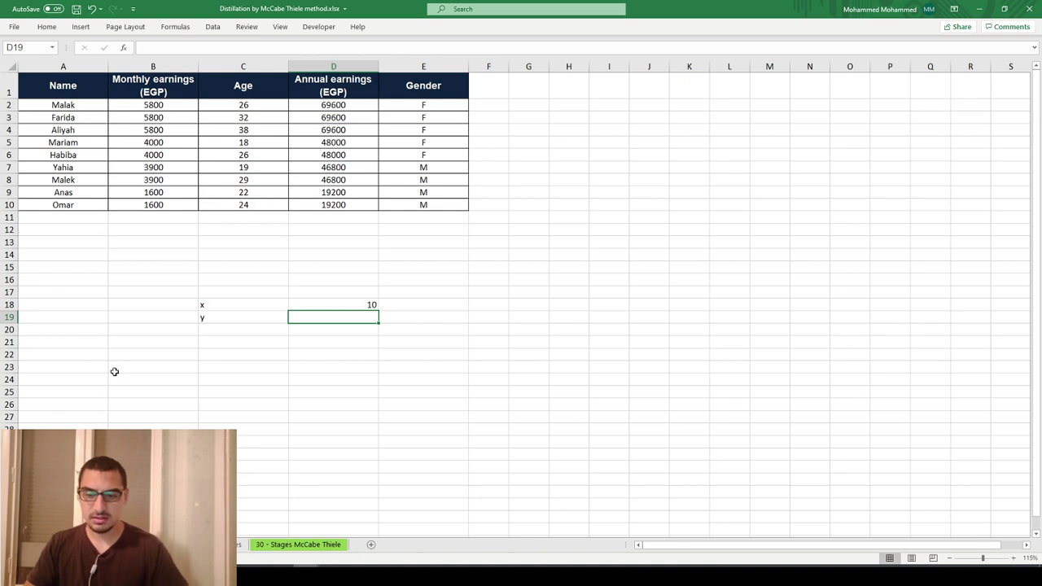
# Step: Enter the formula =SQRT(D18) in D19
pyautogui.scroll(7, 114, 371)
pyautogui.scroll(-2, 114, 371)
pyautogui.scroll(-1, 114, 371)
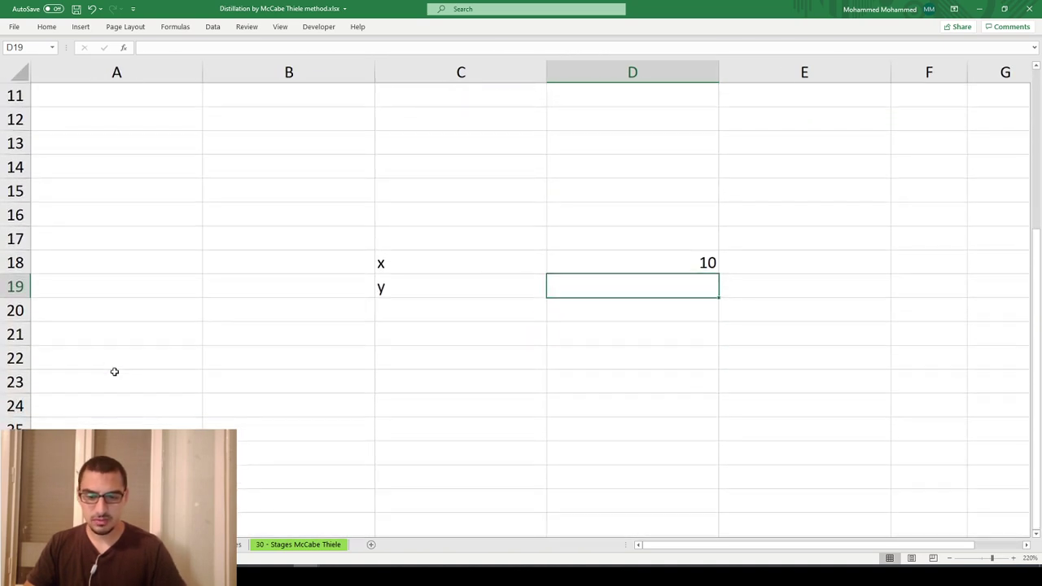
pyautogui.write('sq')
pyautogui.press('BackSpace')
pyautogui.press('BackSpace')
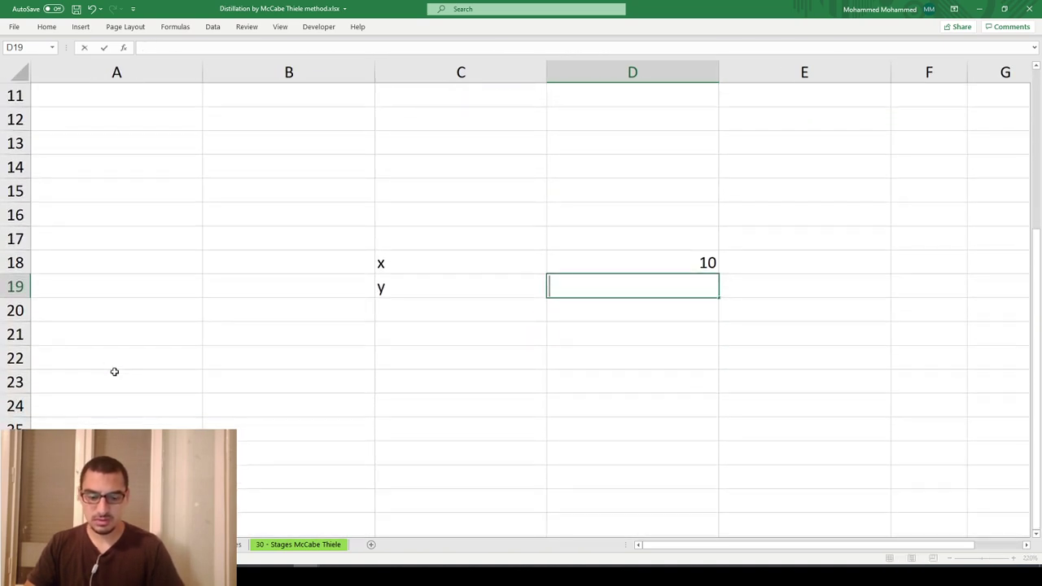
pyautogui.write('=sqrt')
pyautogui.press('Tab')
pyautogui.write('d18')
pyautogui.press('Tab')
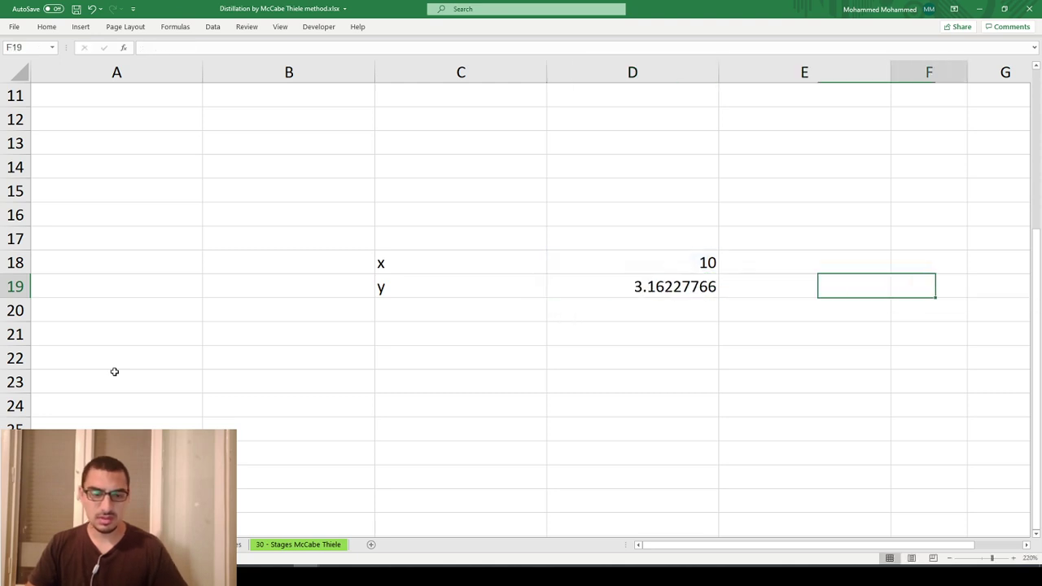
# Step: Change x in D18 to 9, then 5, then -1, so D19 shows #NUM!
pyautogui.press('Left')
pyautogui.press('Up')
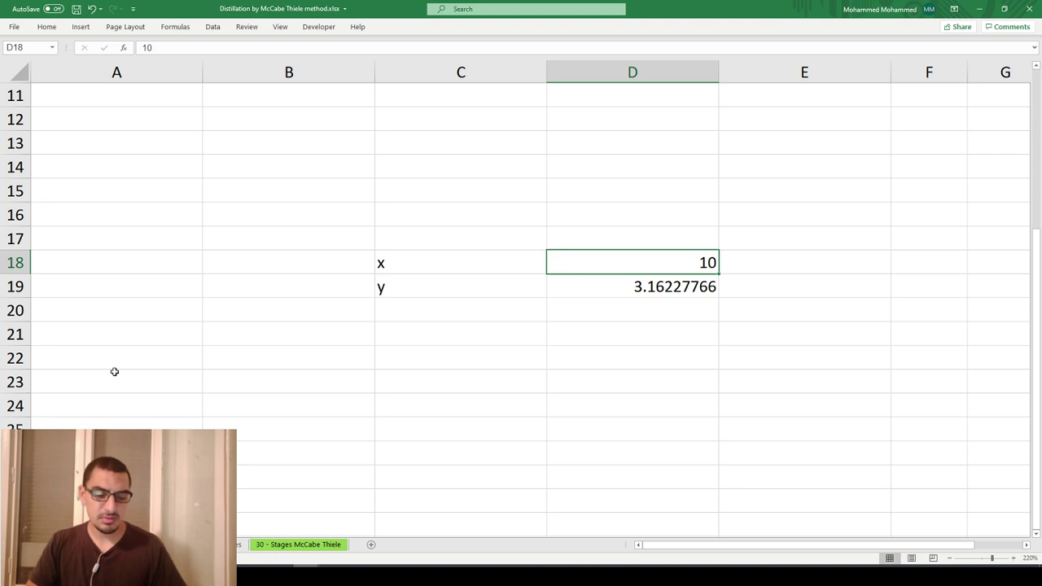
pyautogui.write('9')
pyautogui.press('Return')
pyautogui.press('Up')
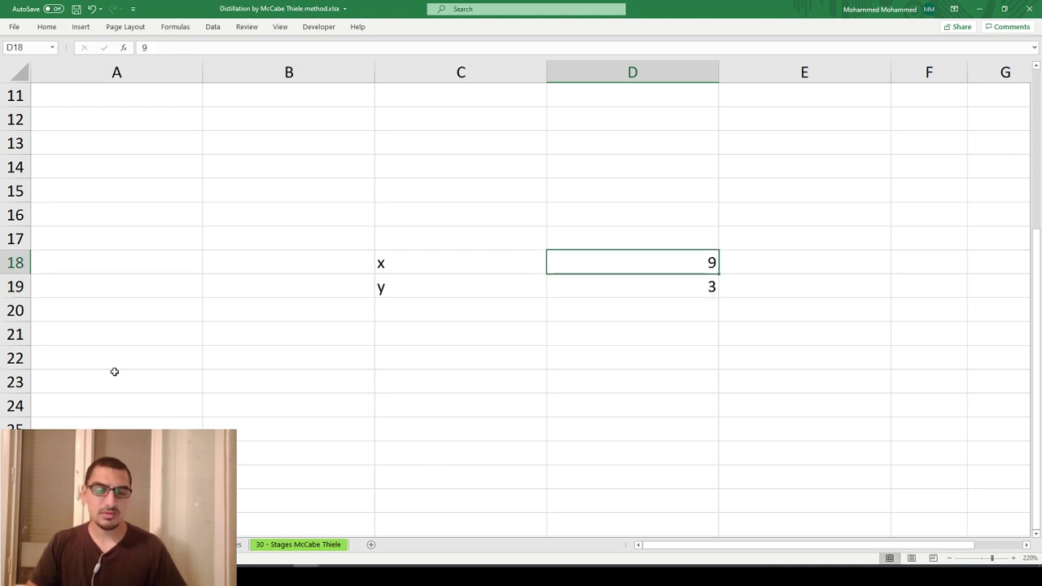
pyautogui.write('5')
pyautogui.press('Return')
pyautogui.press('Up')
pyautogui.write('-1')
pyautogui.press('Return')
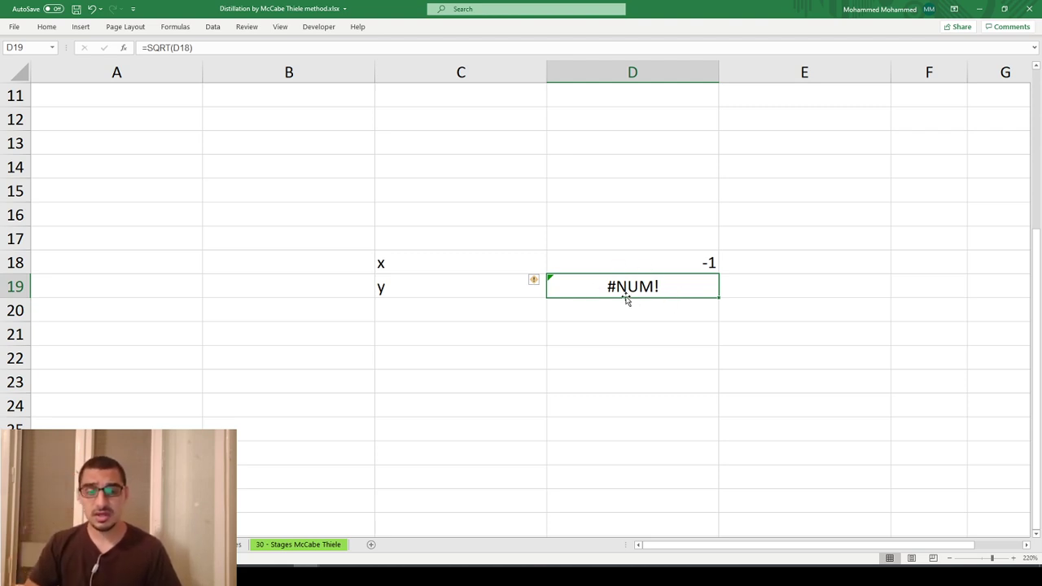
pyautogui.moveTo(531, 282)
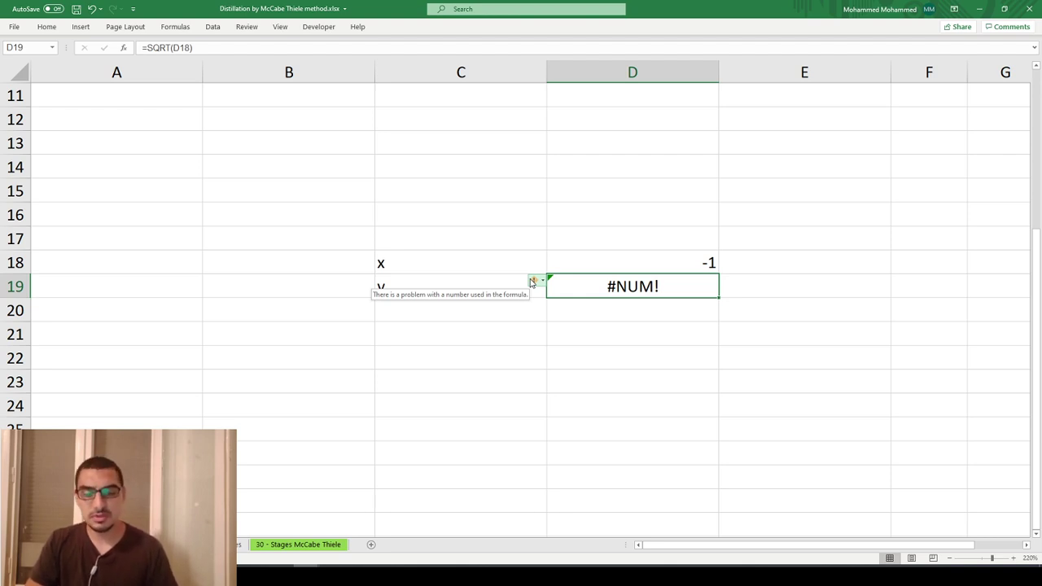
pyautogui.press('Up')
pyautogui.press('Down')
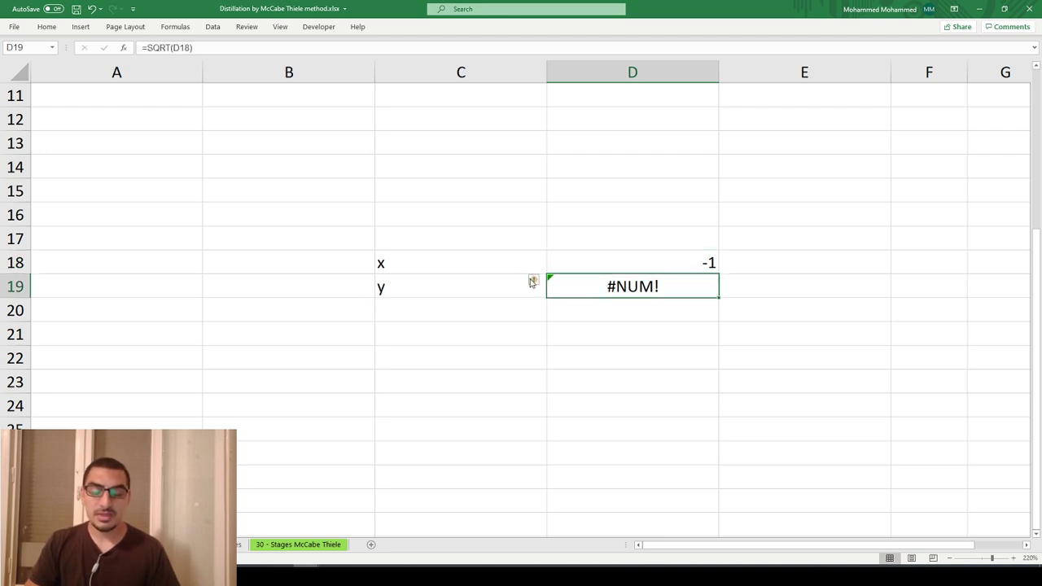
pyautogui.press('F2')
pyautogui.press('Escape')
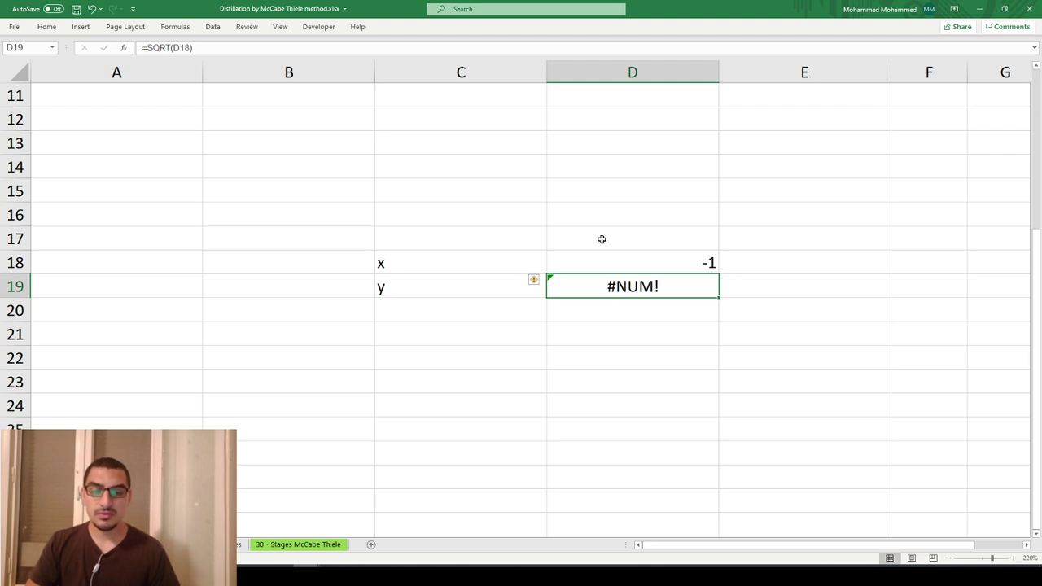
pyautogui.press('Return')
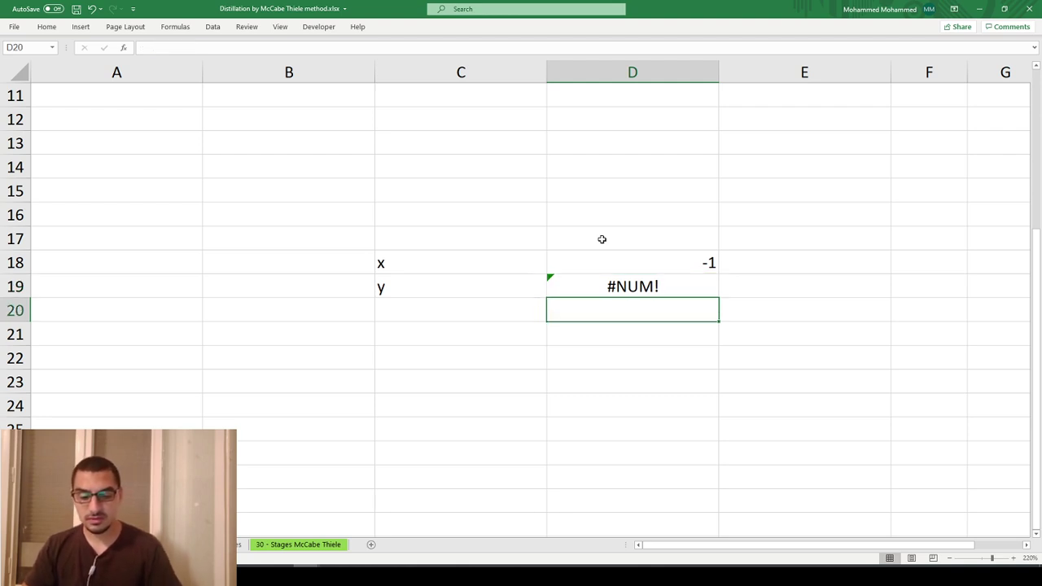
# Step: Enter =IFERROR(SQRT(D18),1E6) in D20 so it shows 1000000 for x = -1
pyautogui.write('=ife')
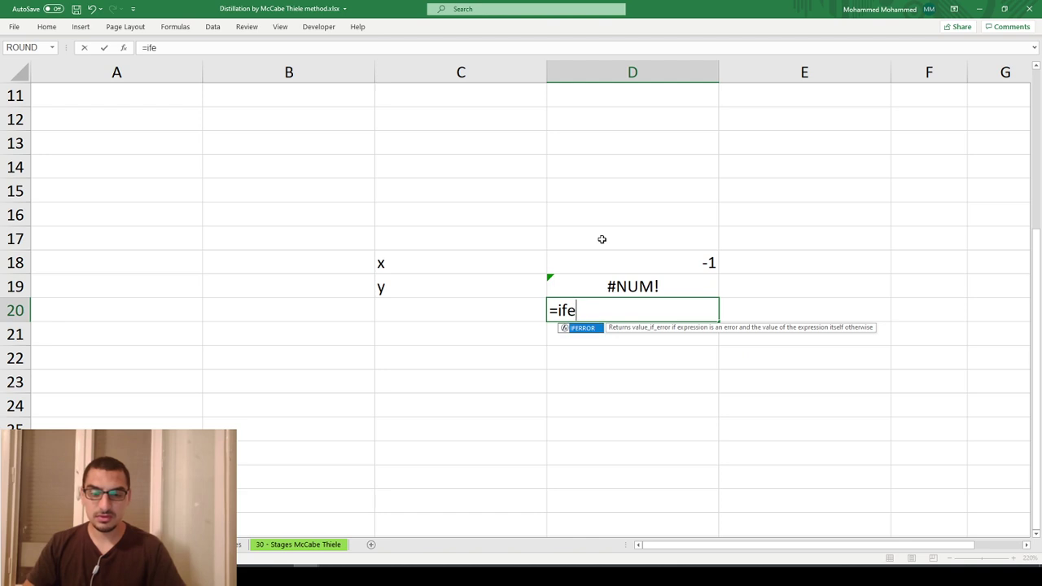
pyautogui.press('BackSpace')
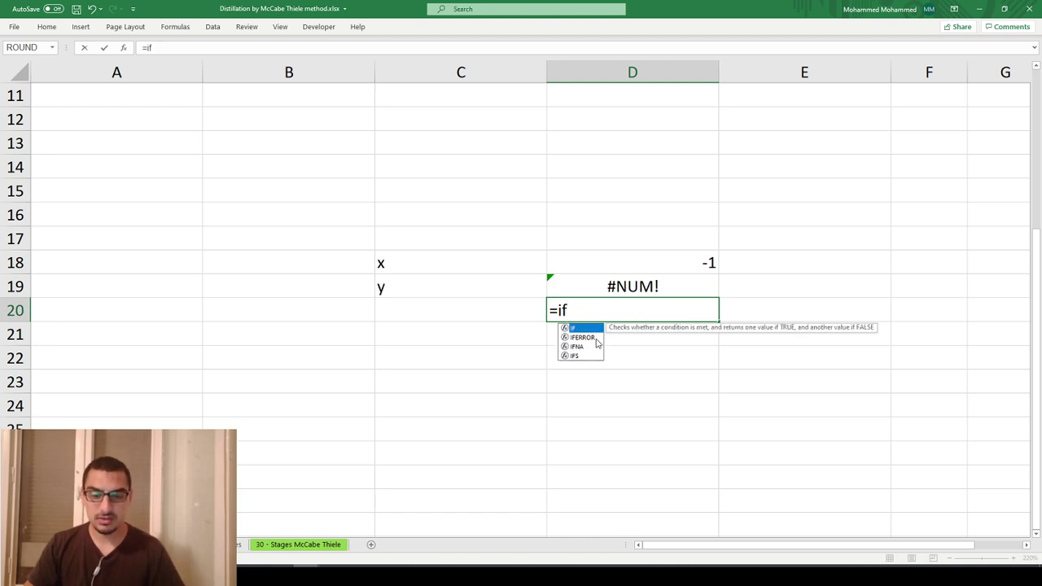
pyautogui.doubleClick(584, 337)
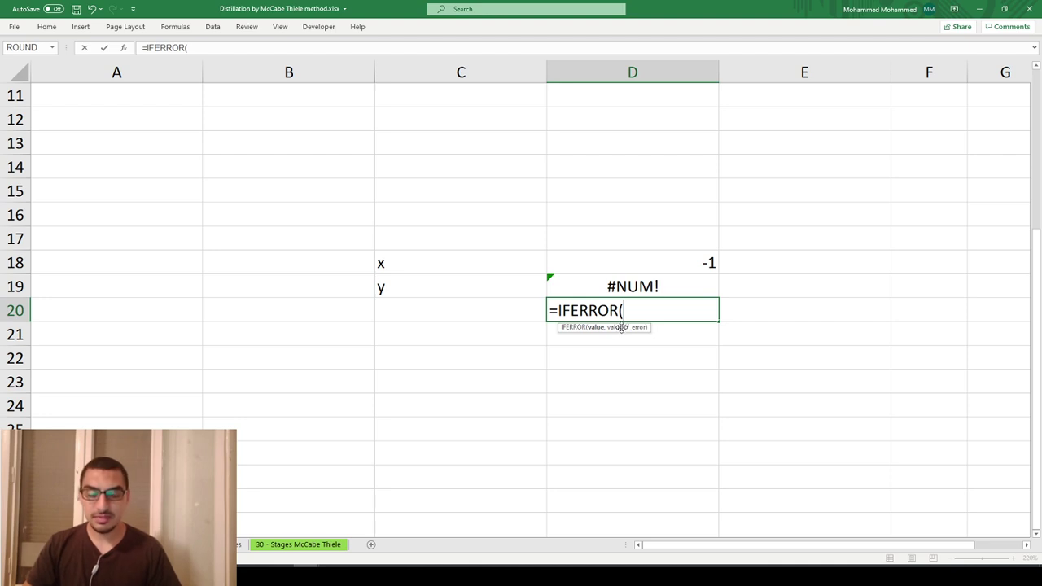
pyautogui.write('sqrt')
pyautogui.press('Tab')
pyautogui.press('Up')
pyautogui.press('Up')
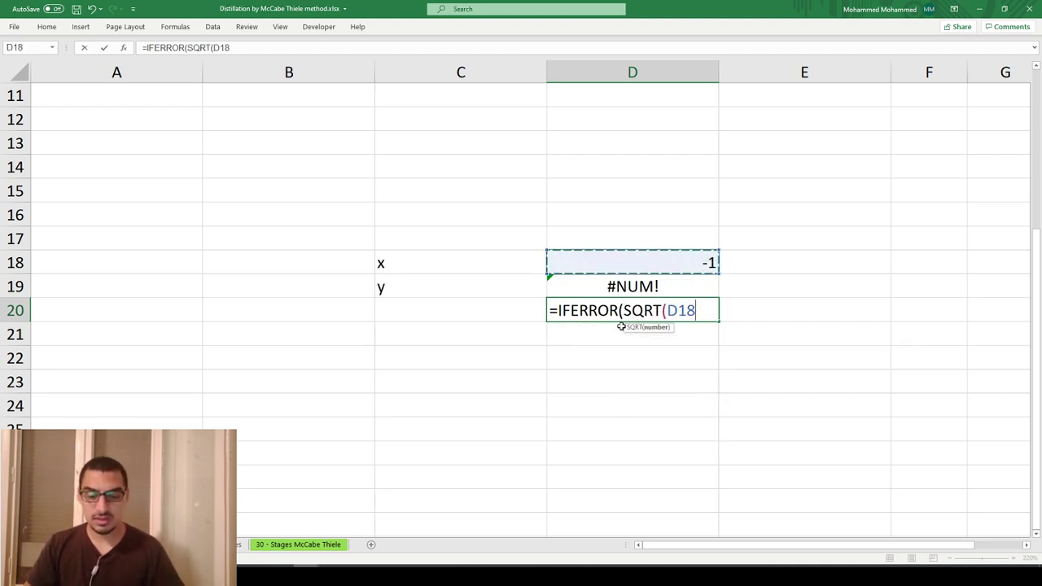
pyautogui.write('),')
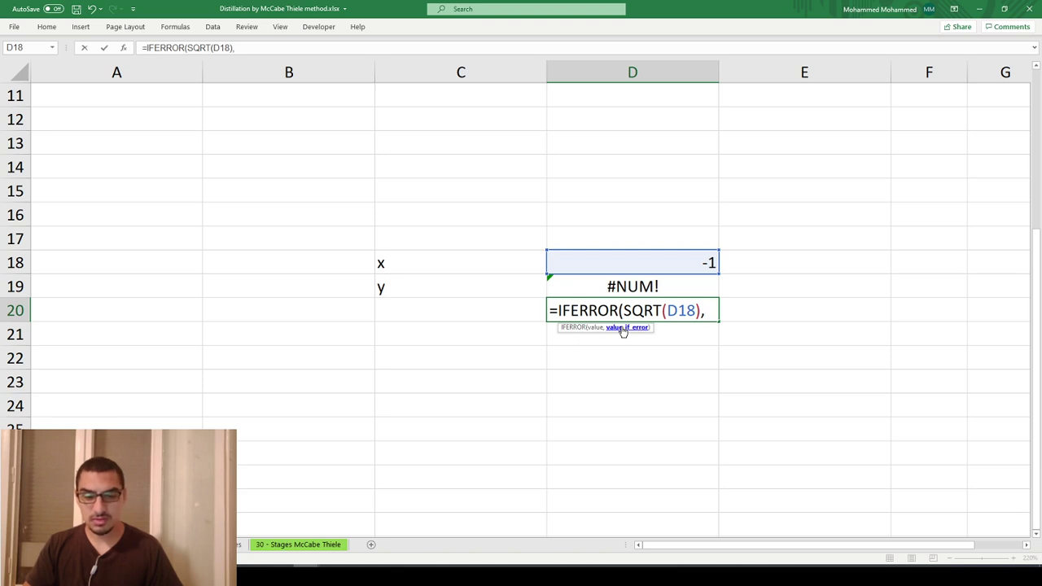
pyautogui.write('1E6')
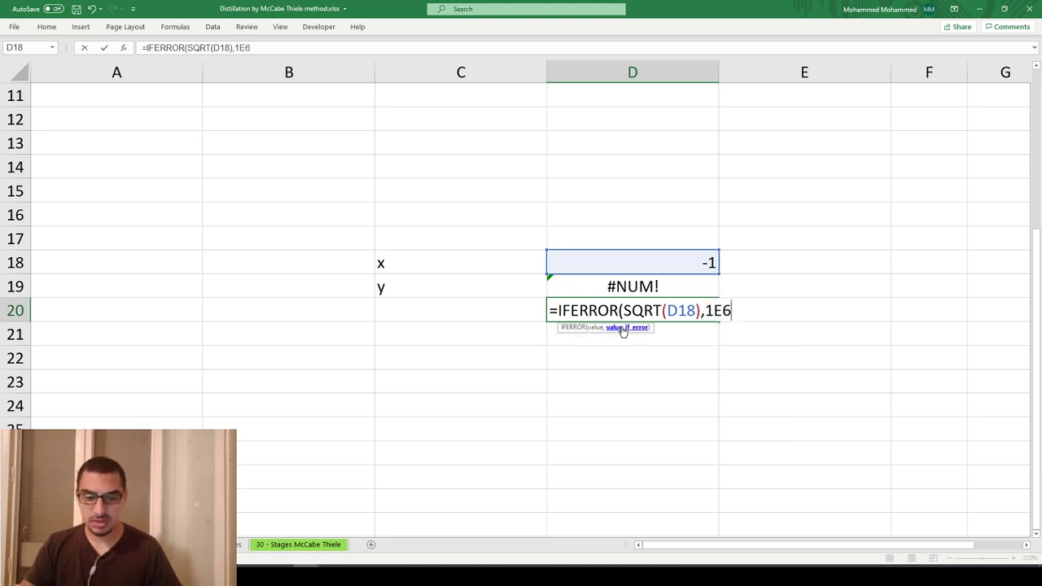
pyautogui.write(')')
pyautogui.press('Return')
pyautogui.press('Up')
pyautogui.press('Up')
pyautogui.press('Up')
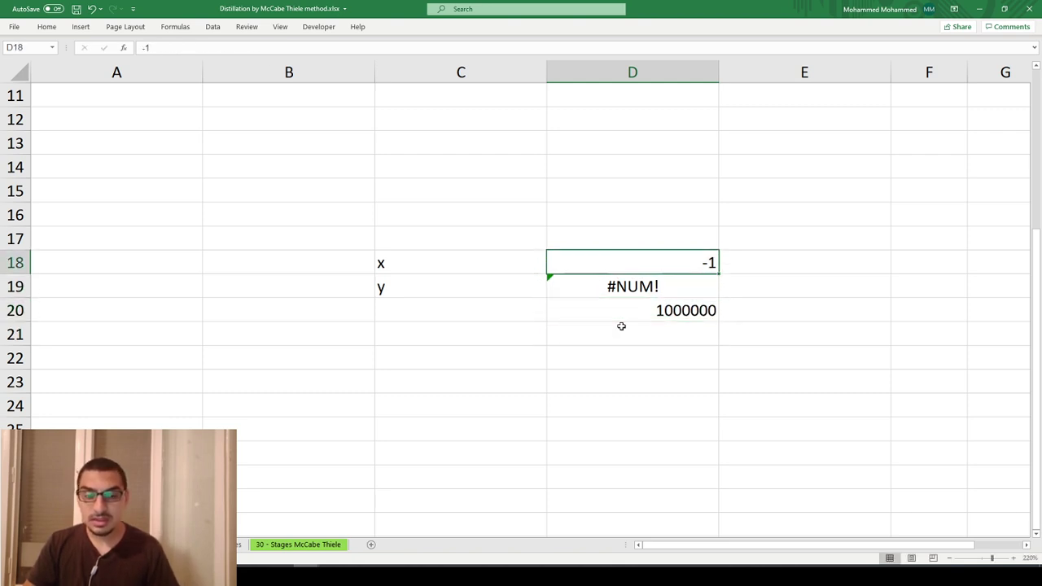
# Step: Set x in D18 to 0 and inspect the formulas in D20 and D19
pyautogui.write('0')
pyautogui.press('Return')
pyautogui.press('Up')
pyautogui.press('Down')
pyautogui.press('Down')
pyautogui.press('F2')
pyautogui.press('Escape')
pyautogui.press('F2')
pyautogui.press('Escape')
# Step: Set x to 4 and highlight the SQRT(D18) part of D20's IFERROR formula
pyautogui.press('Up')
pyautogui.press('F2')
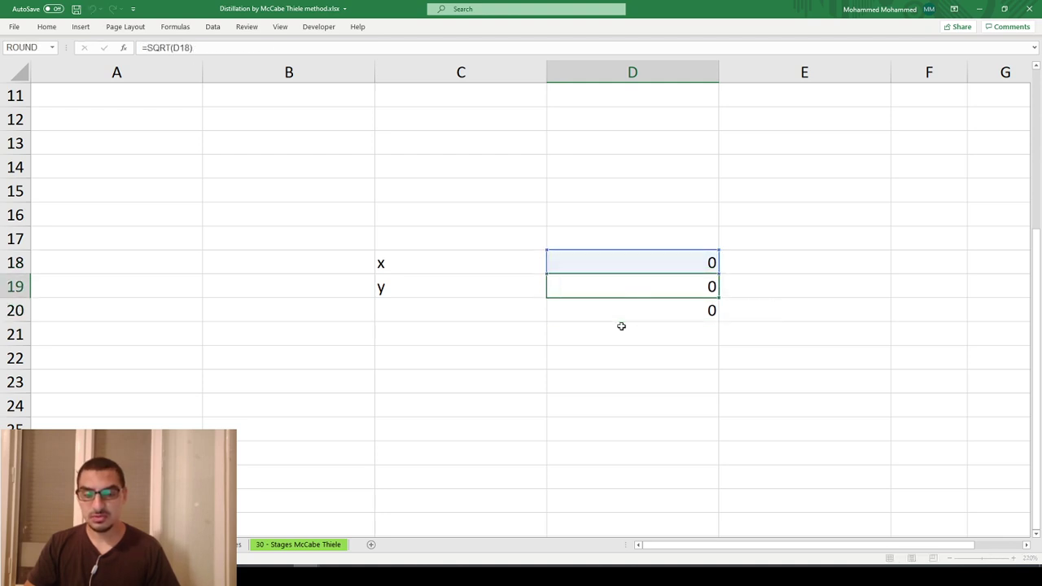
pyautogui.press('Escape')
pyautogui.press('Up')
pyautogui.write('4')
pyautogui.press('Return')
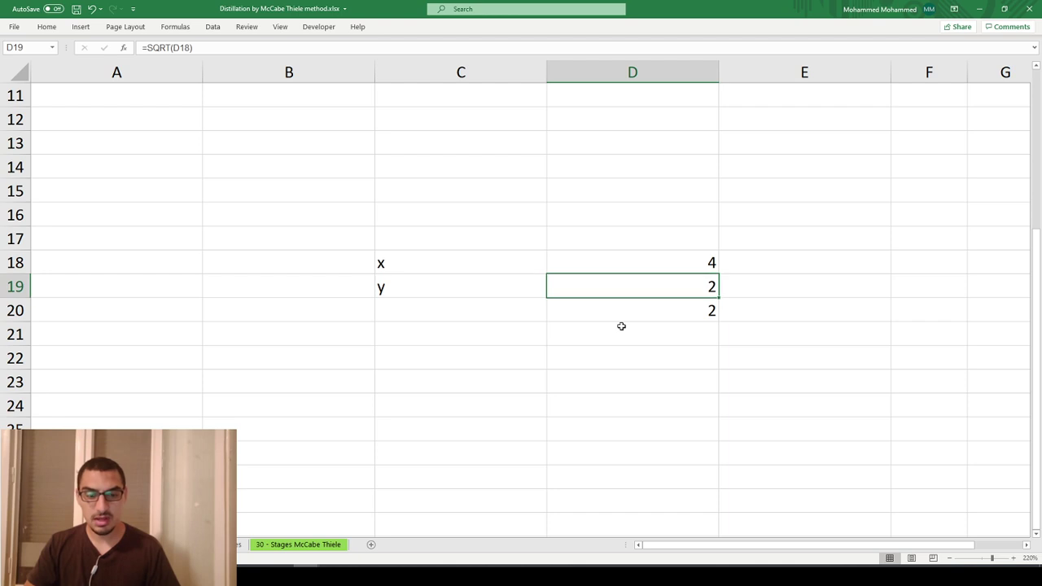
pyautogui.press('Down')
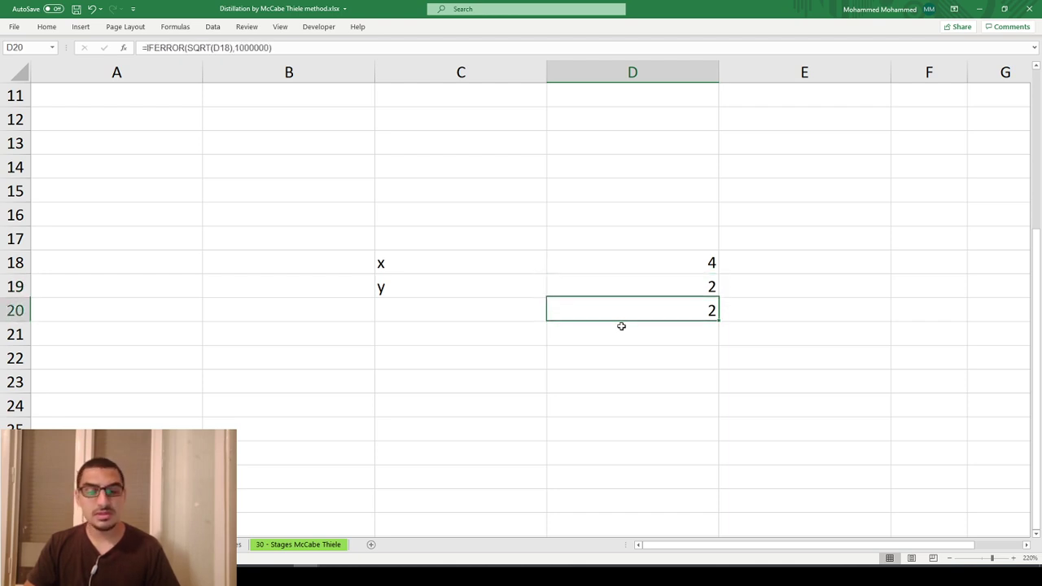
pyautogui.press('Up')
pyautogui.press('Down')
pyautogui.press('F2')
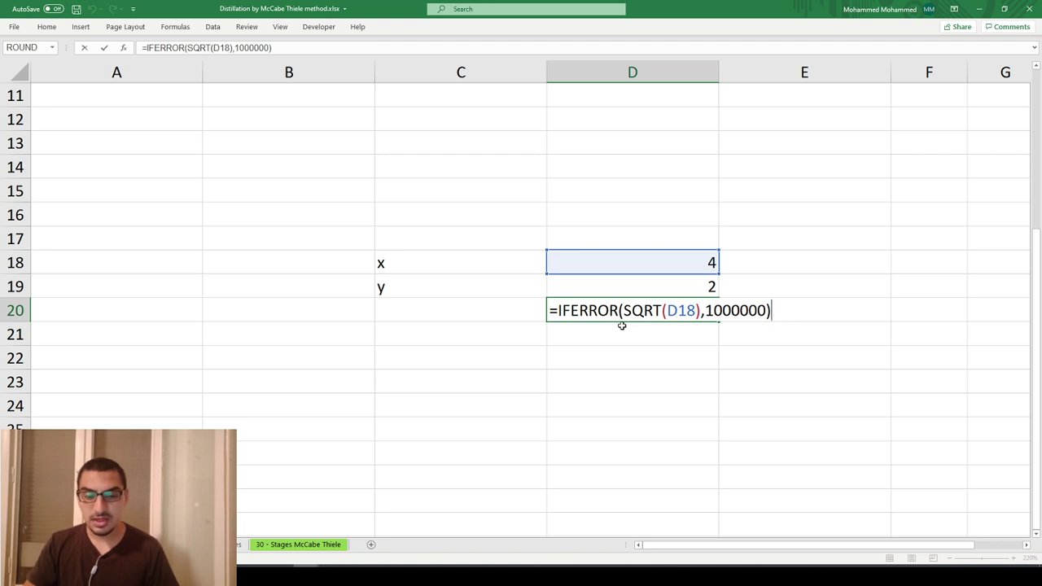
pyautogui.moveTo(623, 311); pyautogui.dragTo(703, 299)
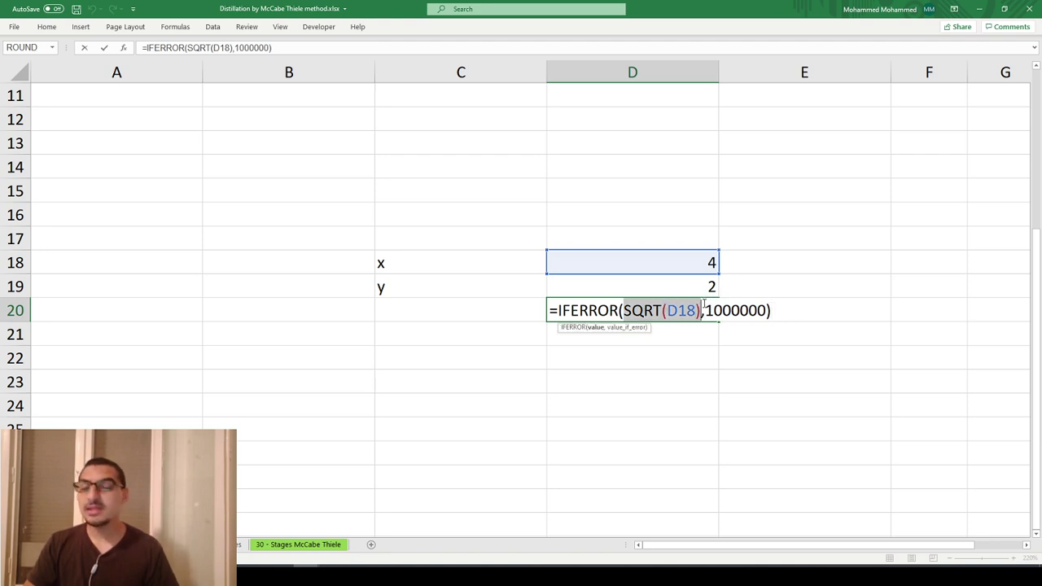
pyautogui.hotkey('shift', 'Return')
# Step: Set x to -10 and compare D19's #NUM! with D20's 1000000 result
pyautogui.press('Up')
pyautogui.write('-10')
pyautogui.press('Return')
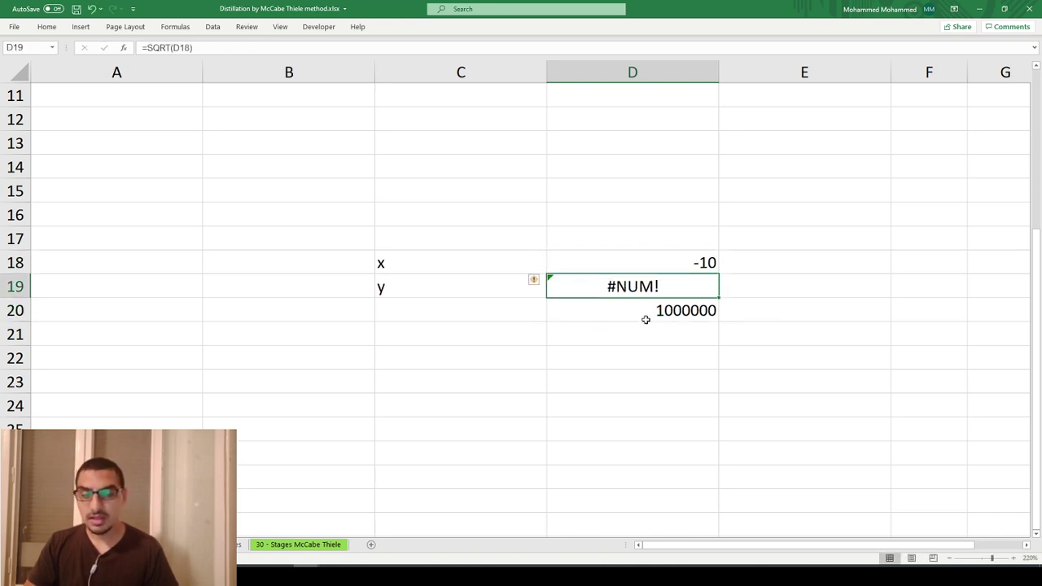
pyautogui.click(647, 319)
pyautogui.click(610, 283)
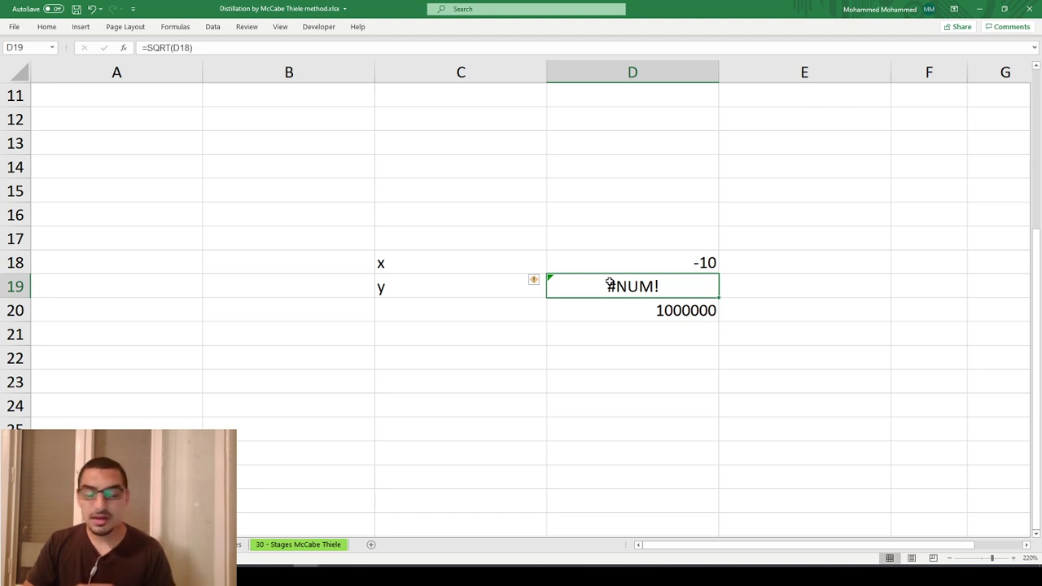
pyautogui.press('Down')
pyautogui.press('F2')
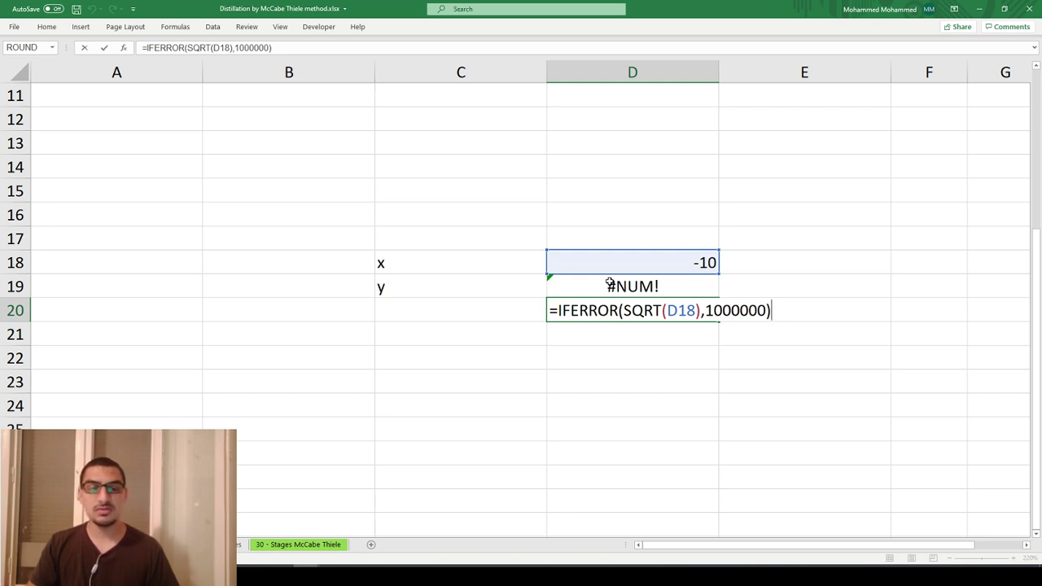
pyautogui.hotkey('ctrl', 'Return')
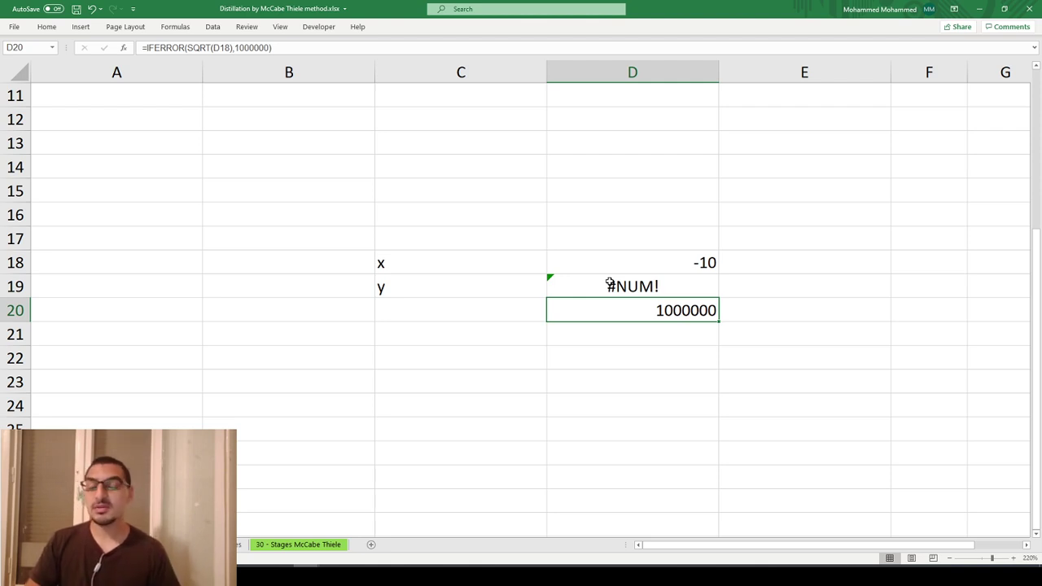
pyautogui.click(610, 282)
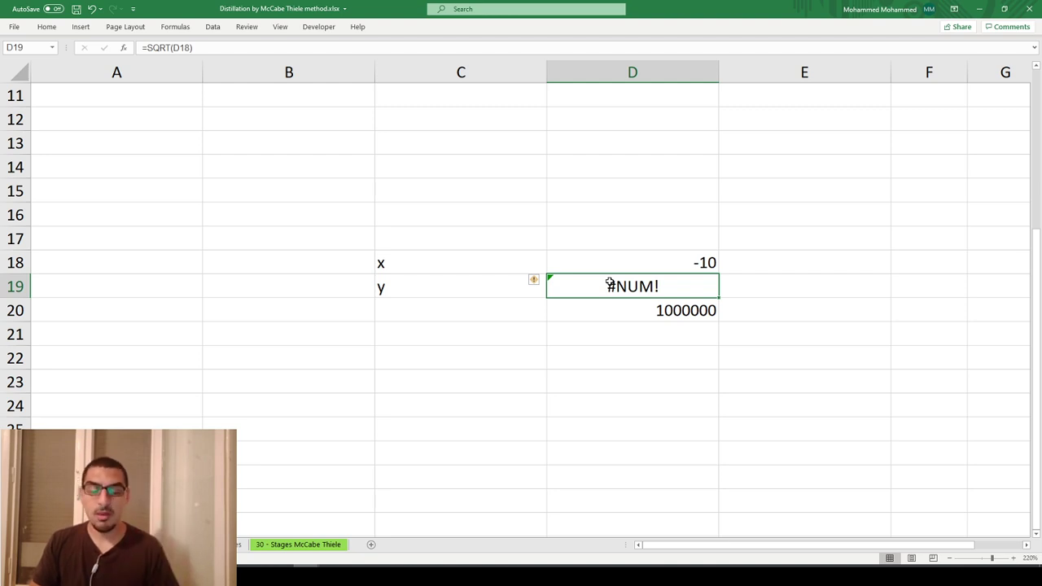
pyautogui.press('Up')
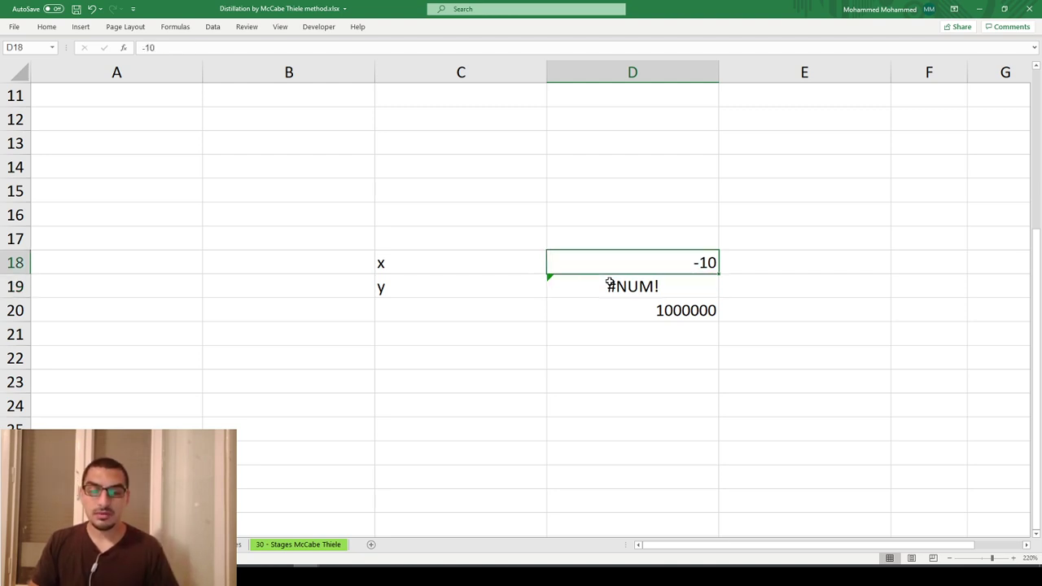
pyautogui.keyDown('ctrl'); pyautogui.scroll(-3, 609, 281); pyautogui.keyUp('ctrl')
pyautogui.scroll(4, 609, 281)
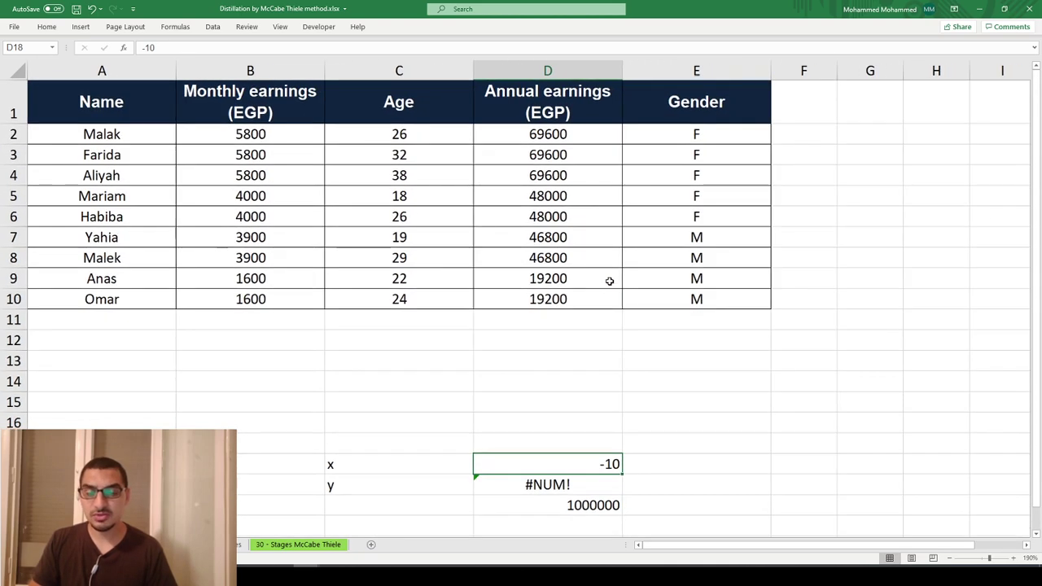
# Step: Copy D20's IFERROR formula into D21 and replace 1000000 with "Root of -1 is not possible"
pyautogui.keyDown('ctrl'); pyautogui.scroll(-1, 609, 281); pyautogui.keyUp('ctrl')
pyautogui.keyDown('ctrl'); pyautogui.scroll(-1, 609, 280); pyautogui.keyUp('ctrl')
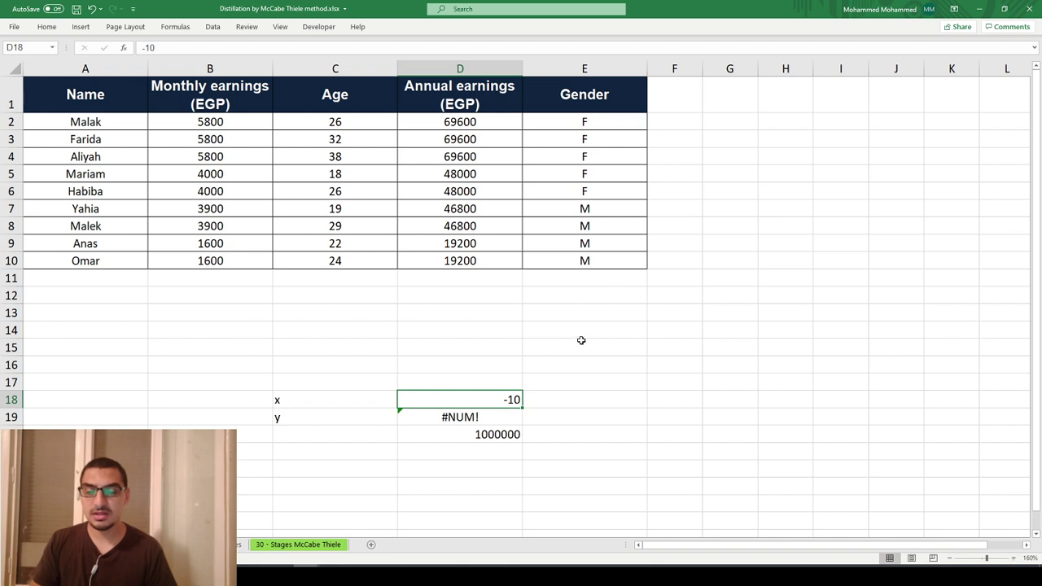
pyautogui.press('Down')
pyautogui.press('Down')
pyautogui.press('F2')
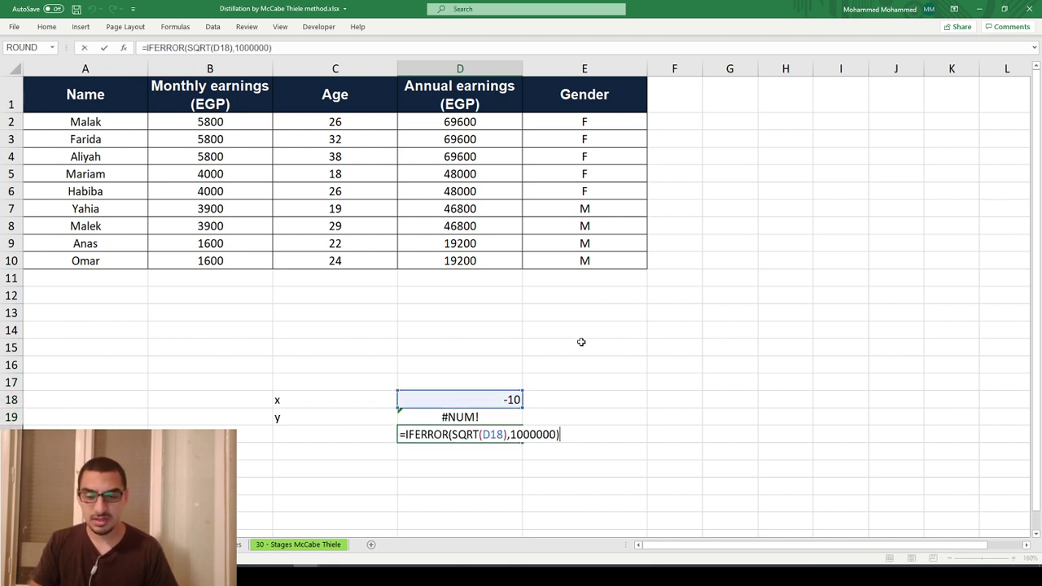
pyautogui.press('Return')
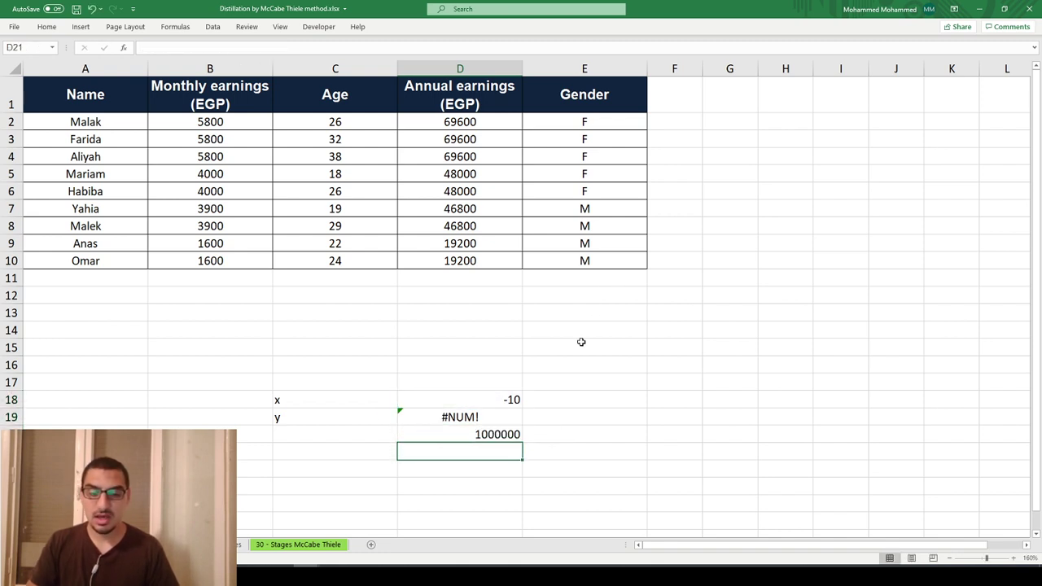
pyautogui.write('=IFERROR(SQRT(D18),1000000)')
pyautogui.press('Left')
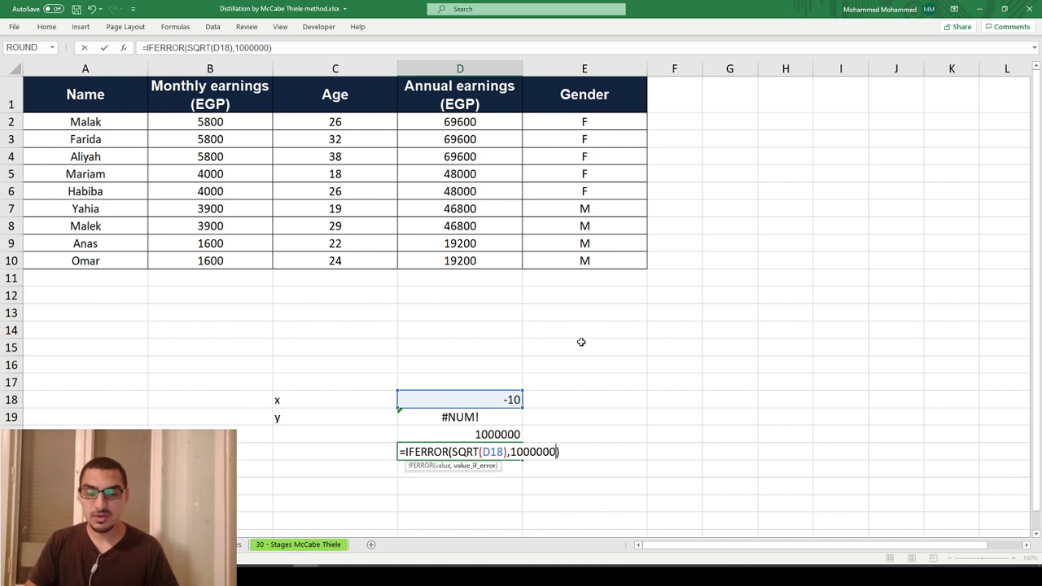
pyautogui.hotkey('ctrl', 'shift', 'Left')
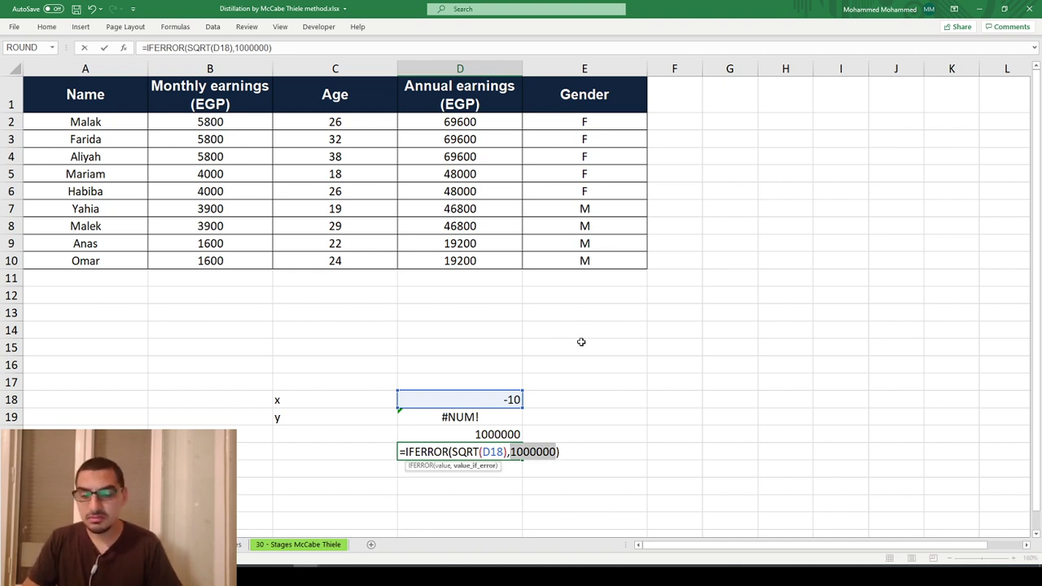
pyautogui.write('""')
pyautogui.write('Root of ')
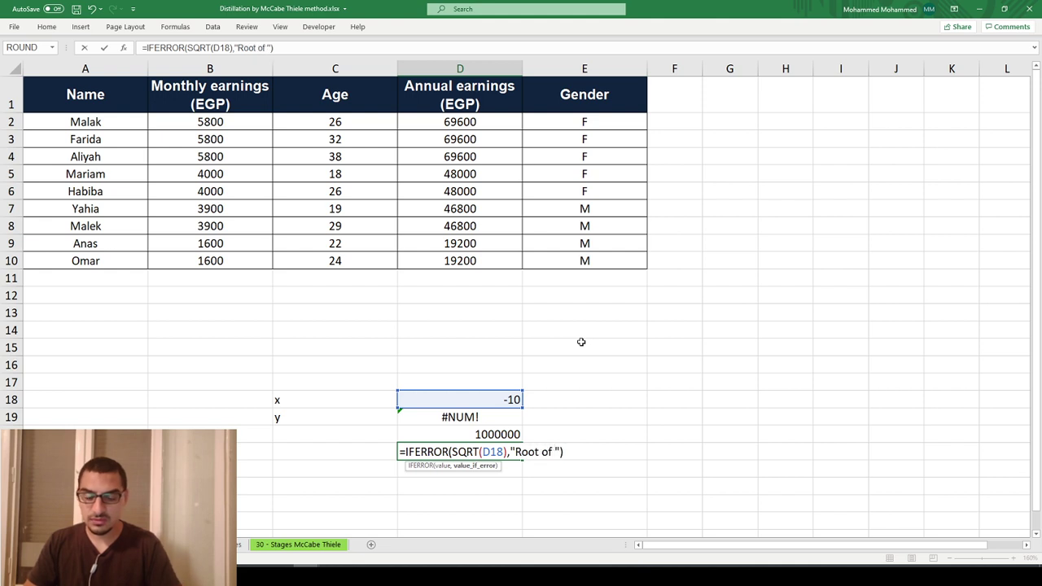
pyautogui.write('-1 is not possible')
# Step: Commit D21's formula with the 'Root of -1 is not possible' message and review its references
pyautogui.press('Return')
pyautogui.press('Up')
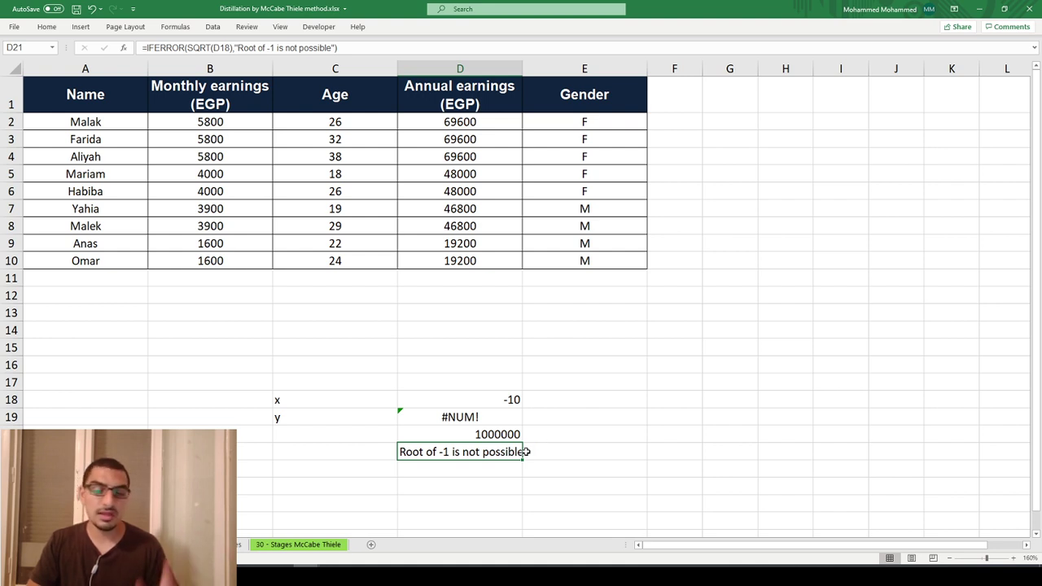
pyautogui.press('F2')
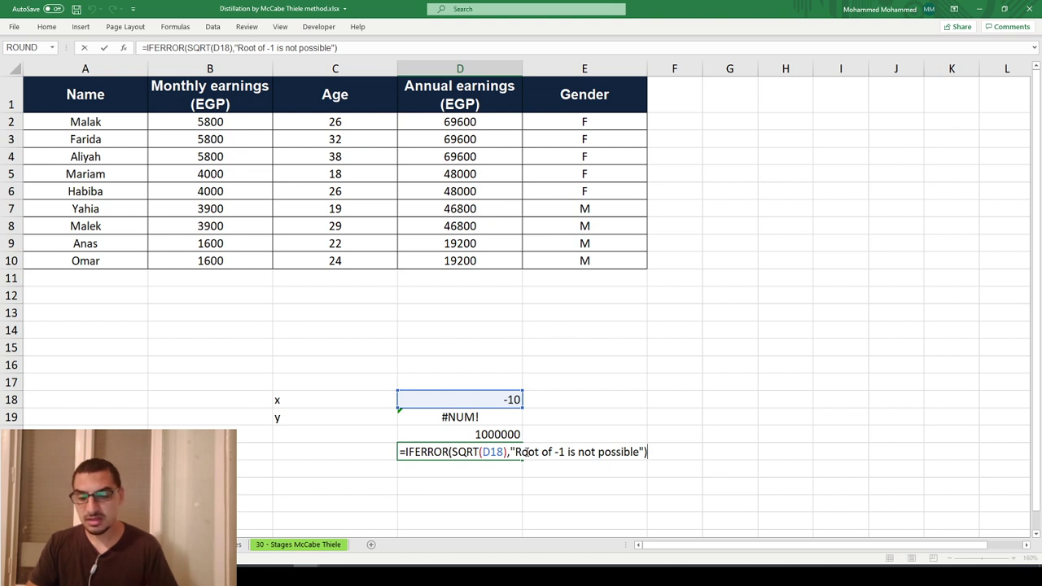
pyautogui.hotkey('ctrl', 'Return')
pyautogui.press('Up')
pyautogui.press('Up')
pyautogui.press('Up')
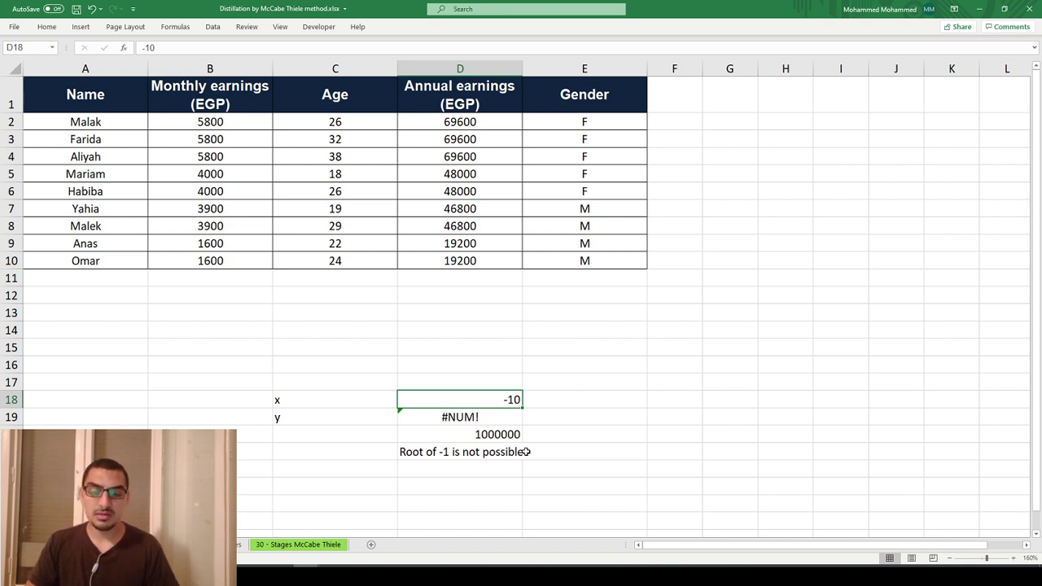
pyautogui.press('Up')
pyautogui.press('Down')
pyautogui.press('Up')
pyautogui.press('Up')
pyautogui.press('Up')
pyautogui.press('Up')
pyautogui.press('Up')
pyautogui.press('Up')
pyautogui.press('Down')
pyautogui.press('Left')
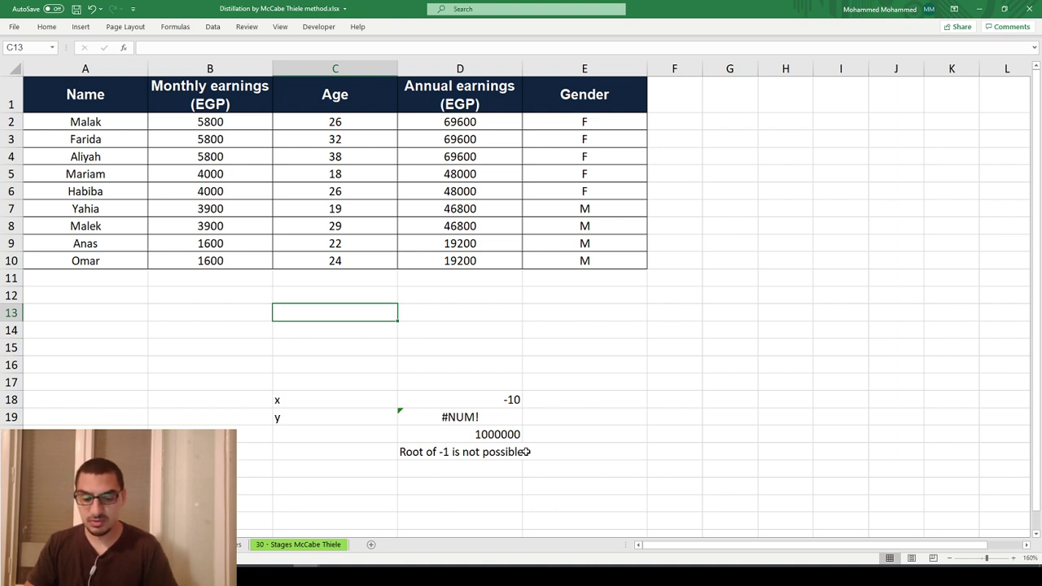
# Step: Enter a VLOOKUP in C13 for the first name over A1:E10, column 4, FALSE, returning 69600
pyautogui.write('=vlook')
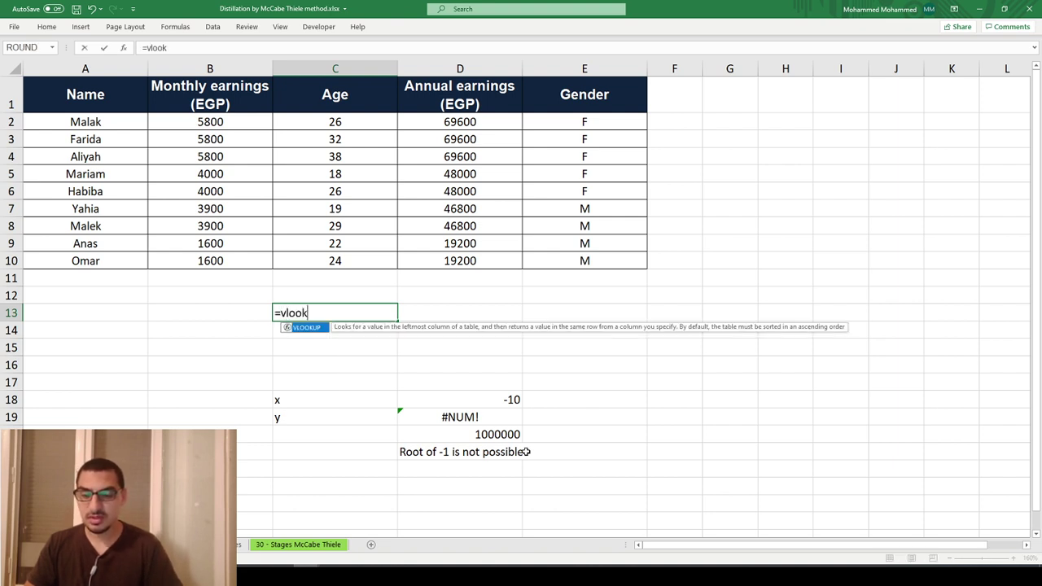
pyautogui.press('Tab')
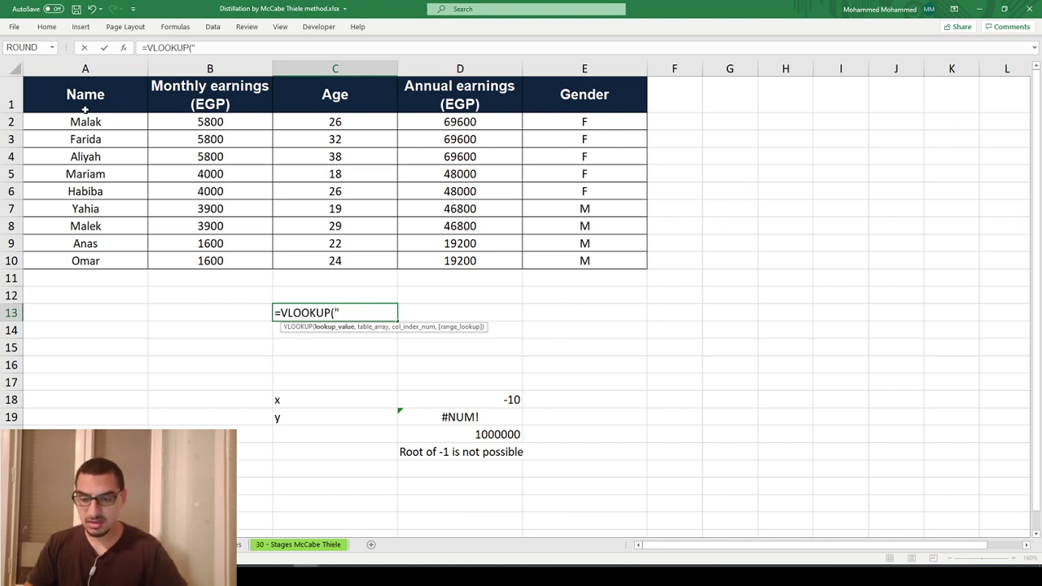
pyautogui.write('Malak",')
pyautogui.press('Up')
pyautogui.press('Up')
pyautogui.press('Up')
pyautogui.press('Left')
pyautogui.hotkey('ctrl', 'Home')
pyautogui.hotkey('ctrl', 'a')
pyautogui.write(',')
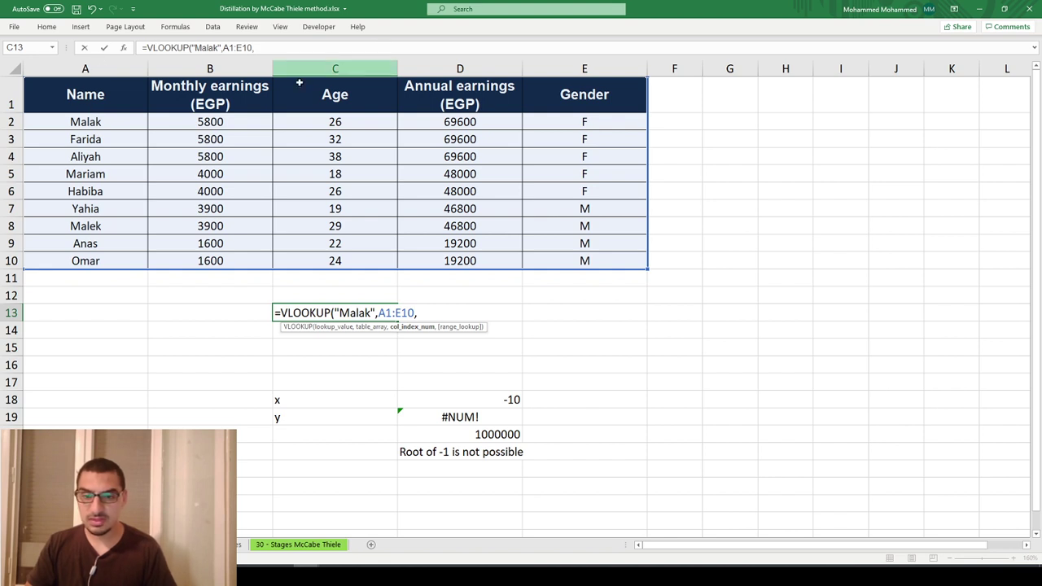
pyautogui.write('4,')
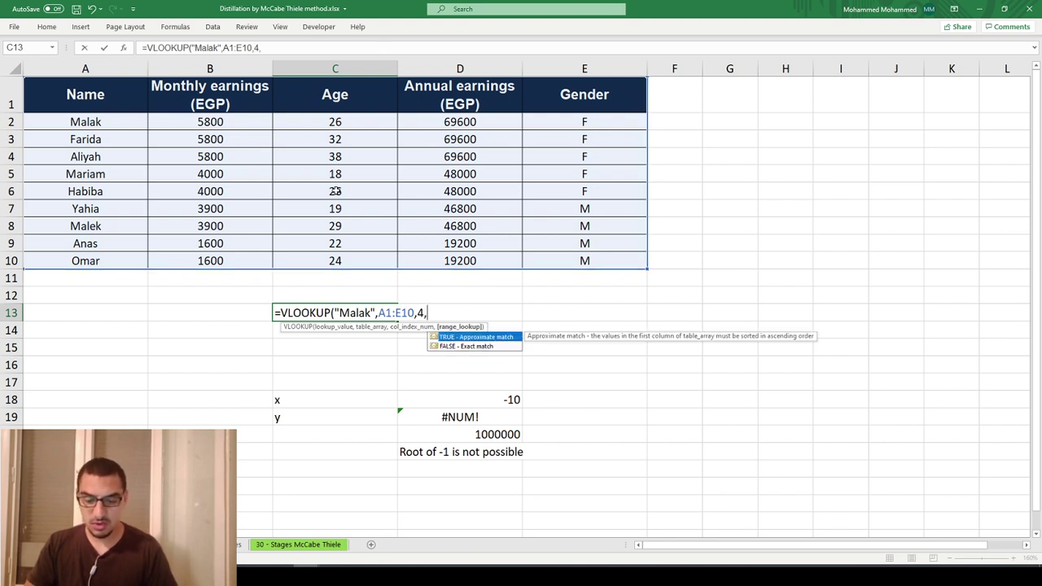
pyautogui.write('fals')
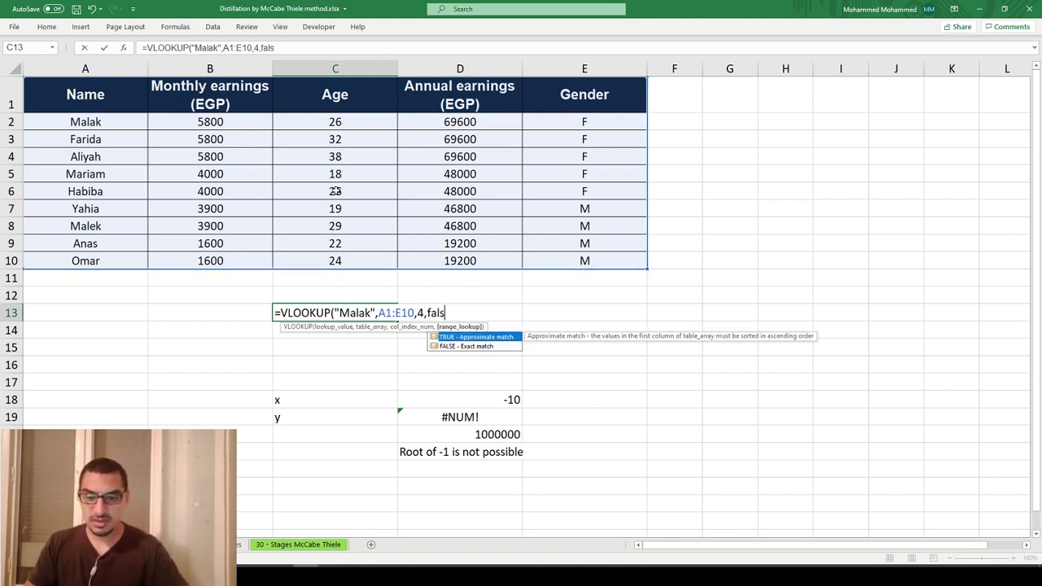
pyautogui.write('e)')
pyautogui.press('Return')
pyautogui.press('Up')
pyautogui.press('F2')
pyautogui.press('Escape')
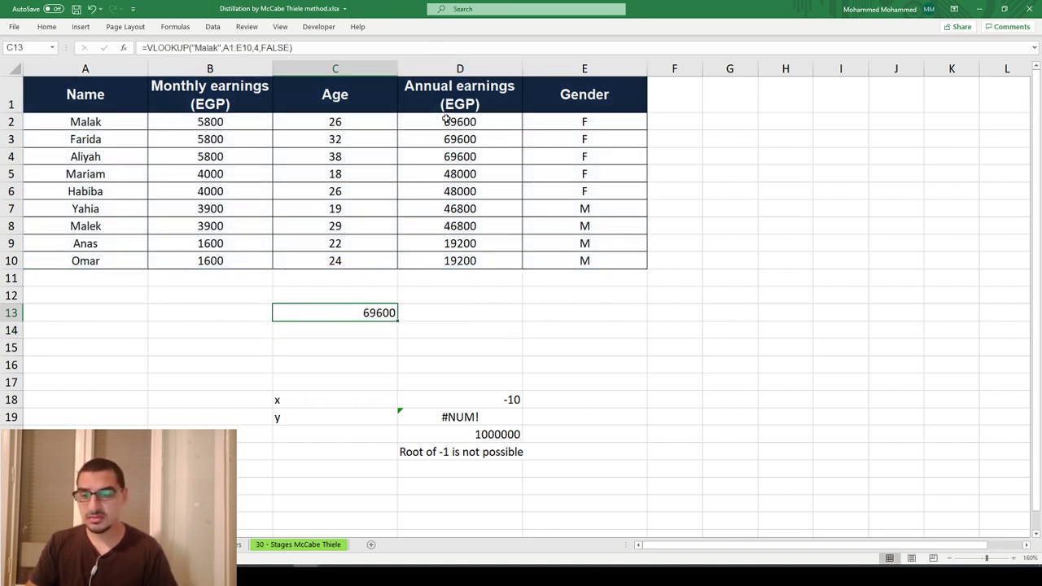
# Step: Check D2's =B2*12 formula, test 5000 in B2, then undo the change
pyautogui.click(435, 122)
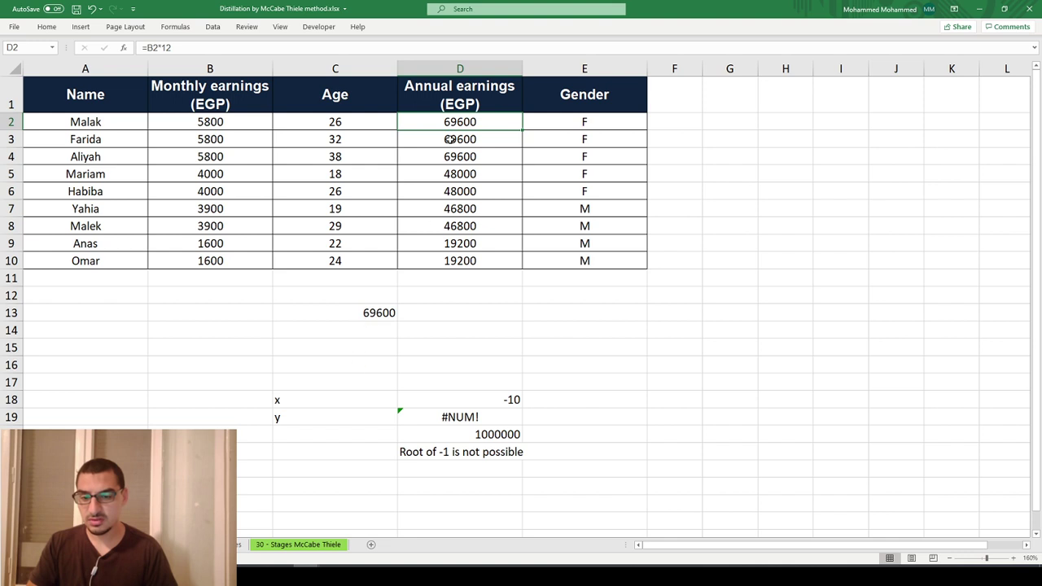
pyautogui.click(199, 122)
pyautogui.click(439, 124)
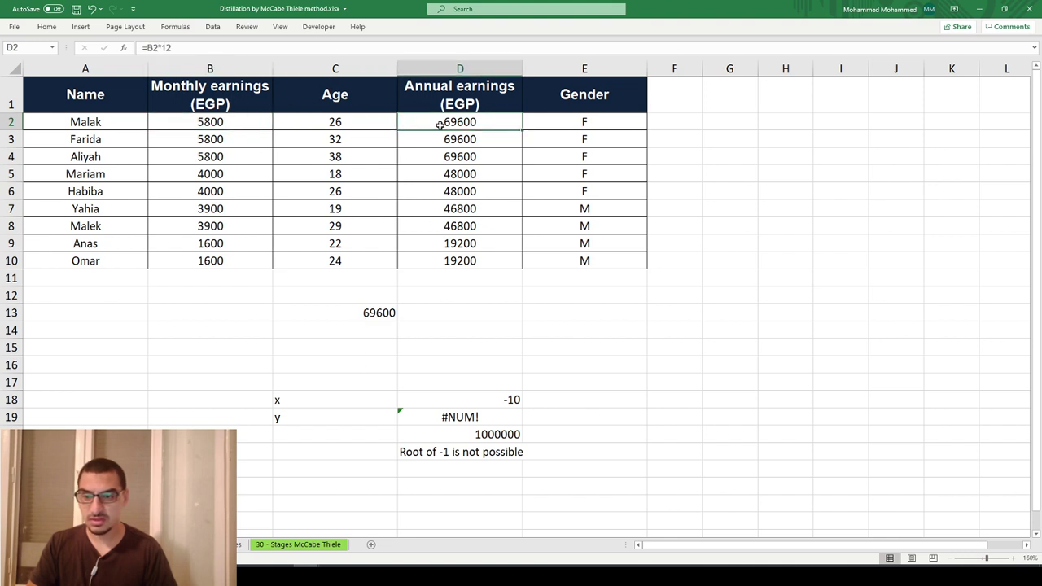
pyautogui.click(229, 125)
pyautogui.write('5000')
pyautogui.press('Return')
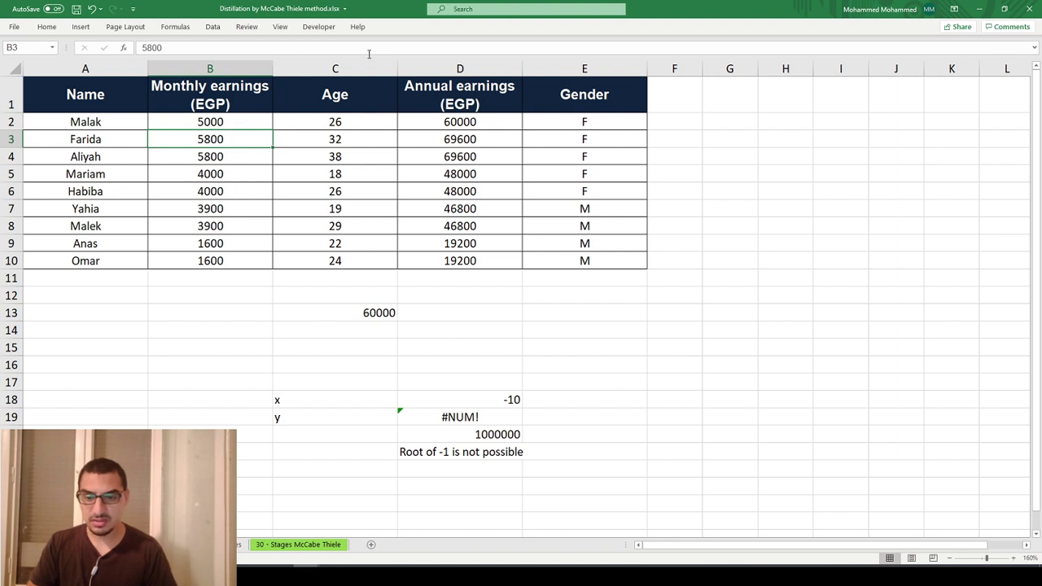
pyautogui.hotkey('ctrl', 'z')
# Step: Type the first person's name into B13 beside the lookup result in C13
pyautogui.moveTo(379, 292); pyautogui.dragTo(372, 348)
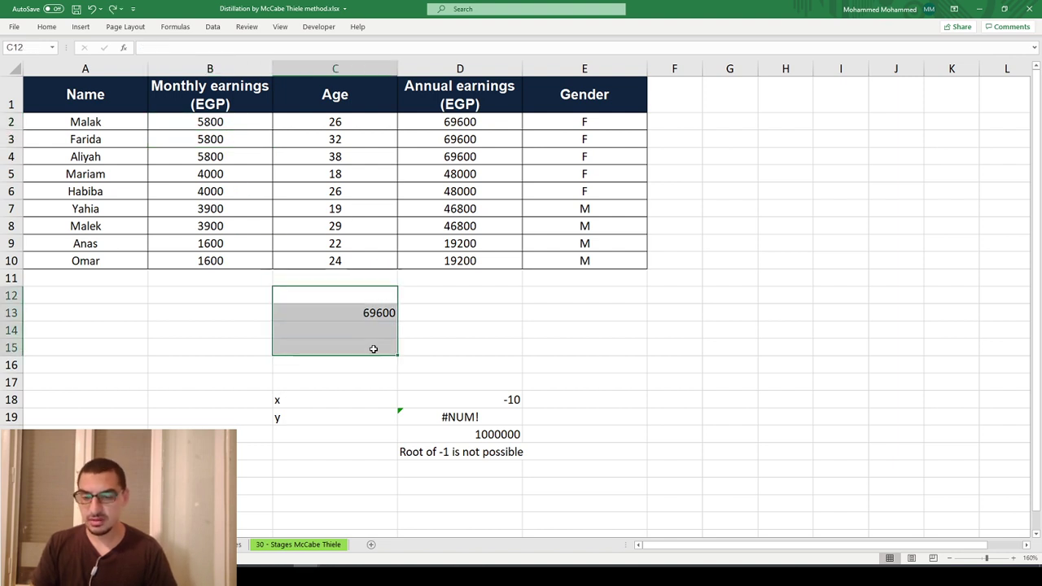
pyautogui.click(337, 316)
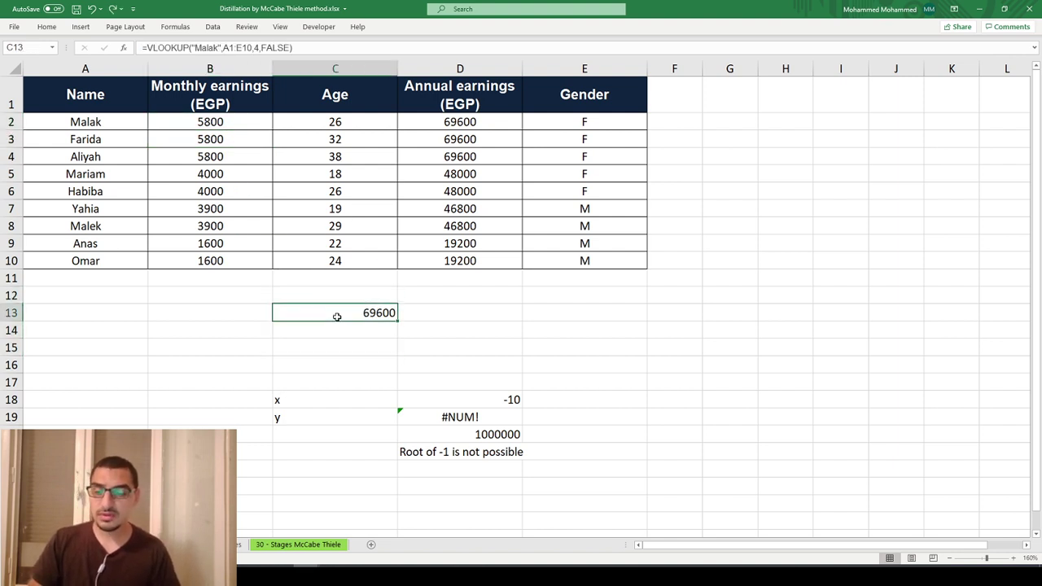
pyautogui.press('Left')
pyautogui.write('Malak')
pyautogui.click(337, 316)
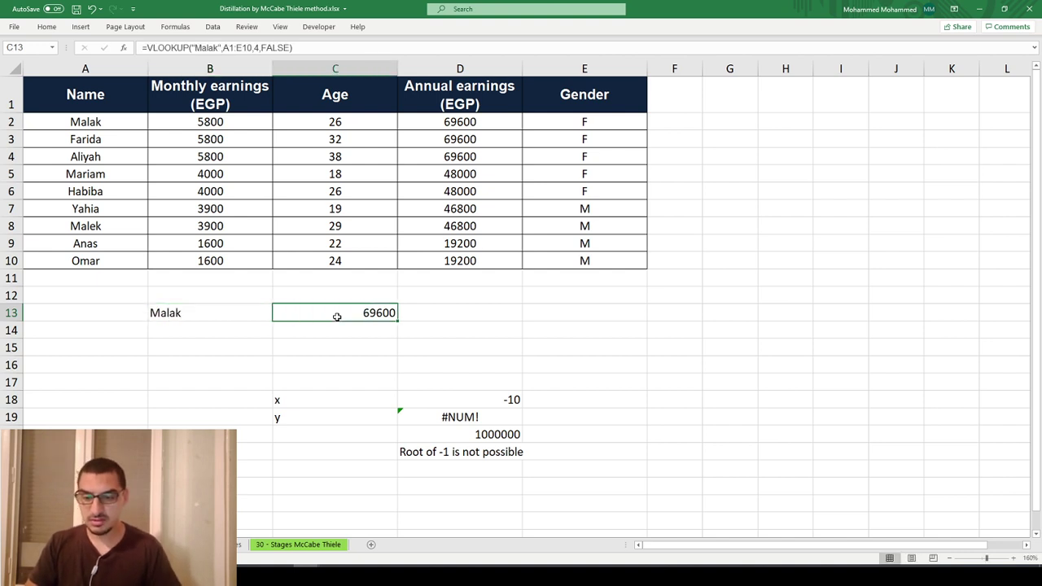
# Step: Replace the quoted name in C13's VLOOKUP with a reference to B13
pyautogui.doubleClick(338, 314)
pyautogui.click(338, 316)
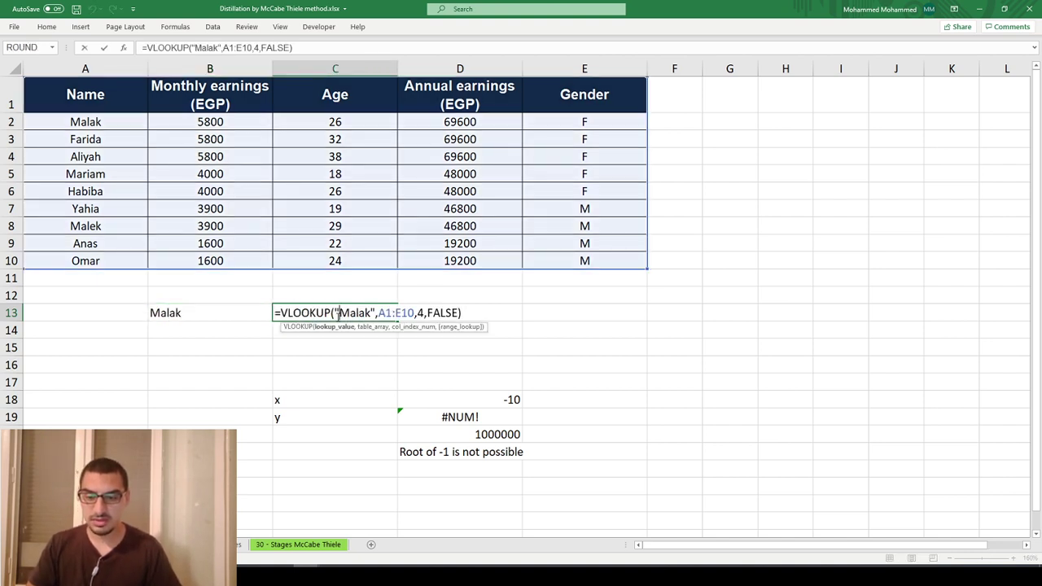
pyautogui.hotkey('shift', 'Right')
pyautogui.hotkey('shift', 'Right')
pyautogui.hotkey('shift', 'Right')
pyautogui.hotkey('shift', 'Right')
pyautogui.hotkey('shift', 'Right')
pyautogui.press('Left')
pyautogui.press('Left')
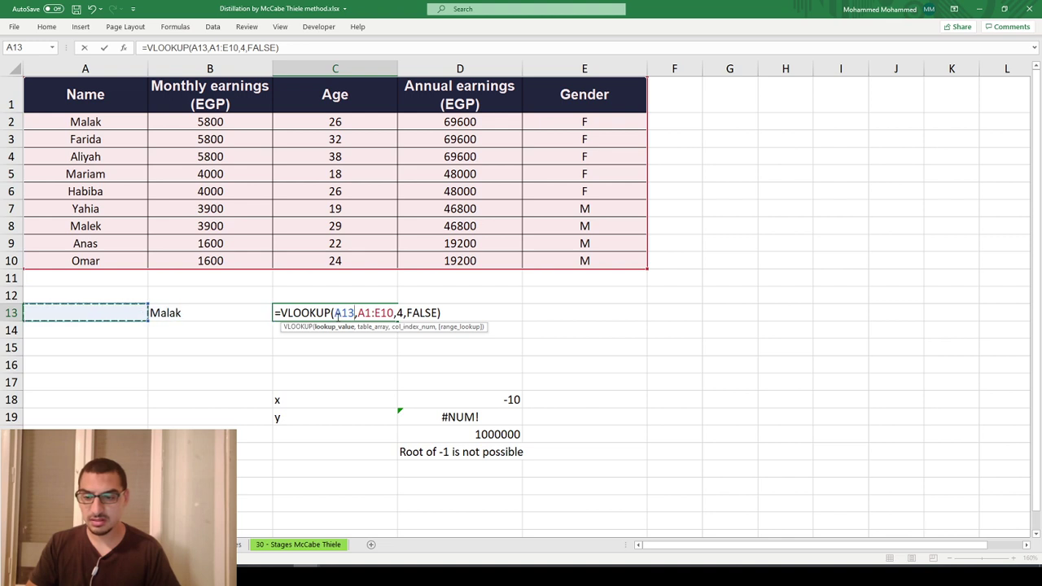
pyautogui.press('Right')
pyautogui.press('Return')
# Step: Try other names in B13, ending with one not in the table, giving #N/A
pyautogui.press('Up')
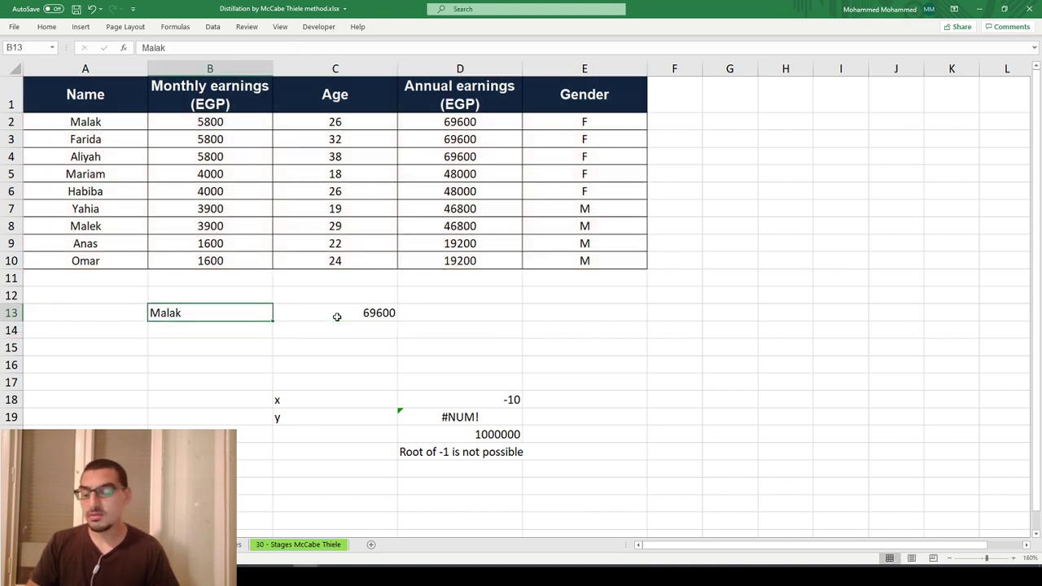
pyautogui.write('Yahia')
pyautogui.press('Return')
pyautogui.press('Up')
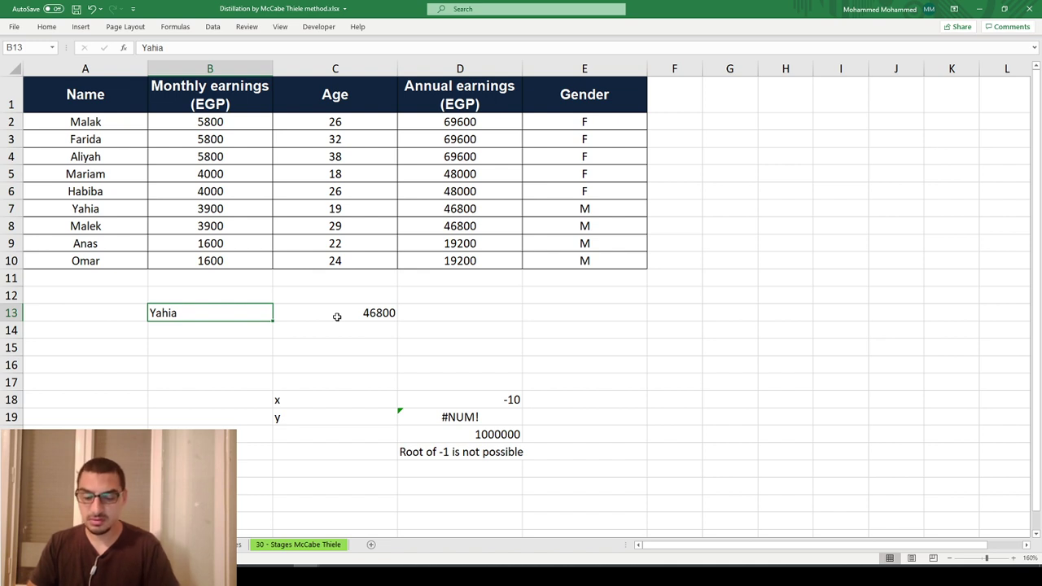
pyautogui.write('Samy')
pyautogui.press('Return')
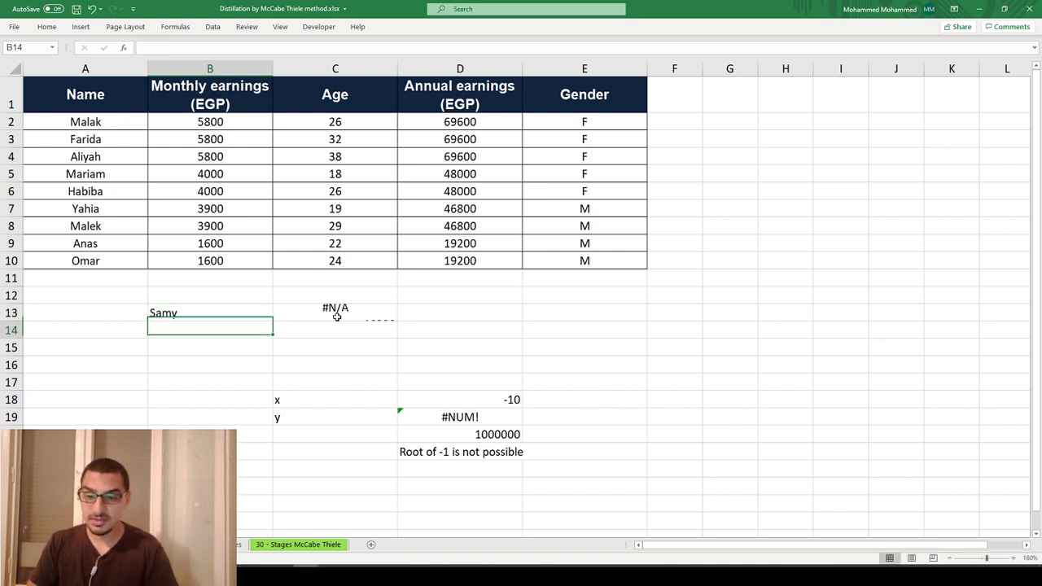
pyautogui.click(337, 316)
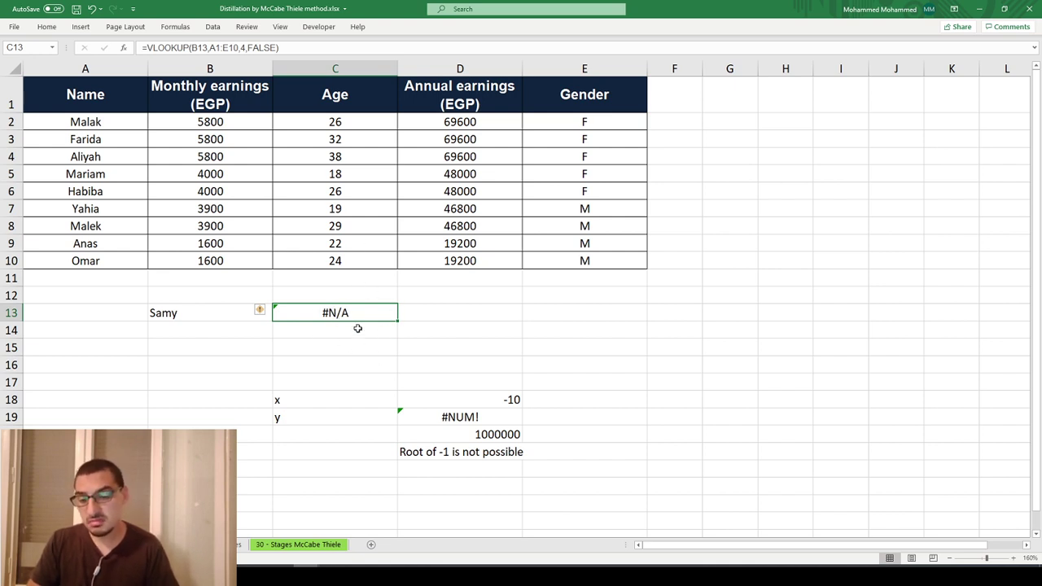
# Step: Wrap C13's VLOOKUP in IFERROR with the fallback text "not available"
pyautogui.press('F2')
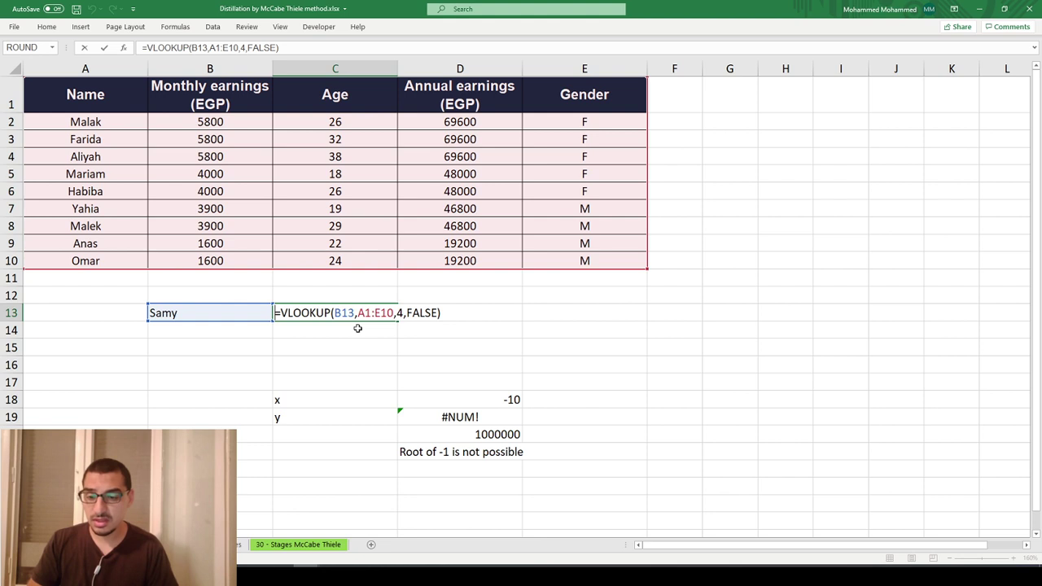
pyautogui.write('iferror')
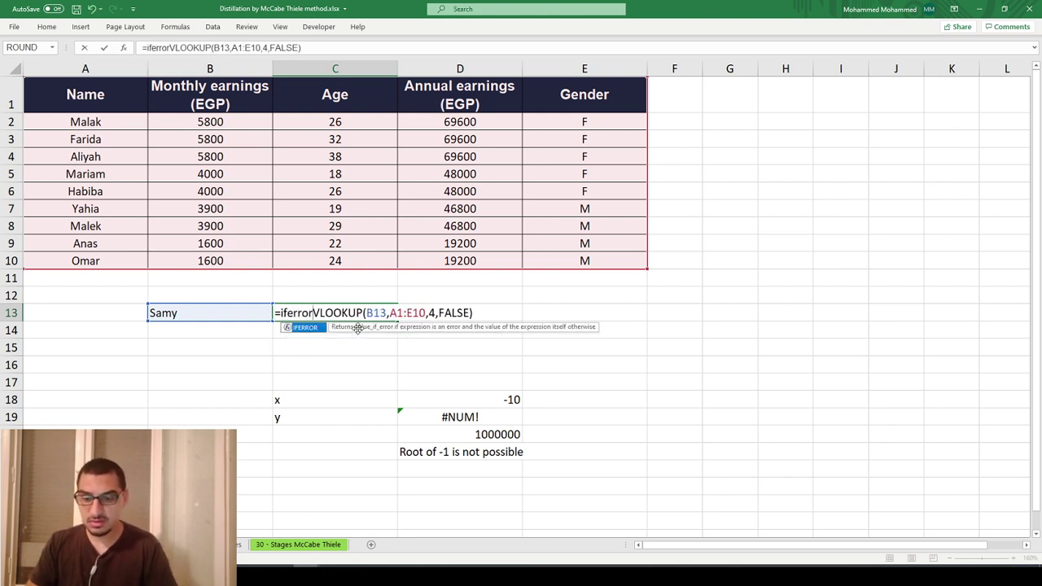
pyautogui.write('(')
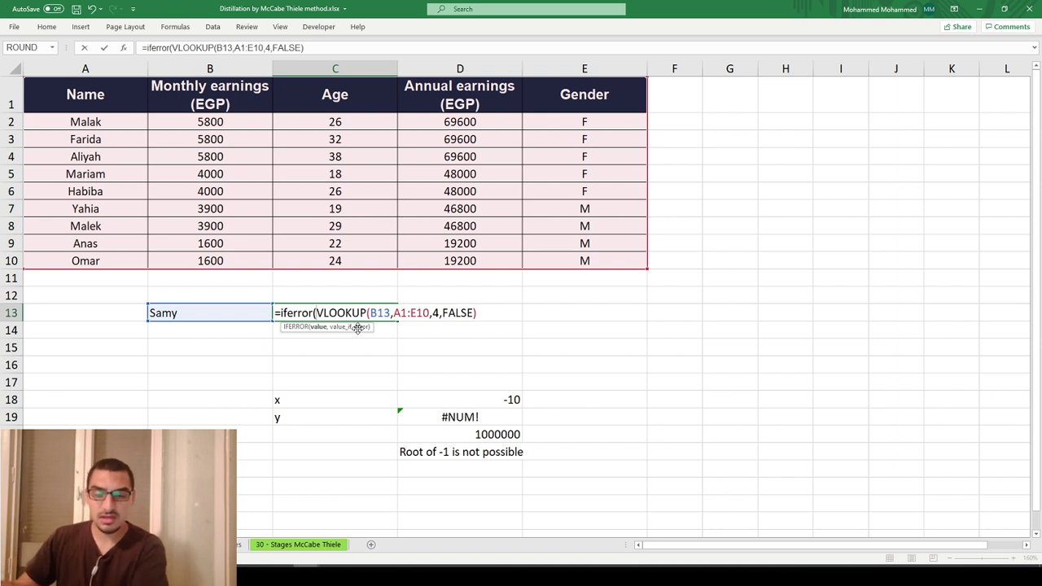
pyautogui.press('Right')
pyautogui.press('Right')
pyautogui.press('Right')
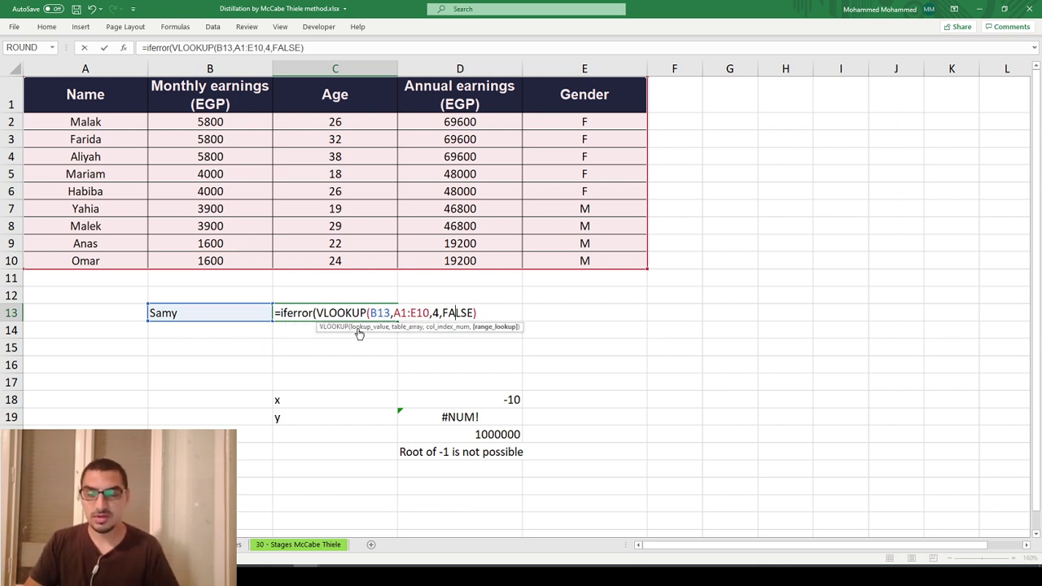
pyautogui.write(',')
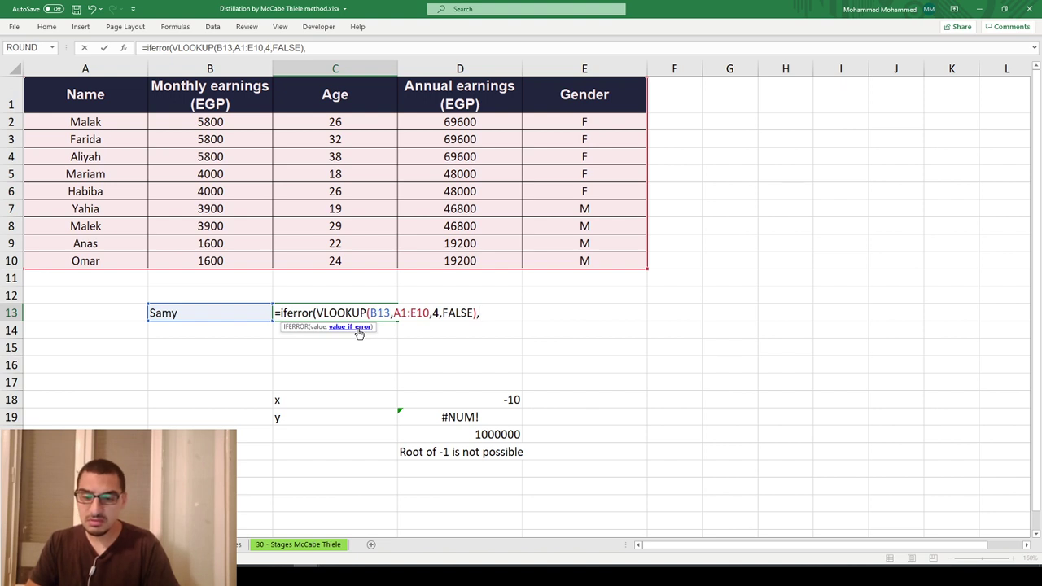
pyautogui.write('Na')
pyautogui.press('BackSpace')
pyautogui.press('BackSpace')
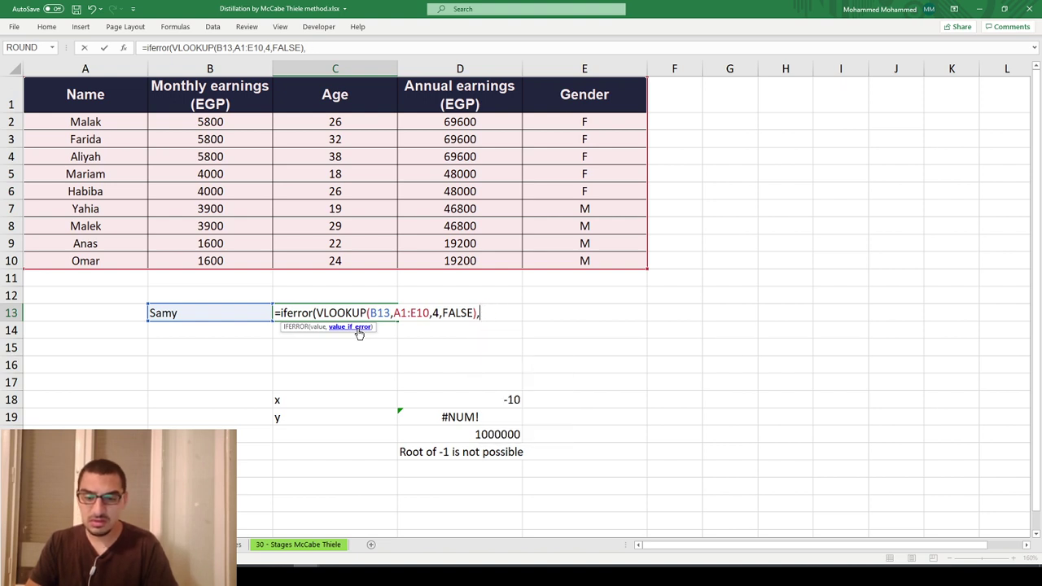
pyautogui.write('"not available')
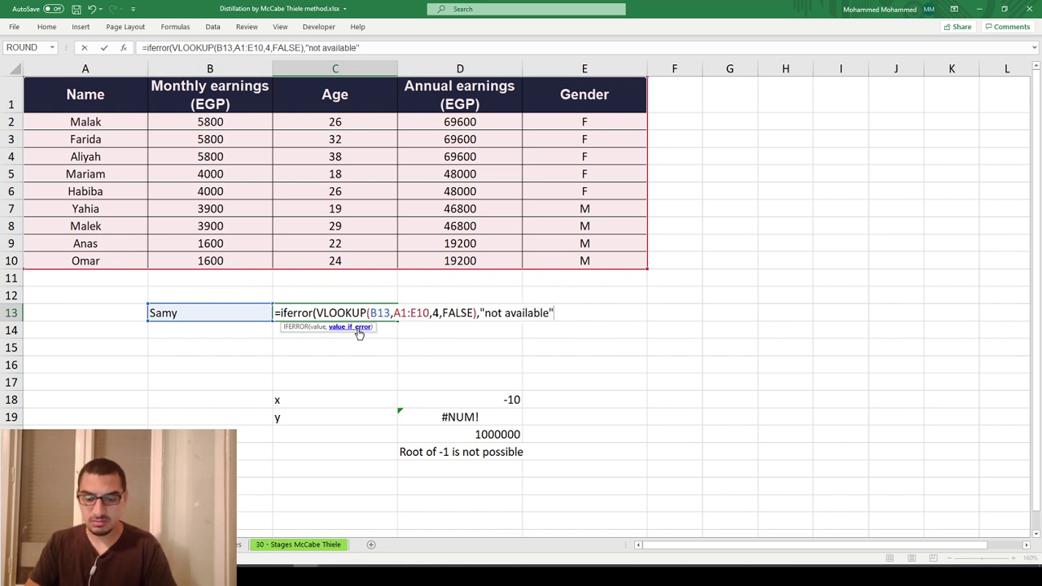
pyautogui.press('Return')
pyautogui.press('Up')
pyautogui.press('Down')
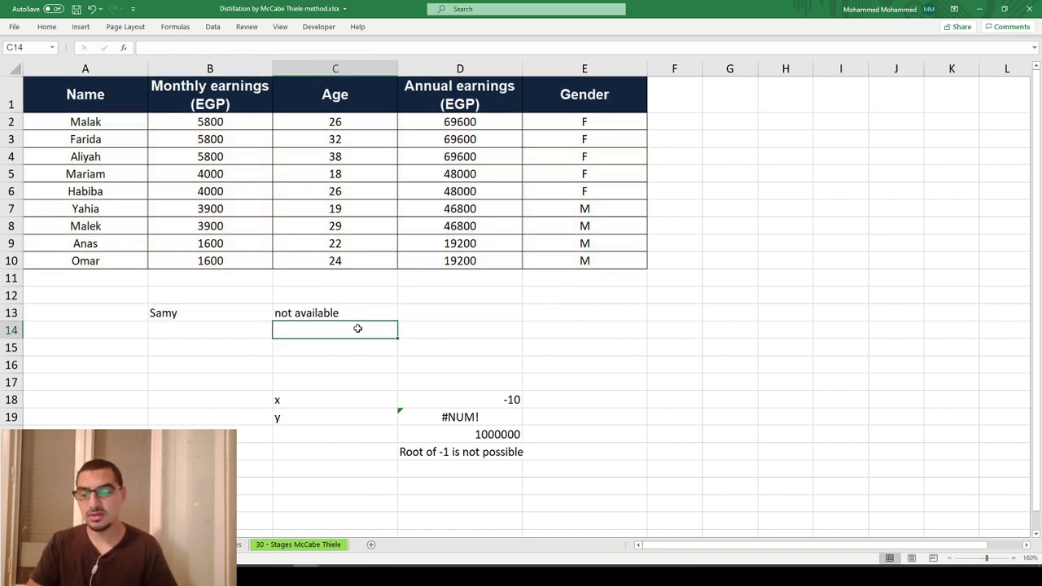
pyautogui.press('Up')
pyautogui.press('F2')
pyautogui.press('Return')
# Step: Paste C13's lookup formula into C14, changing IFERROR to IFNA
pyautogui.press('F2')
pyautogui.write('=IFERROR(VLOOKUP(B13,A1:E10,4,FALSE),"not available")')
pyautogui.press('Right')
pyautogui.press('Right')
pyautogui.press('Delete')
pyautogui.hotkey('shift', 'Right')
pyautogui.hotkey('shift', 'Right')
pyautogui.hotkey('shift', 'Right')
pyautogui.press('BackSpace')
pyautogui.press('BackSpace')
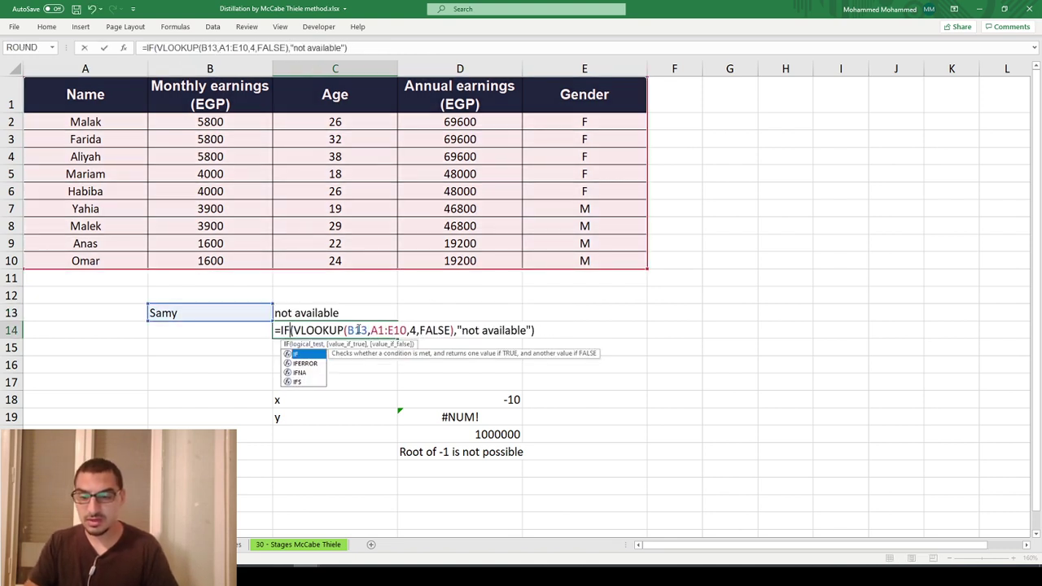
pyautogui.write('NA')
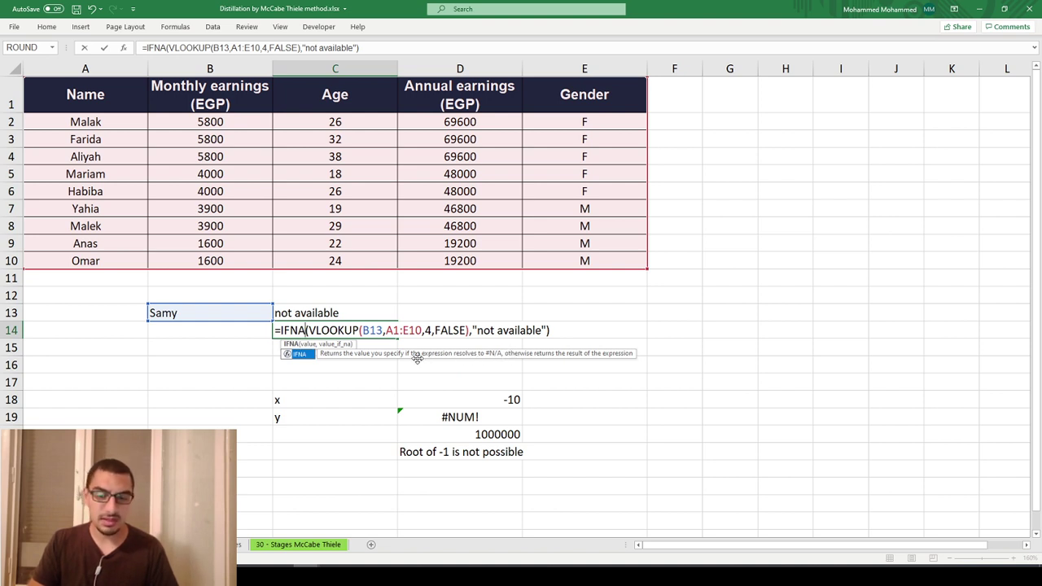
pyautogui.press('Return')
# Step: Enter Omar as the lookup name in B13
pyautogui.press('Up')
pyautogui.press('Up')
pyautogui.press('Left')
pyautogui.press('Right')
pyautogui.press('Down')
pyautogui.press('Up')
pyautogui.press('Left')
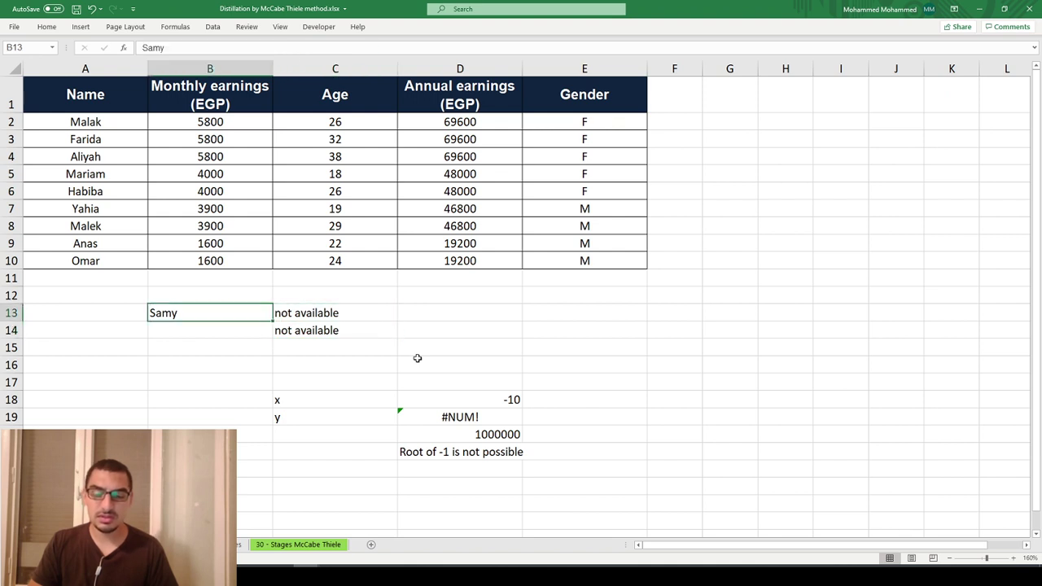
pyautogui.write('Omar')
pyautogui.press('Return')
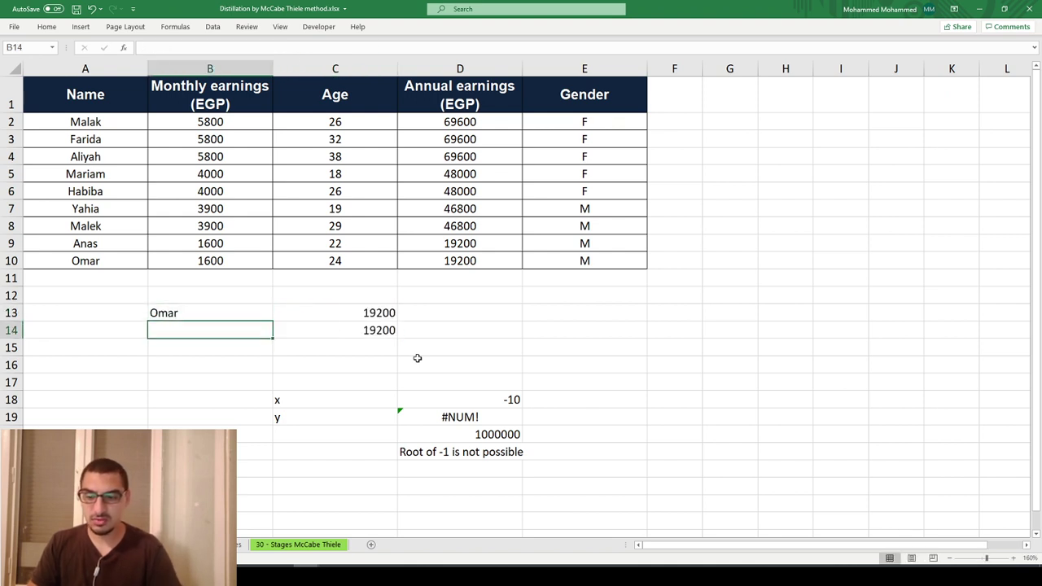
# Step: Compare C13's IFERROR formula with C14's IFNA formula, both returning 19200
pyautogui.press('Up')
pyautogui.press('Right')
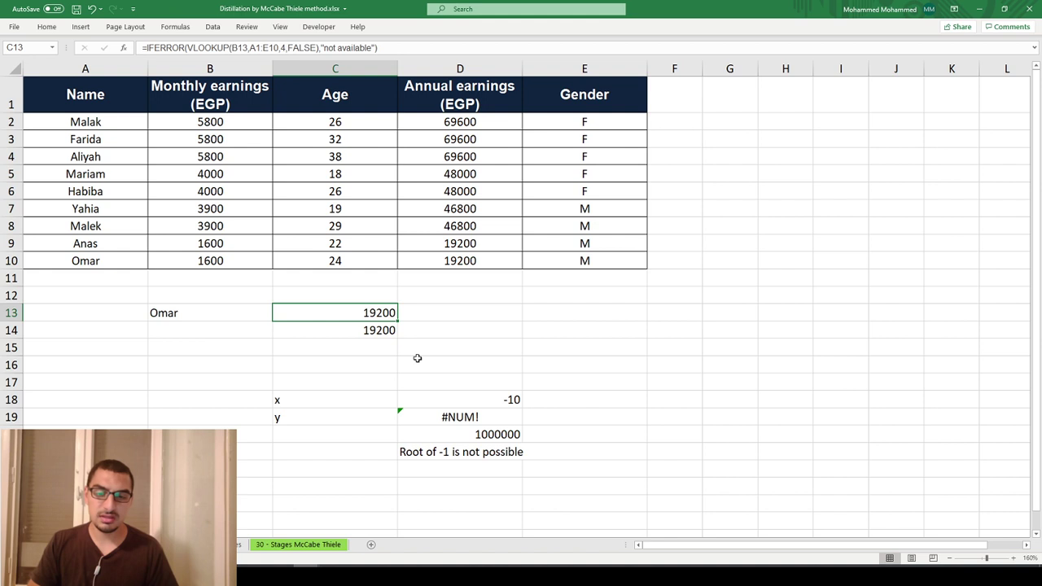
pyautogui.press('Left')
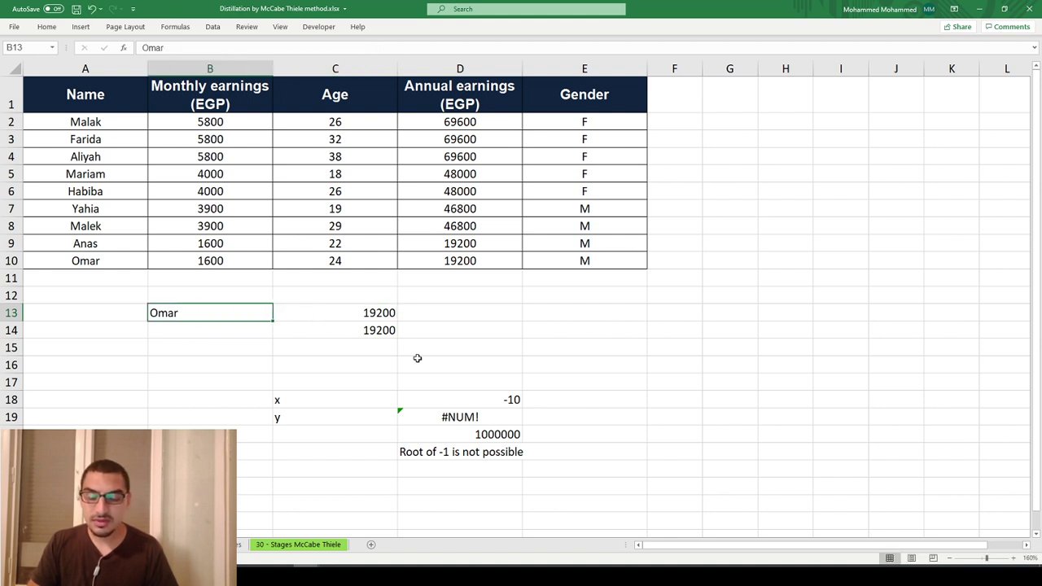
pyautogui.press('Right')
pyautogui.press('Right')
pyautogui.press('Down')
pyautogui.press('Left')
pyautogui.press('F2')
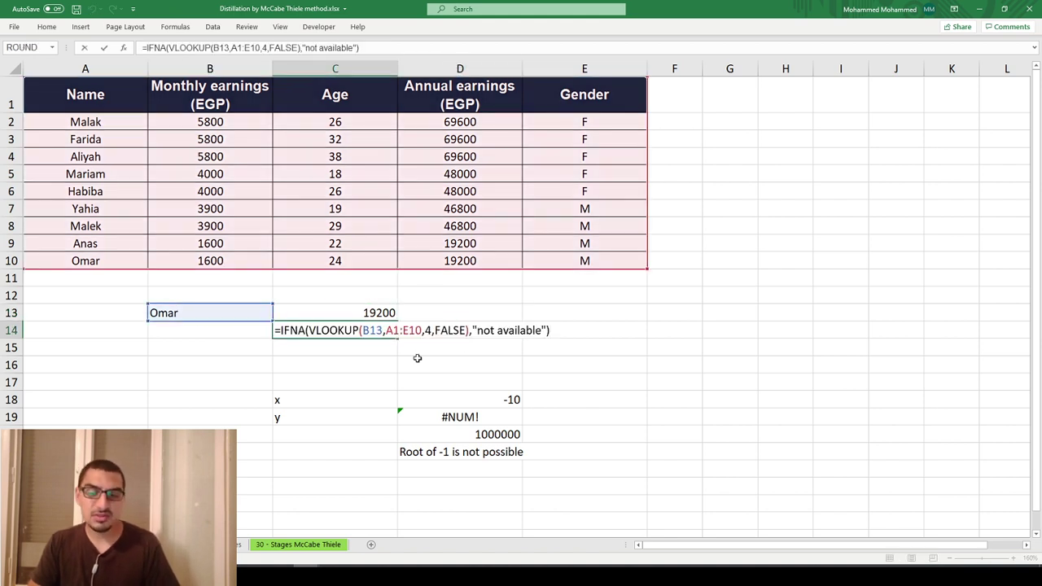
pyautogui.press('Escape')
pyautogui.press('Up')
pyautogui.press('F2')
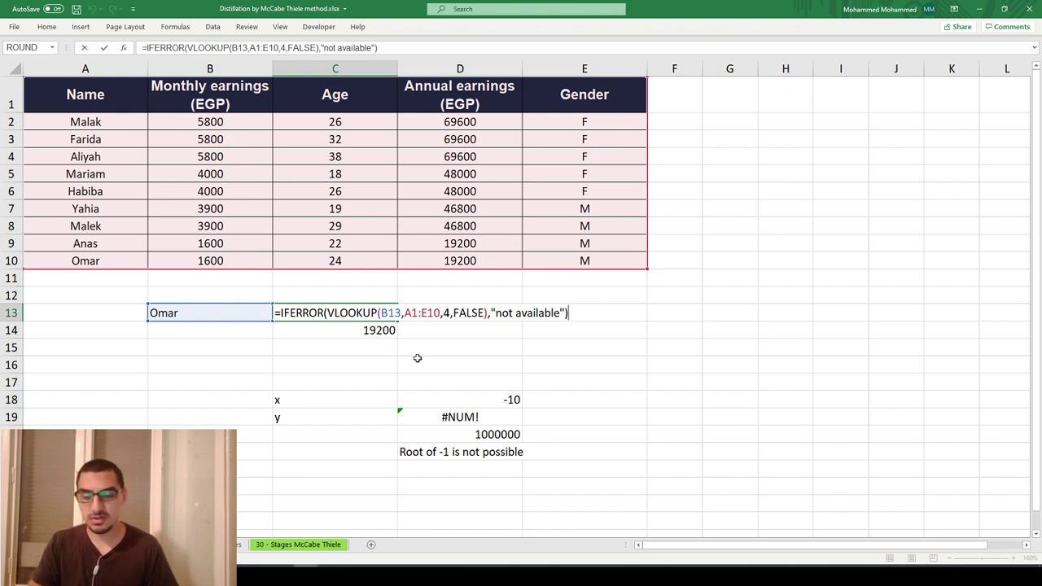
pyautogui.press('Escape')
pyautogui.press('Down')
pyautogui.press('F2')
pyautogui.press('Escape')
pyautogui.press('Up')
pyautogui.press('F2')
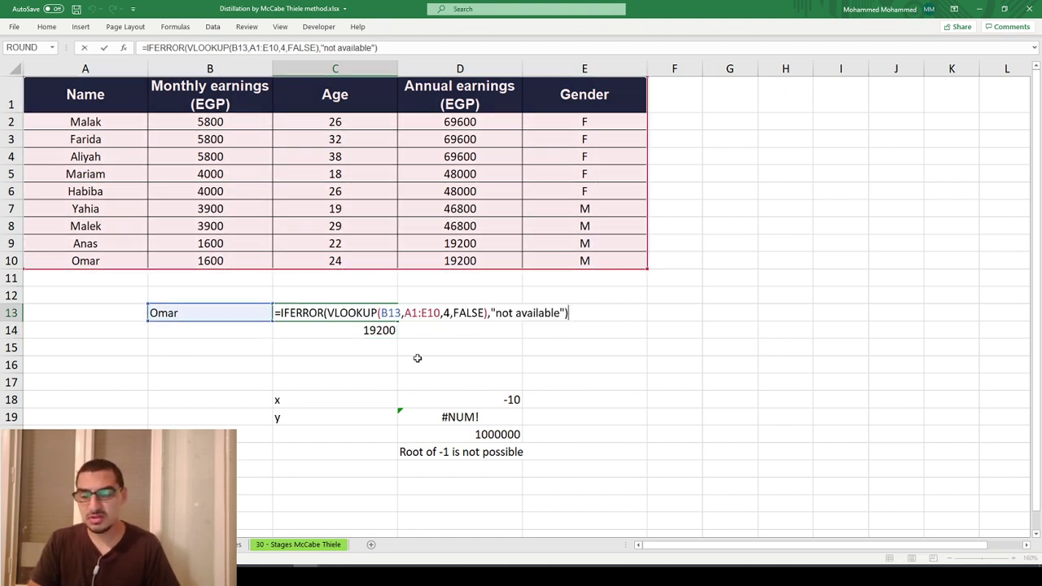
pyautogui.press('Escape')
pyautogui.press('Down')
pyautogui.press('F2')
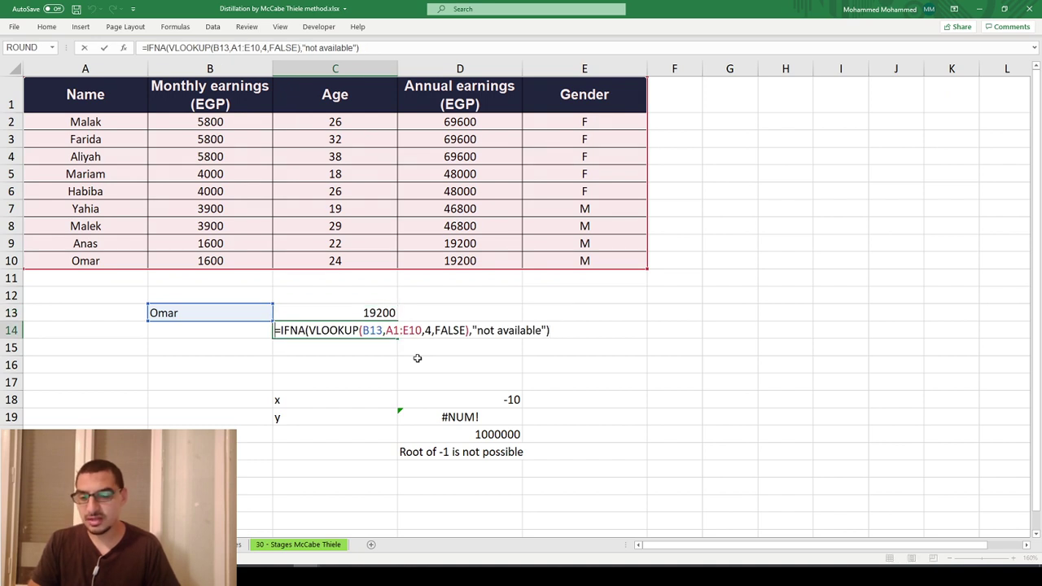
pyautogui.press('Right')
pyautogui.hotkey('shift', 'Right')
pyautogui.hotkey('shift', 'Right')
pyautogui.hotkey('shift', 'Right')
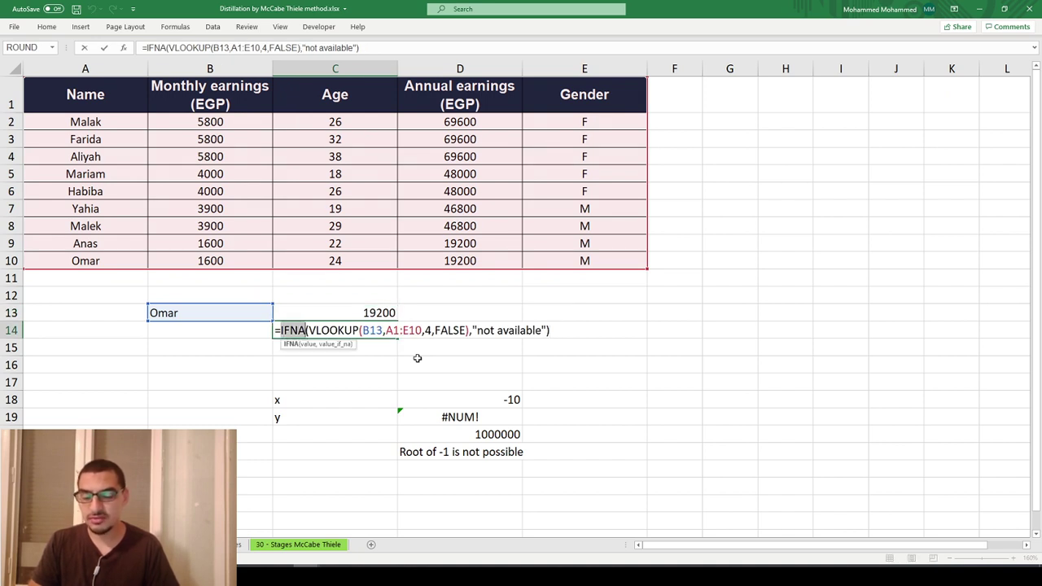
pyautogui.press('Return')
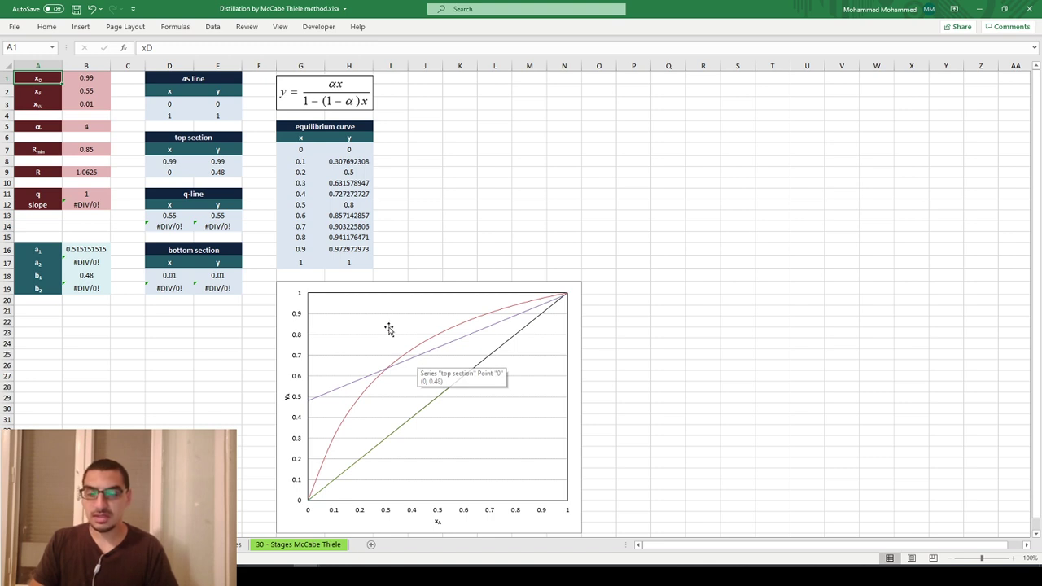
# Step: Move the x–y chart up and right beside the equilibrium-curve table, then select q in B11
pyautogui.moveTo(377, 285); pyautogui.dragTo(508, 111)
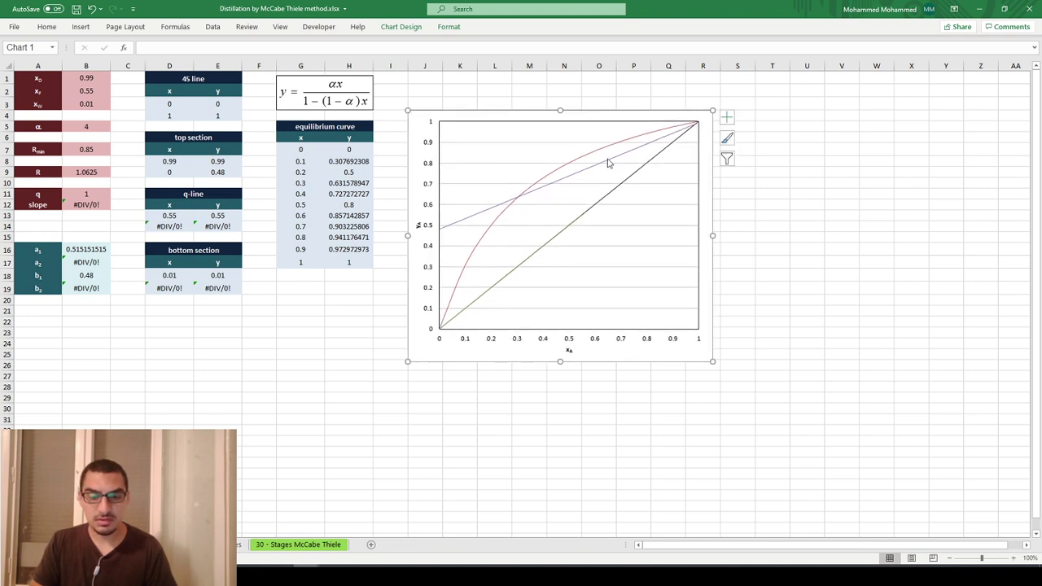
pyautogui.click(360, 359)
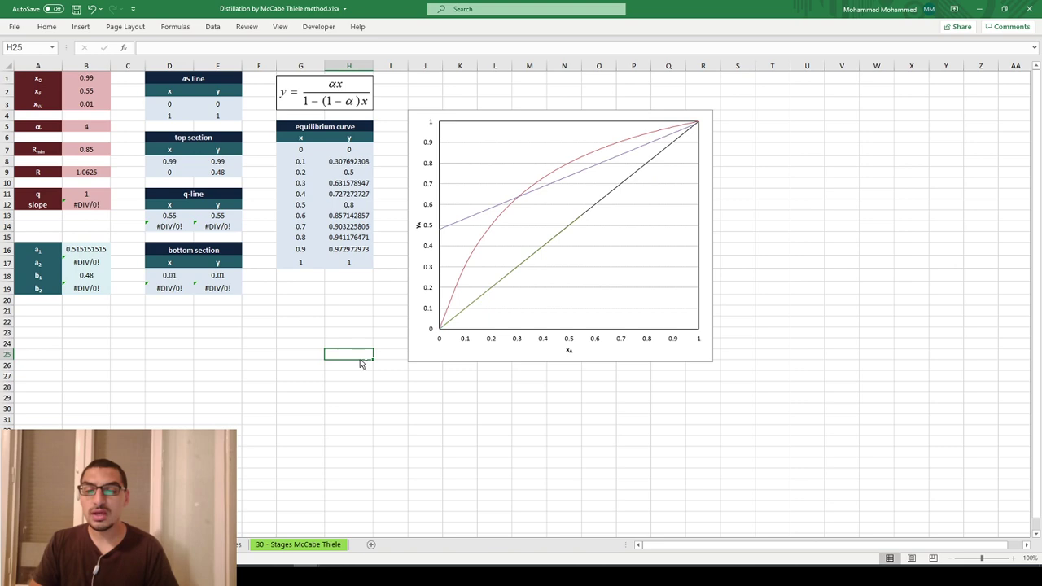
pyautogui.keyDown('ctrl'); pyautogui.scroll(2, 361, 362); pyautogui.keyUp('ctrl')
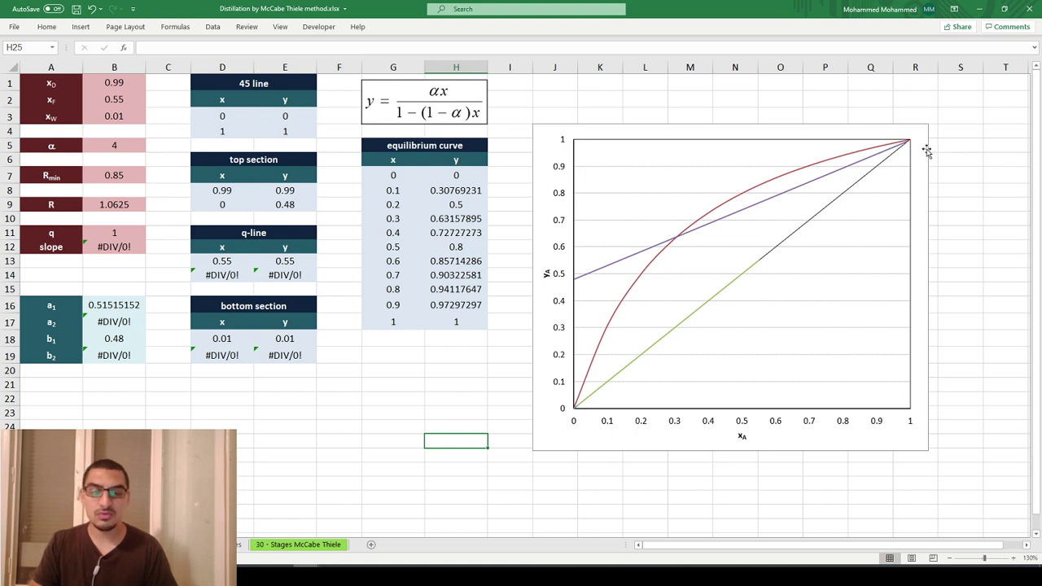
pyautogui.click(117, 232)
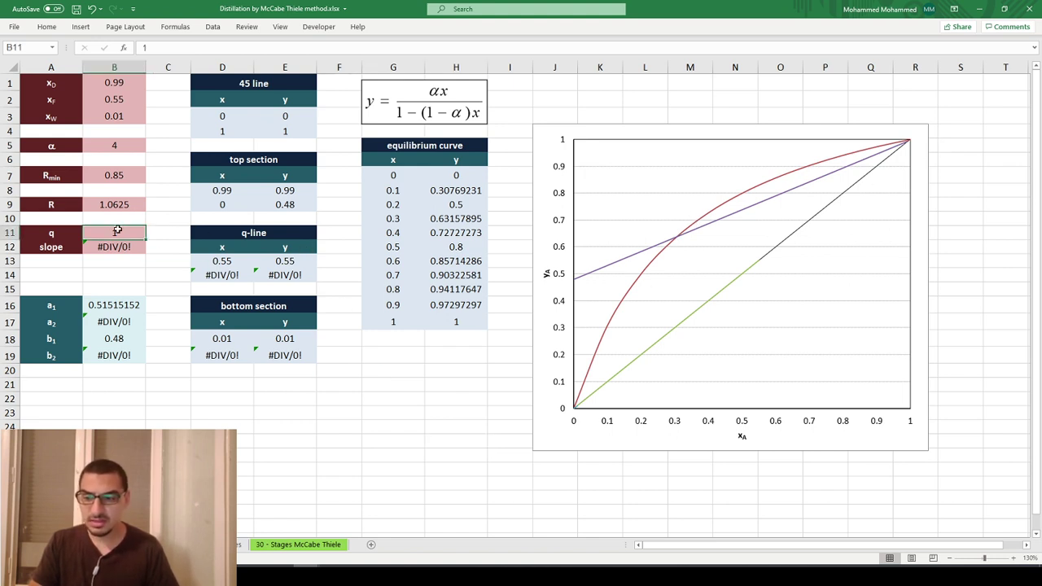
# Step: Try q = 1.2 and review the resulting Rmin and R values
pyautogui.write('1.2')
pyautogui.press('Return')
pyautogui.press('Up')
pyautogui.press('Up')
pyautogui.press('Up')
pyautogui.press('Up')
pyautogui.press('Up')
pyautogui.press('Up')
pyautogui.press('Up')
pyautogui.press('Down')
pyautogui.press('Down')
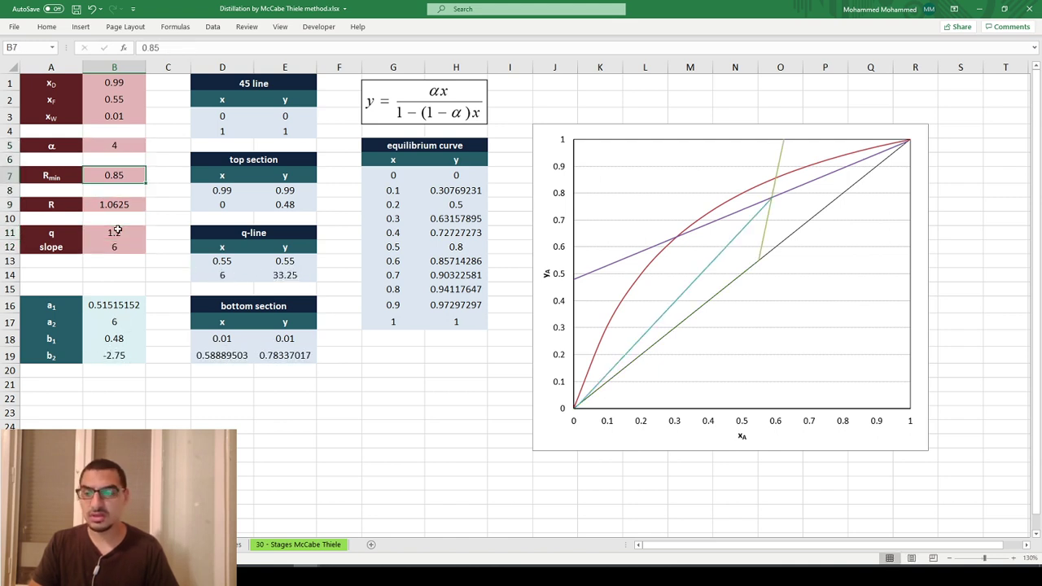
pyautogui.press('Down')
pyautogui.press('Down')
pyautogui.press('Down')
pyautogui.press('Down')
pyautogui.press('Down')
pyautogui.press('Down')
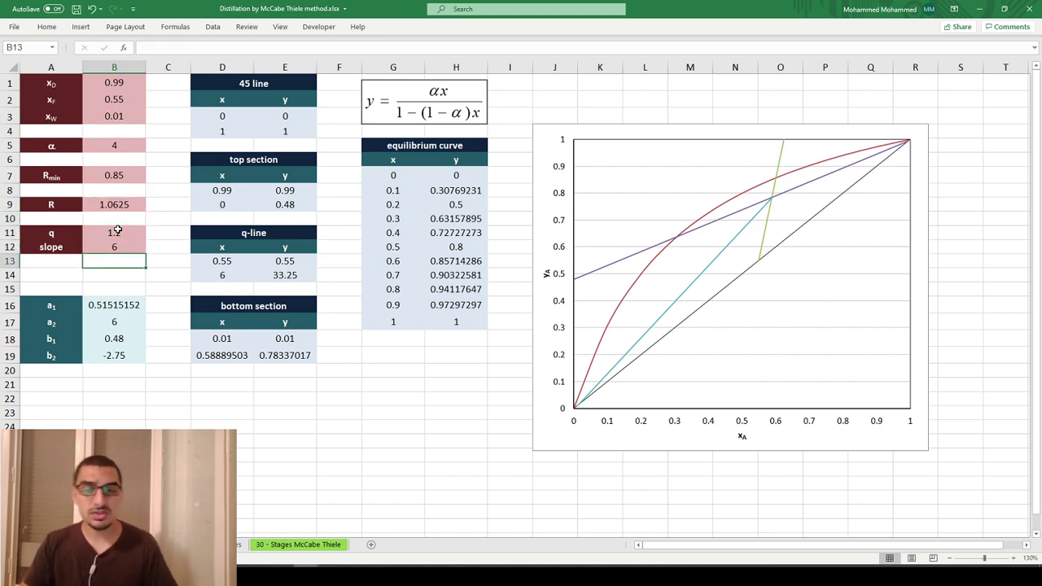
pyautogui.press('Up')
pyautogui.press('Up')
pyautogui.press('Up')
pyautogui.press('Down')
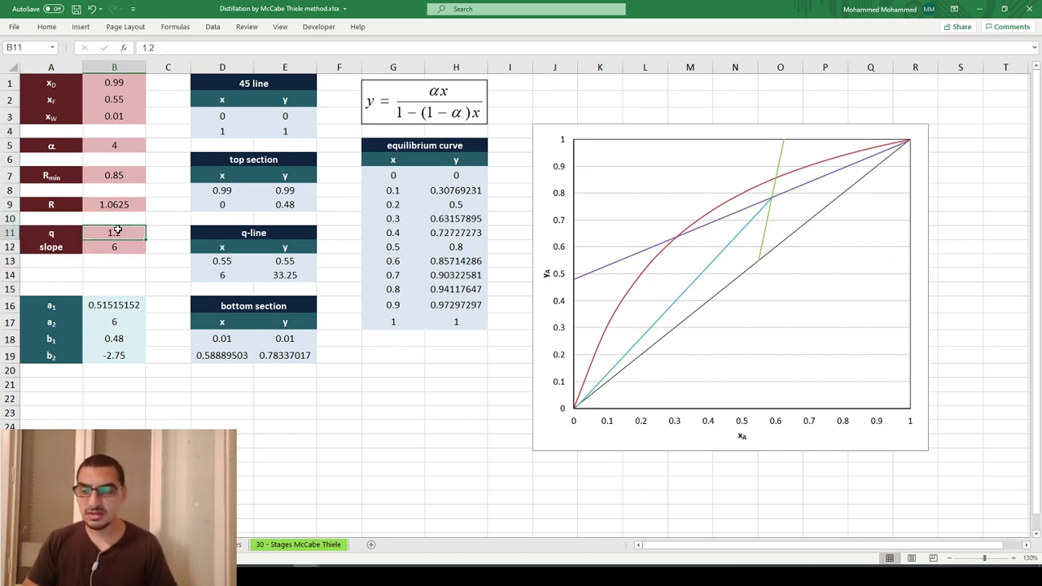
pyautogui.press('Up')
pyautogui.press('Up')
pyautogui.press('Up')
pyautogui.press('Up')
pyautogui.press('Up')
pyautogui.press('Up')
pyautogui.press('Up')
pyautogui.press('Up')
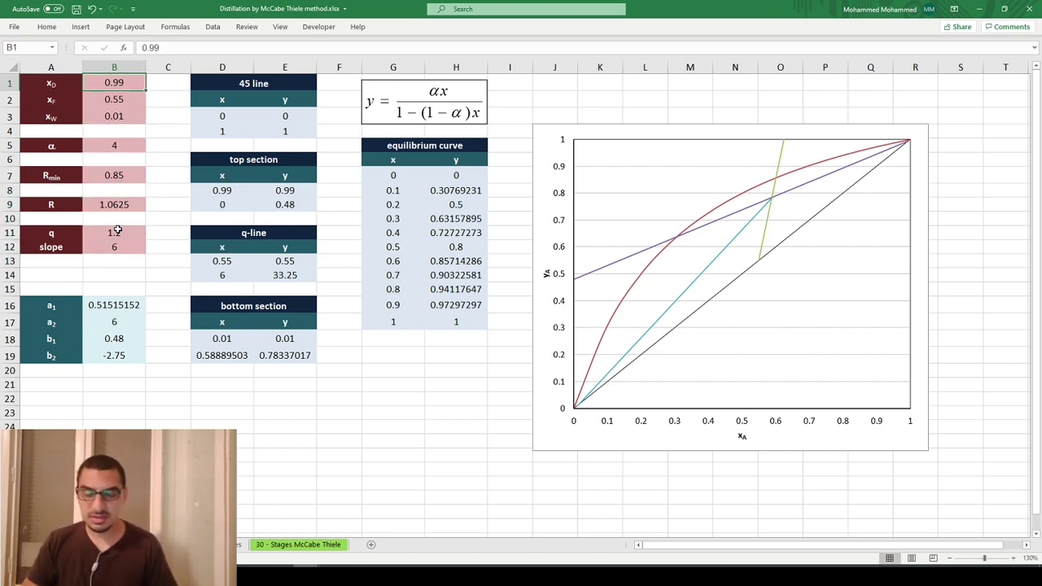
# Step: Set xD to 0.95 and q to 0.5
pyautogui.write('.')
pyautogui.press('Return')
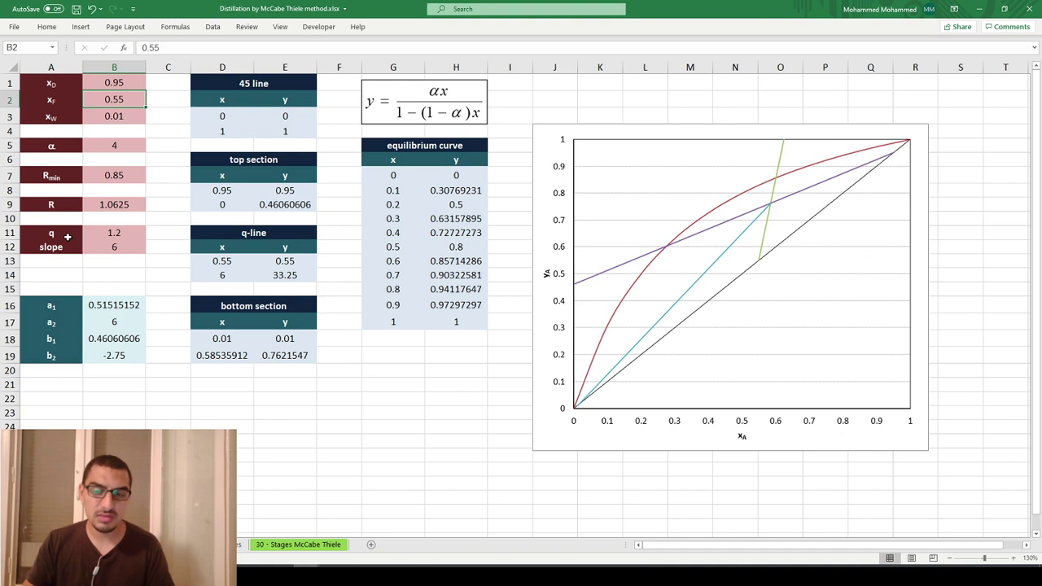
pyautogui.press('Down')
pyautogui.press('Down')
pyautogui.press('Down')
pyautogui.press('Down')
pyautogui.press('Down')
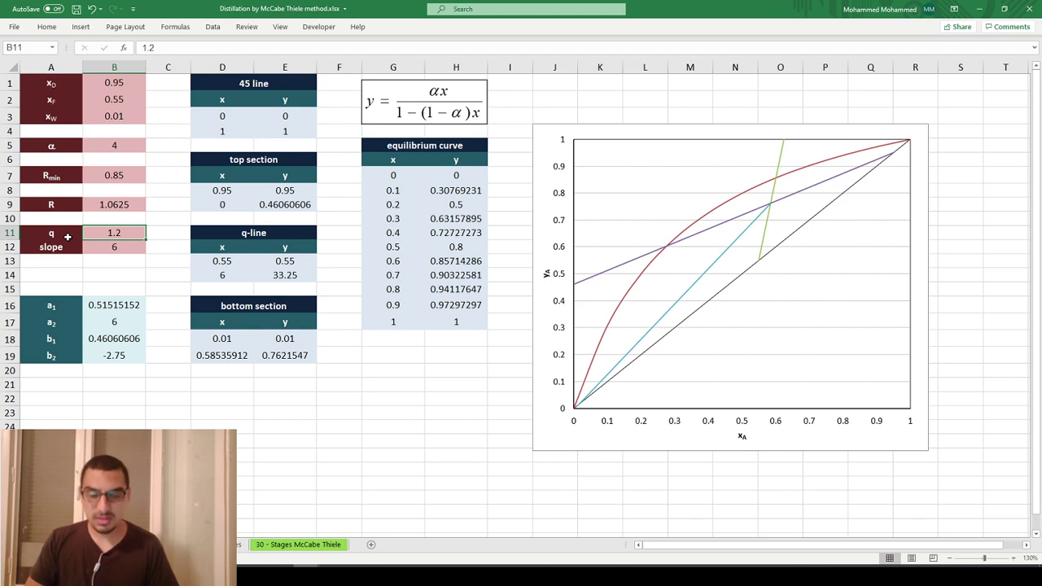
pyautogui.write('0.5')
pyautogui.press('Return')
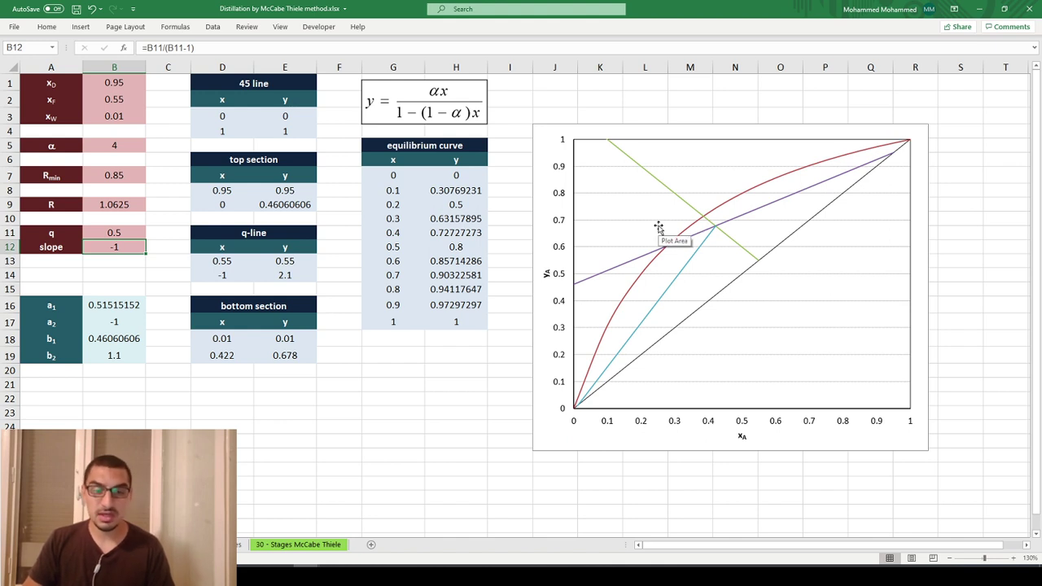
# Step: Set q to 1 and inspect the slope formula =B11/(B11-1) giving #DIV/0!
pyautogui.press('Up')
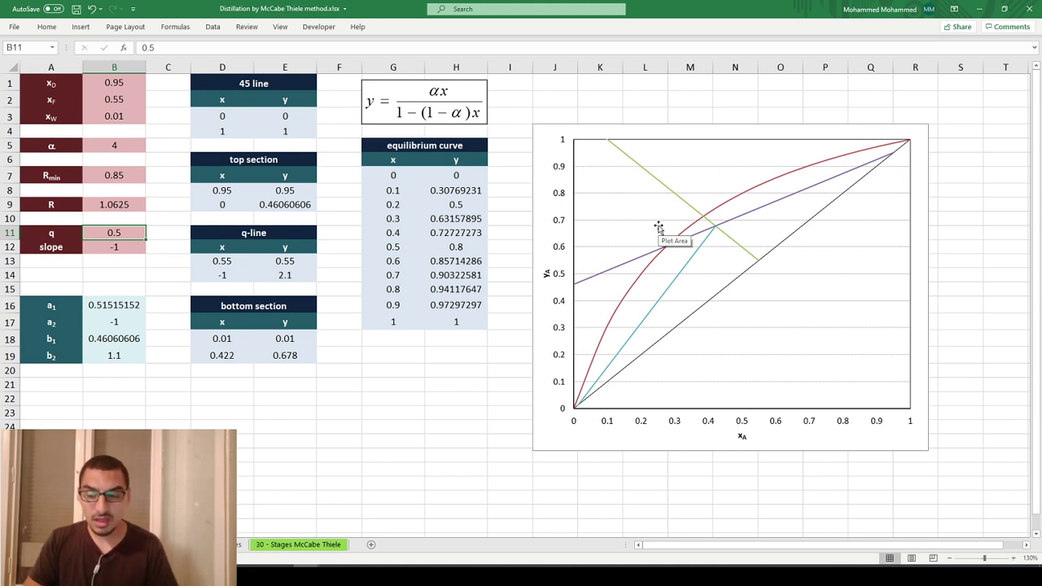
pyautogui.write('1')
pyautogui.press('Return')
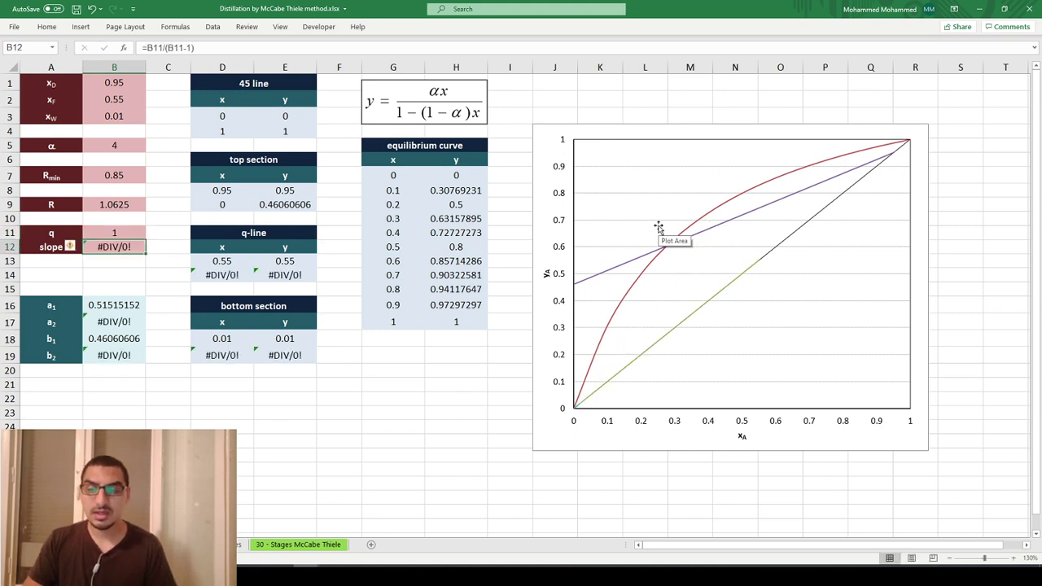
pyautogui.press('F2')
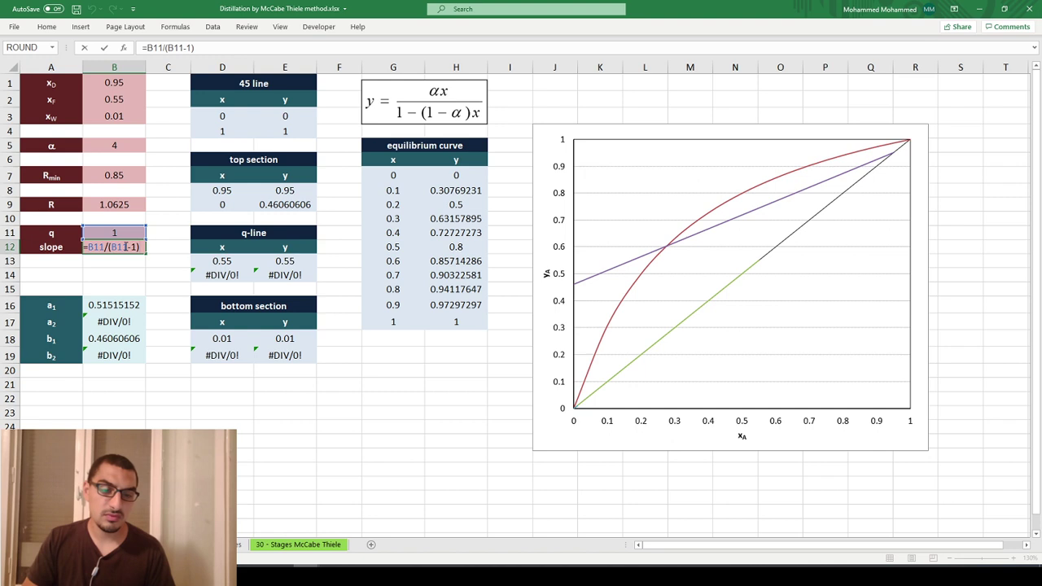
# Step: Inspect the coefficient formulas in B17–B19, comparing the a2 and b2 formulas
pyautogui.press('Return')
pyautogui.press('Down')
pyautogui.press('Down')
pyautogui.press('Down')
pyautogui.press('Down')
pyautogui.press('F2')
pyautogui.press('Return')
pyautogui.press('Down')
pyautogui.press('F2')
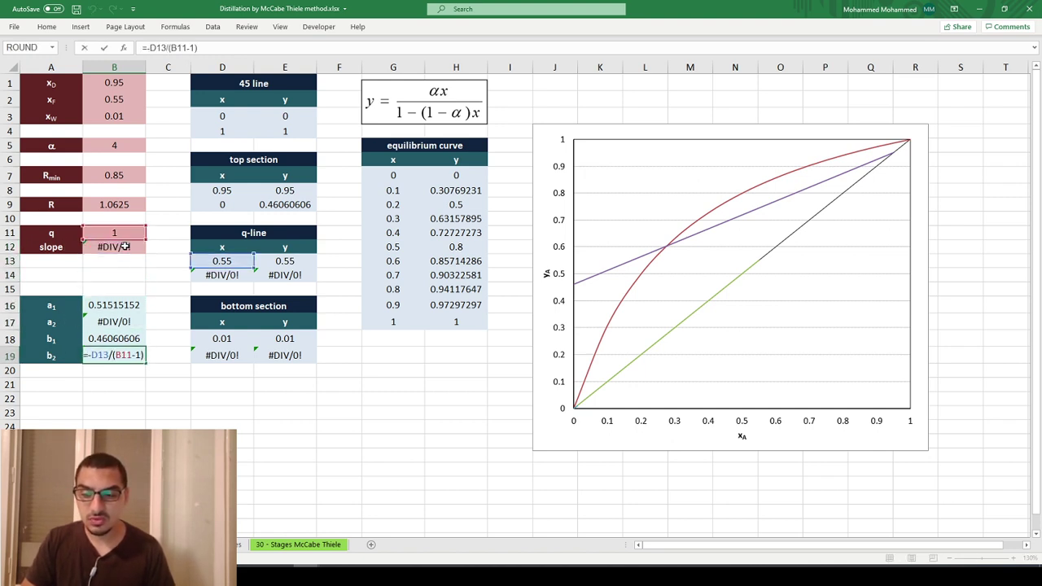
pyautogui.press('Escape')
pyautogui.press('Up')
pyautogui.press('Up')
pyautogui.press('F2')
pyautogui.press('Escape')
pyautogui.press('Down')
pyautogui.press('Down')
pyautogui.press('F2')
pyautogui.press('Escape')
pyautogui.press('Up')
pyautogui.press('F2')
pyautogui.press('Escape')
pyautogui.press('Up')
pyautogui.press('F2')
pyautogui.press('Escape')
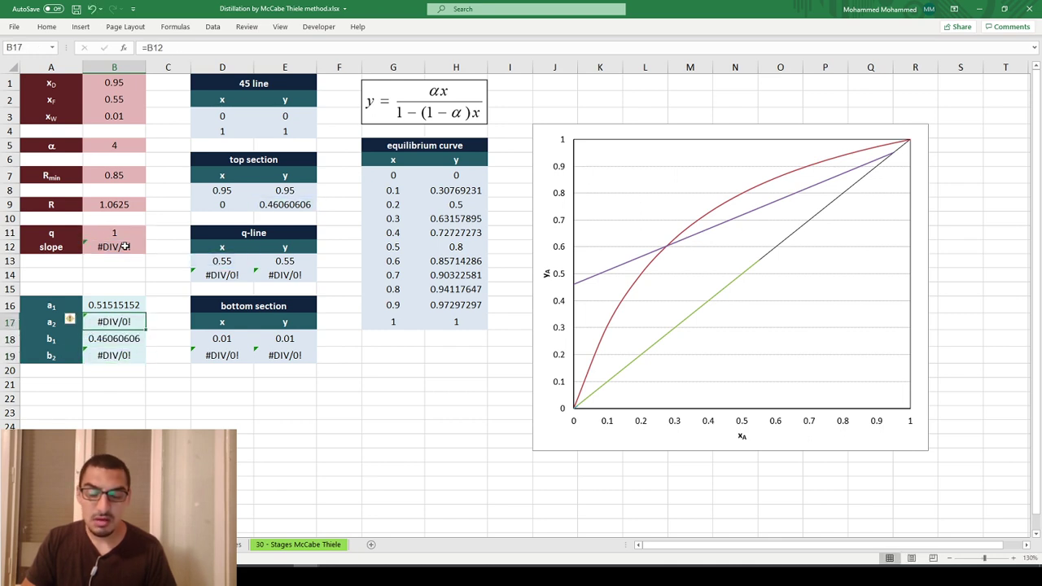
# Step: Inspect the q-line end-point formulas in D14 and E14 and the bottom-section formulas in row 19
pyautogui.press('Right')
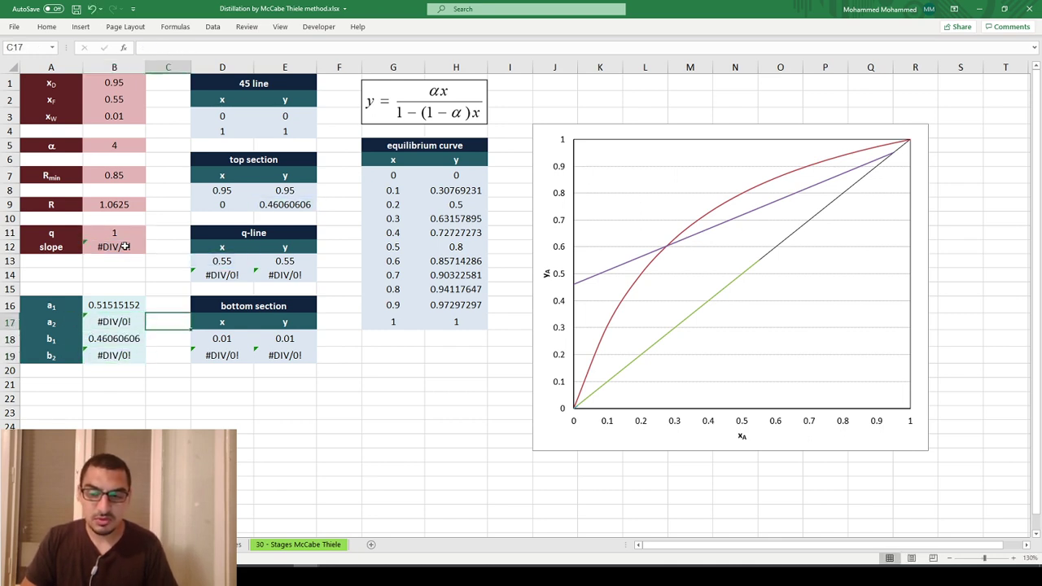
pyautogui.press('Right')
pyautogui.press('Up')
pyautogui.press('Up')
pyautogui.press('Up')
pyautogui.press('F2')
pyautogui.press('Escape')
pyautogui.press('Right')
pyautogui.press('F2')
pyautogui.press('Escape')
pyautogui.press('Left')
pyautogui.press('Down')
pyautogui.press('Down')
pyautogui.press('Down')
pyautogui.press('Down')
pyautogui.press('Down')
pyautogui.press('F2')
pyautogui.press('Escape')
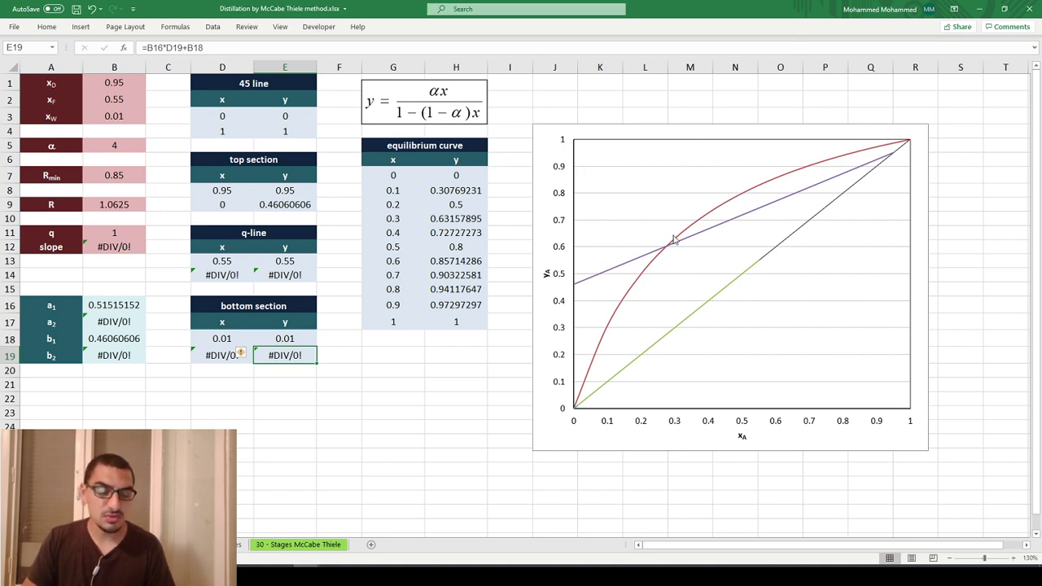
pyautogui.moveTo(674, 239)
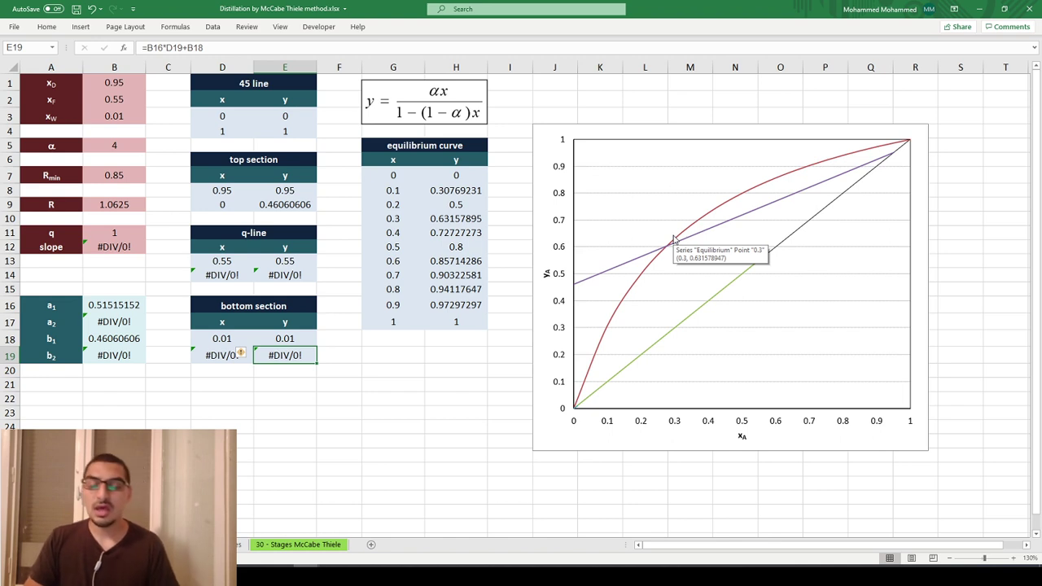
pyautogui.press('Left')
pyautogui.press('Up')
pyautogui.press('Up')
pyautogui.press('Up')
pyautogui.press('Up')
pyautogui.press('Up')
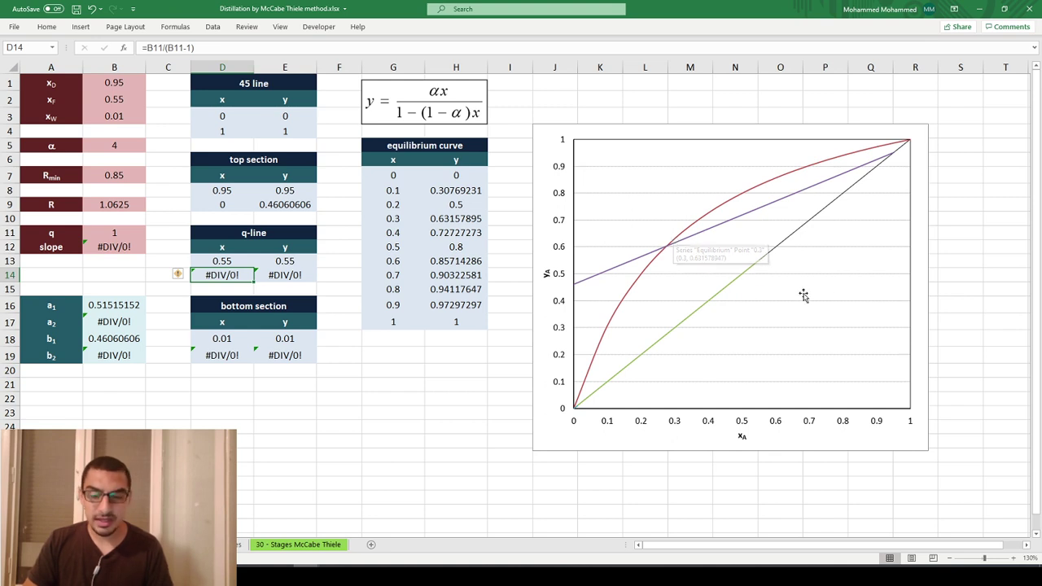
# Step: Set q to 1.1 so the slope becomes 11 and the q-line reappears
pyautogui.click(109, 228)
pyautogui.write('1.1')
pyautogui.press('BackSpace')
pyautogui.press('Return')
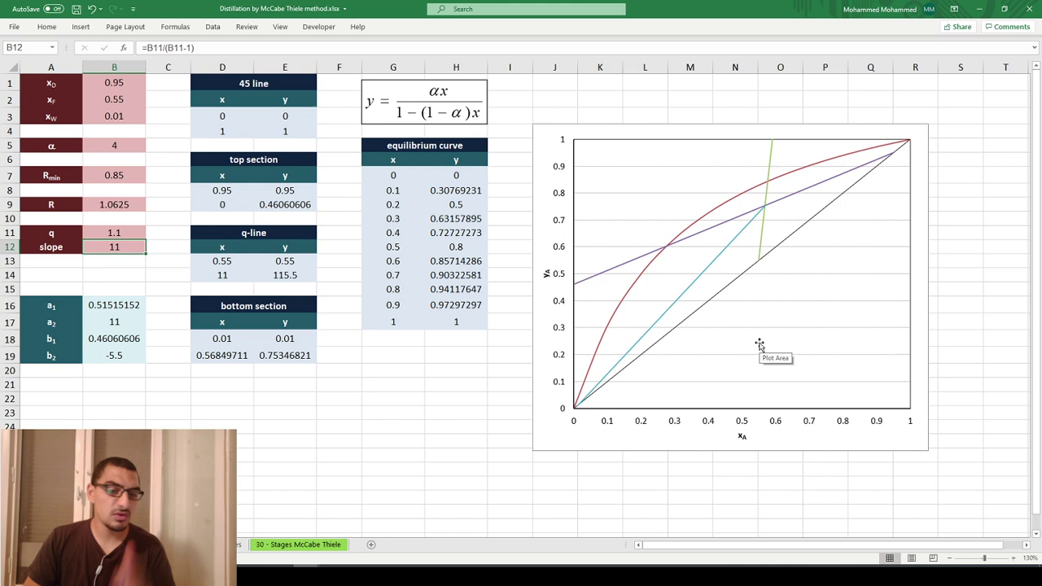
pyautogui.press('Up')
pyautogui.press('Down')
pyautogui.press('Right')
pyautogui.press('Down')
pyautogui.press('Right')
pyautogui.press('Down')
# Step: Rewrite D14 as =IFERROR((B11/(B11-1)),D13), fixing the missing parenthesis
pyautogui.press('F2')
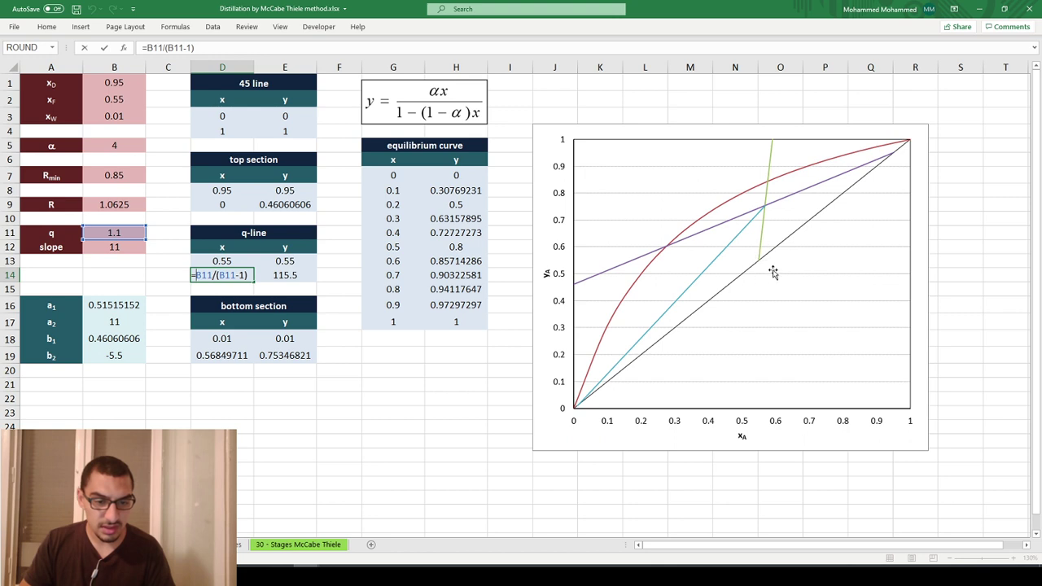
pyautogui.write('if')
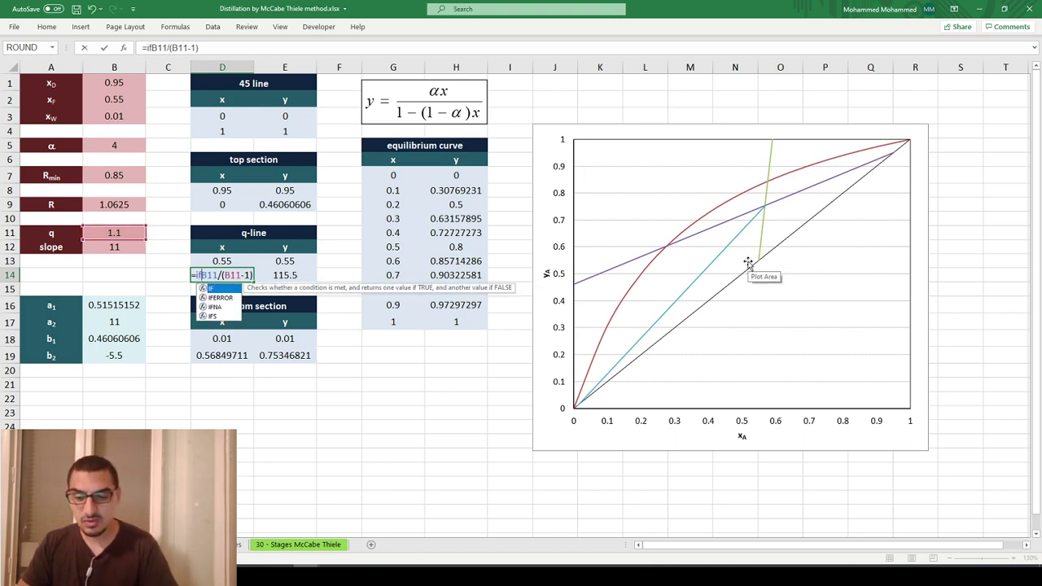
pyautogui.write('error(')
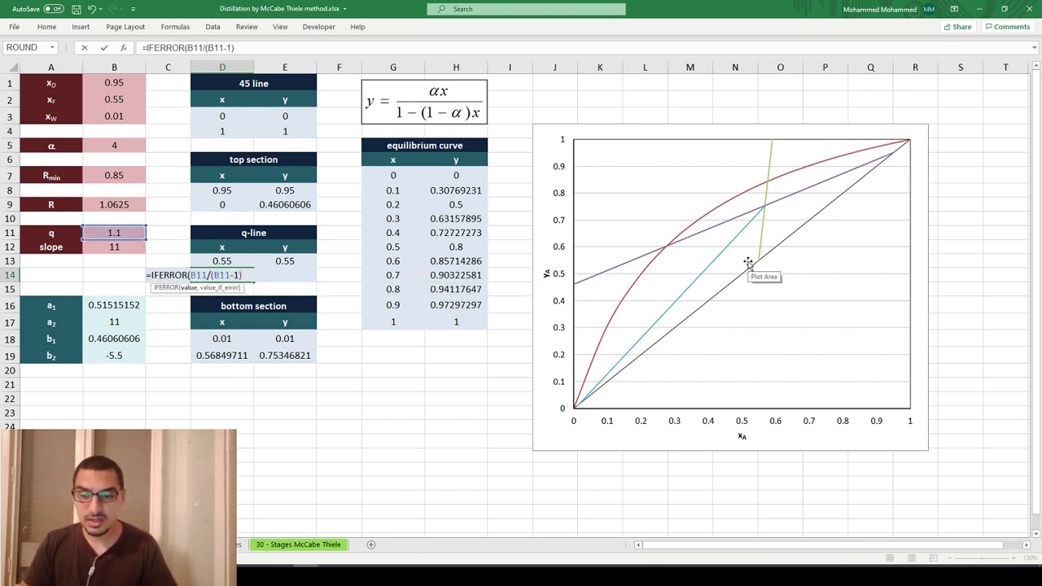
pyautogui.write('(')
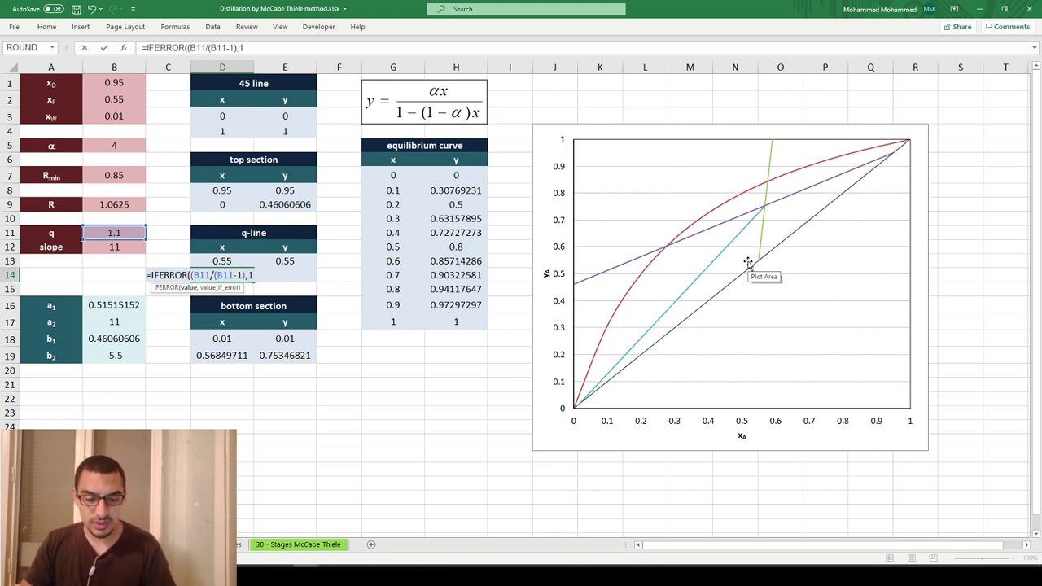
pyautogui.press('Up')
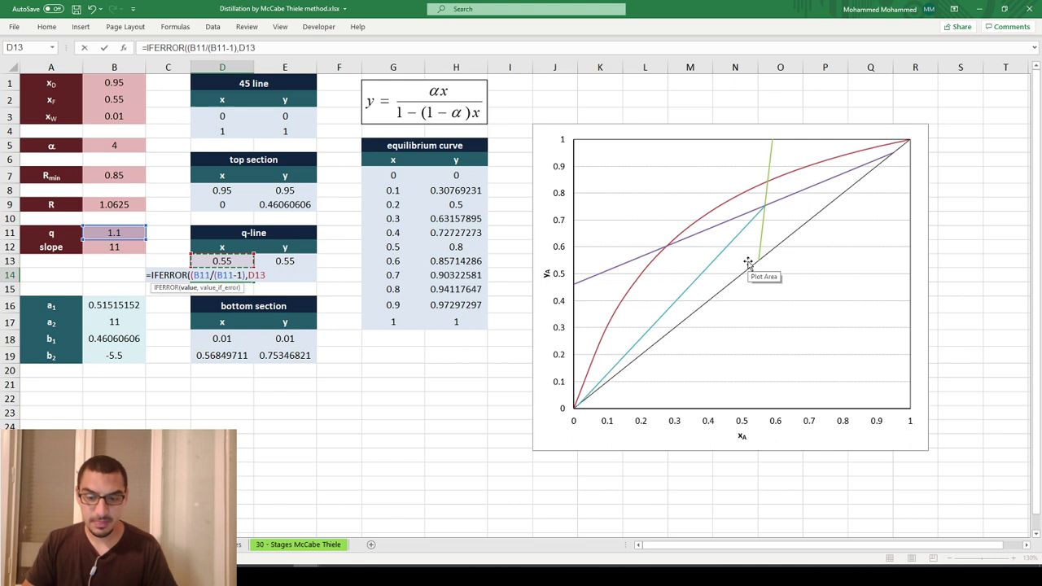
pyautogui.write(')')
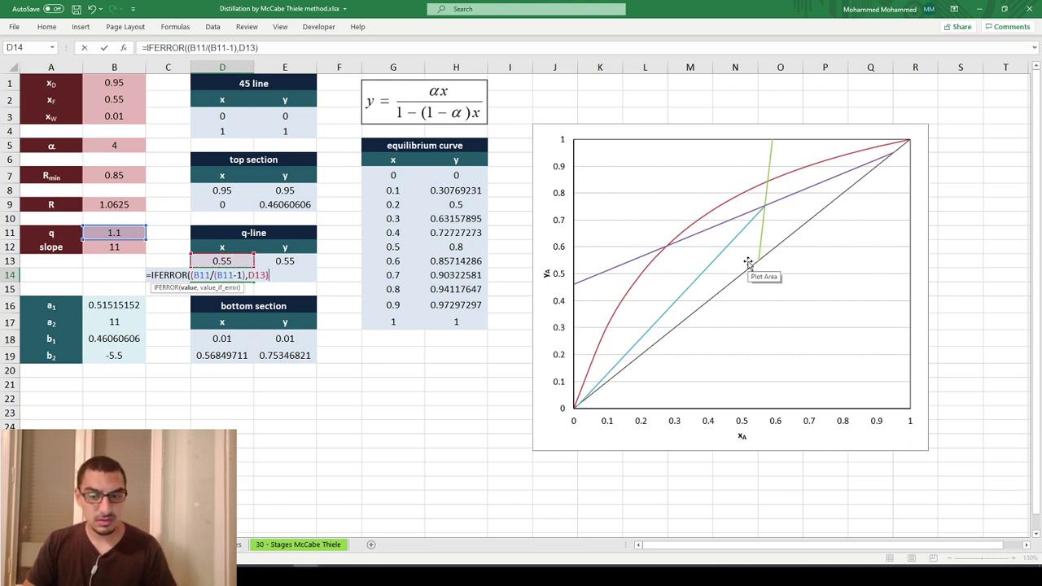
pyautogui.press('Return')
pyautogui.press('Return')
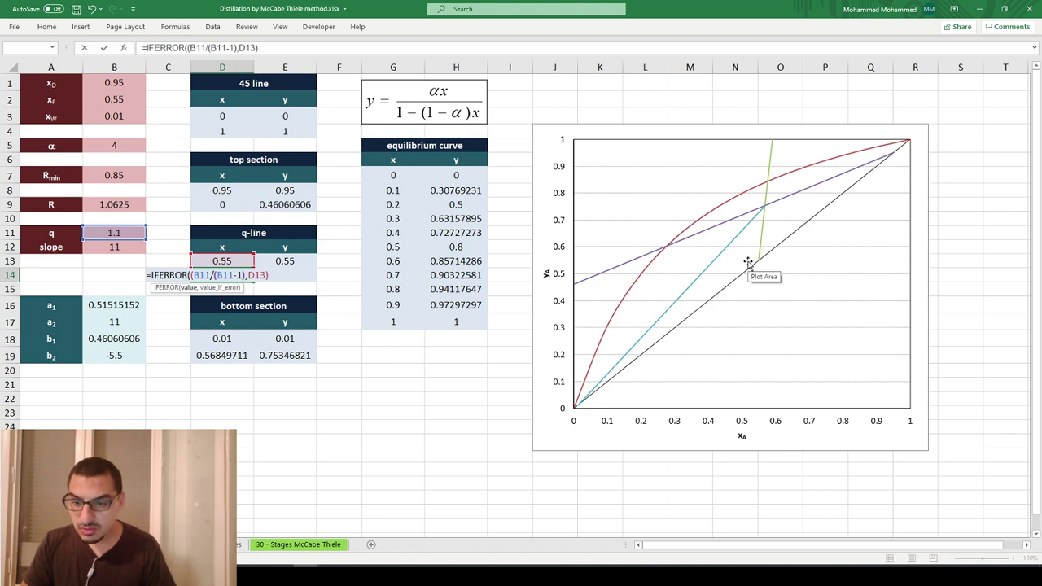
pyautogui.write(')')
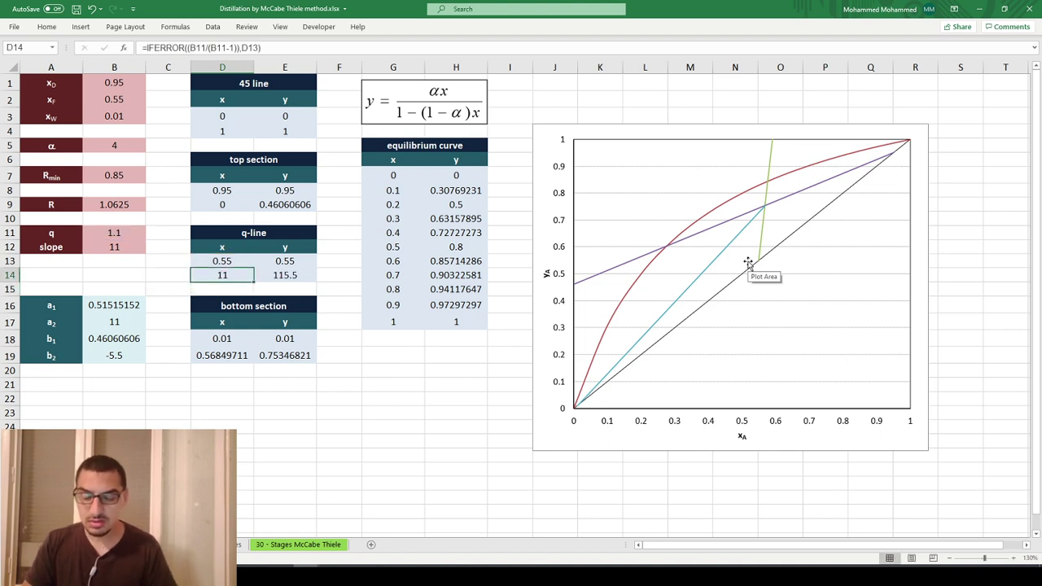
pyautogui.hotkey('ctrl', 'Return')
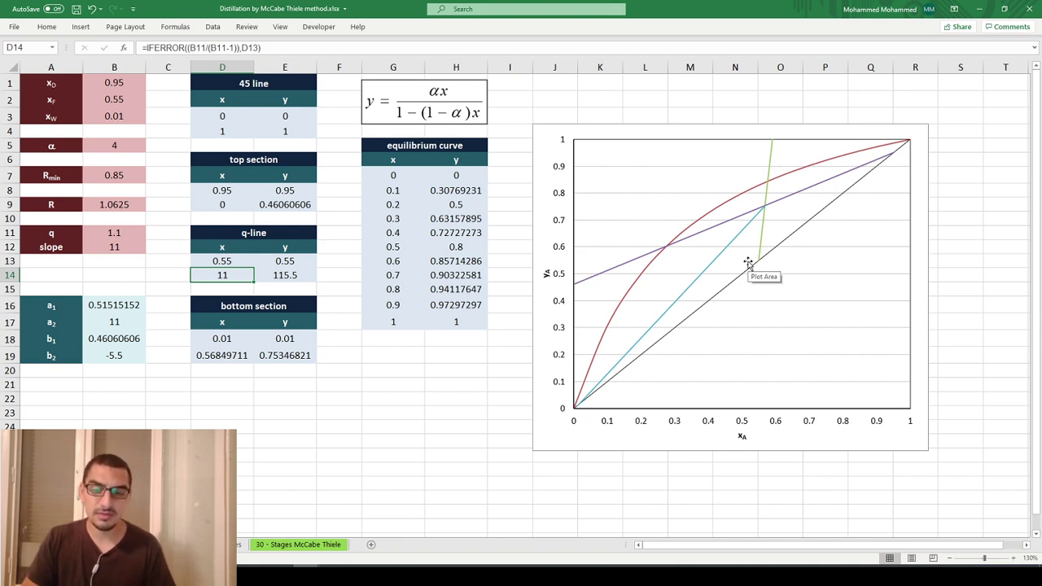
pyautogui.press('Right')
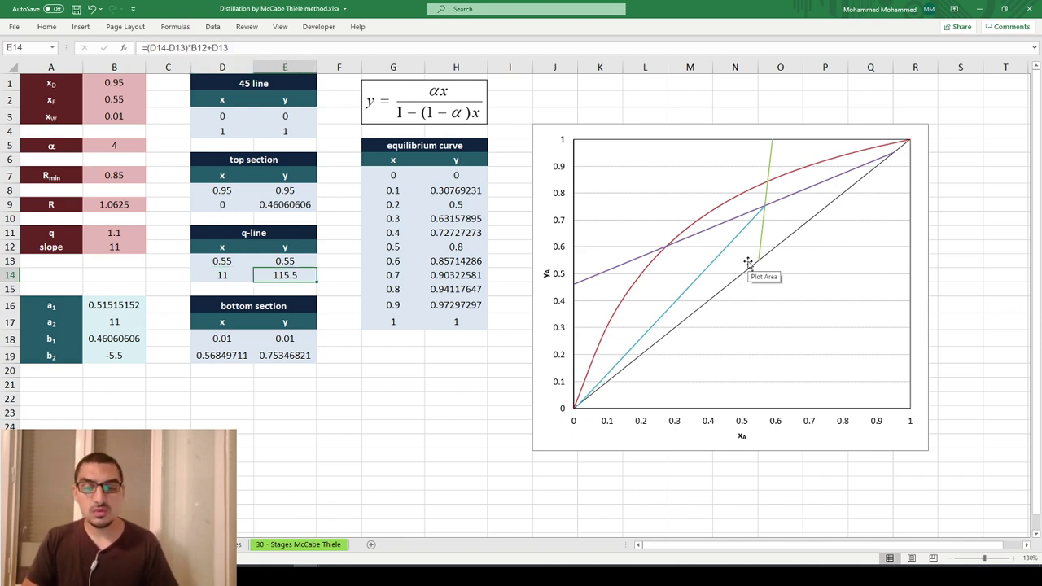
# Step: Change E14 to =IFERROR((D14-D13)*B12+D13,1), still showing 115.5
pyautogui.press('F2')
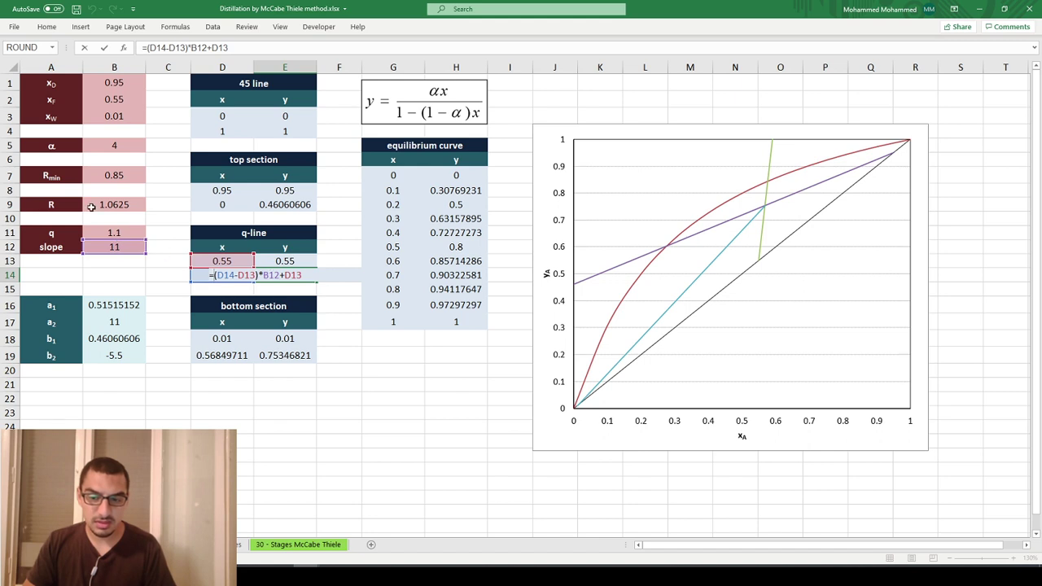
pyautogui.write('iferror(')
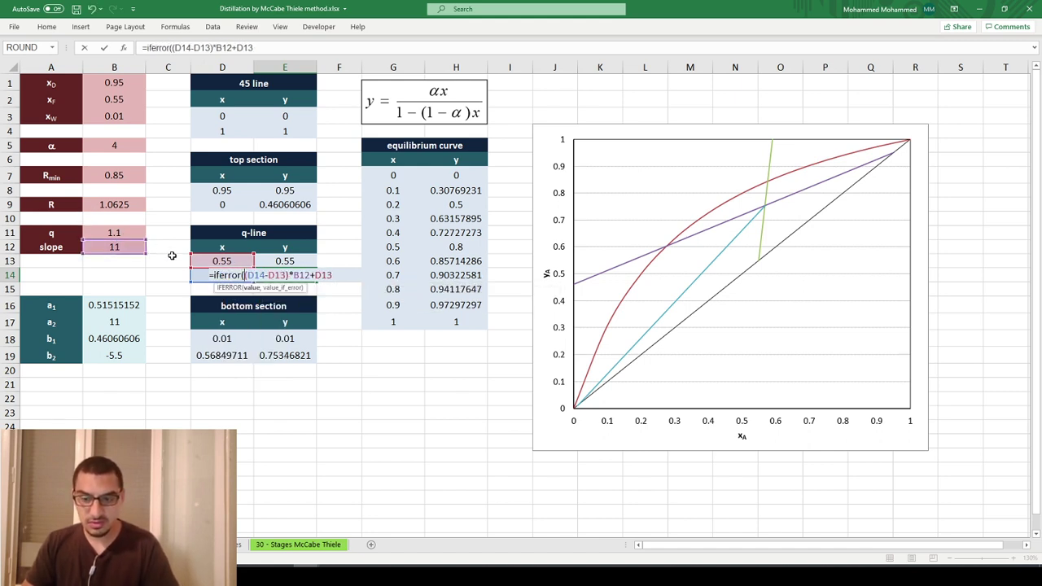
pyautogui.write(',')
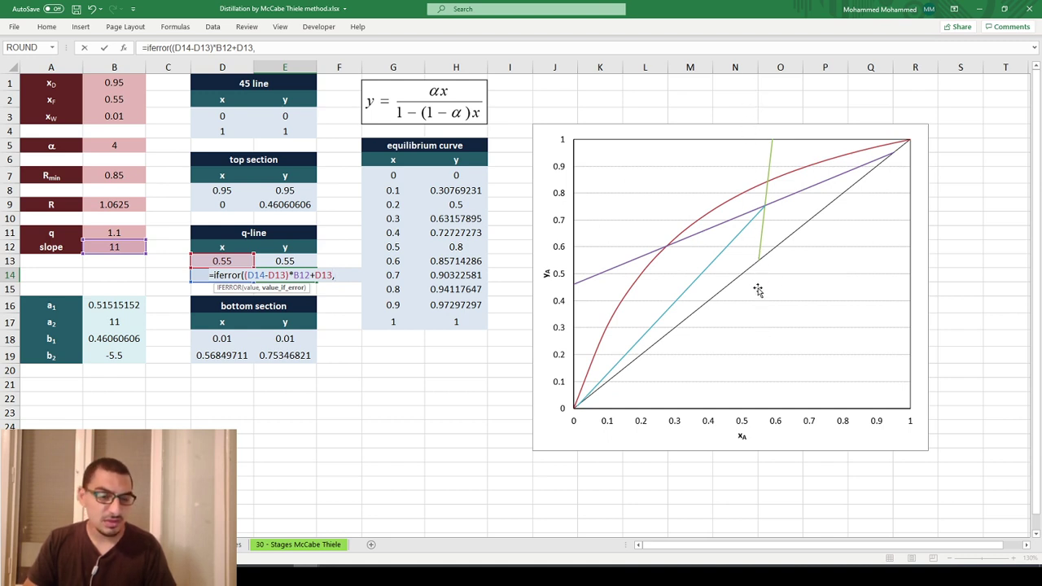
pyautogui.write('1)')
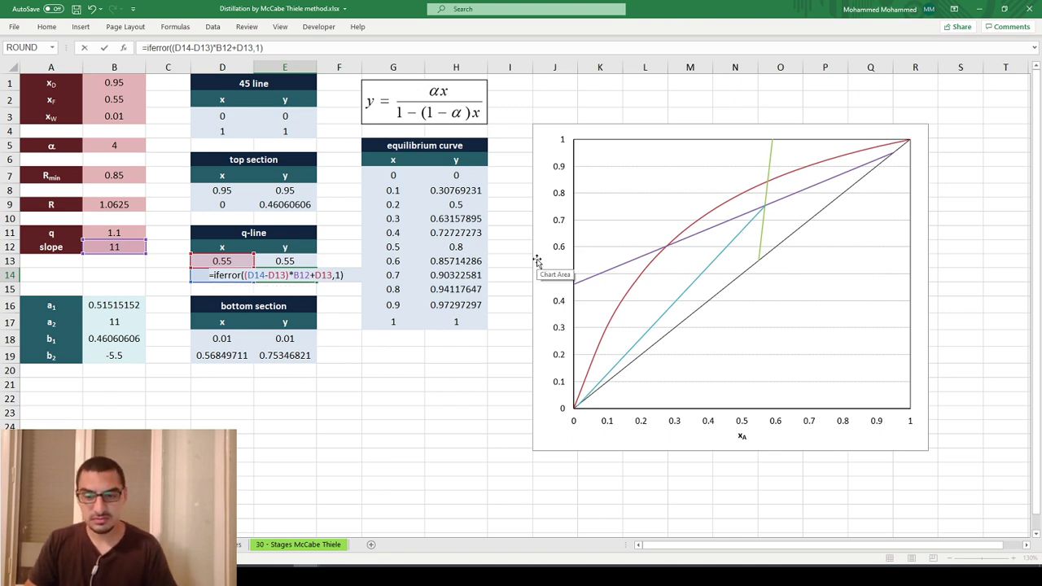
pyautogui.hotkey('ctrl', 'Return')
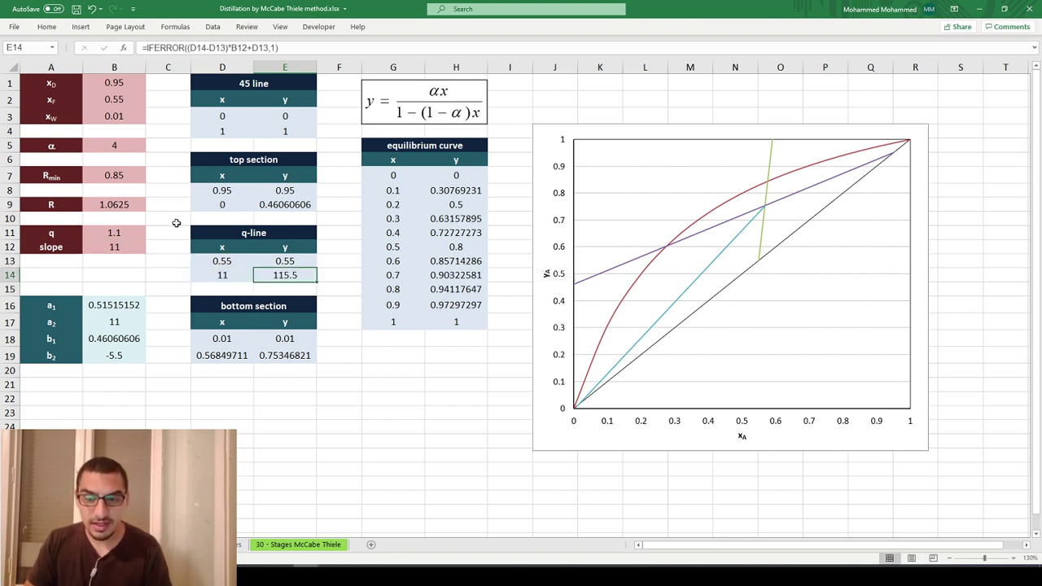
# Step: Set q in B11 to 1
pyautogui.click(135, 232)
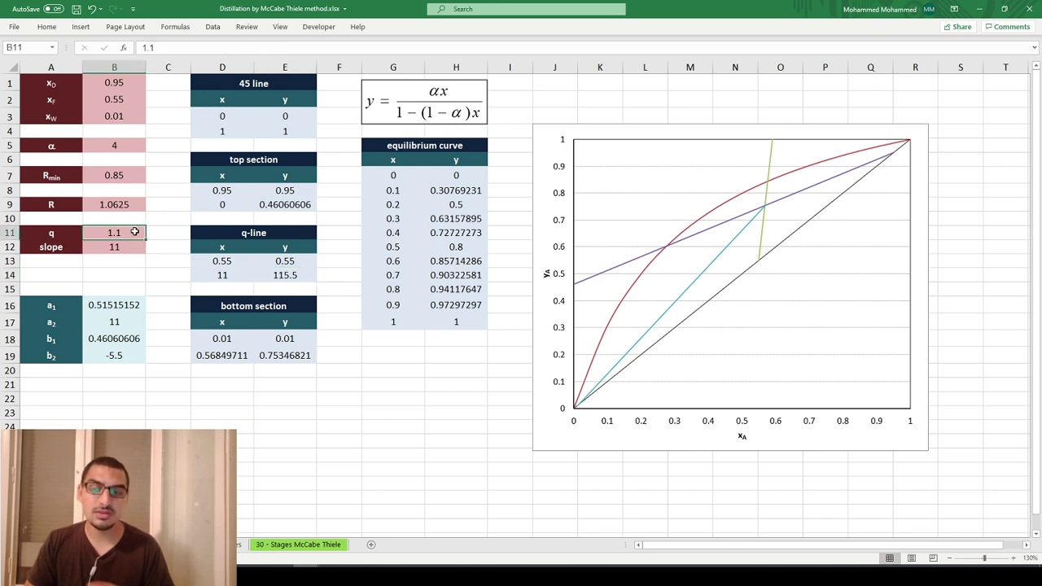
pyautogui.write('1')
pyautogui.press('Return')
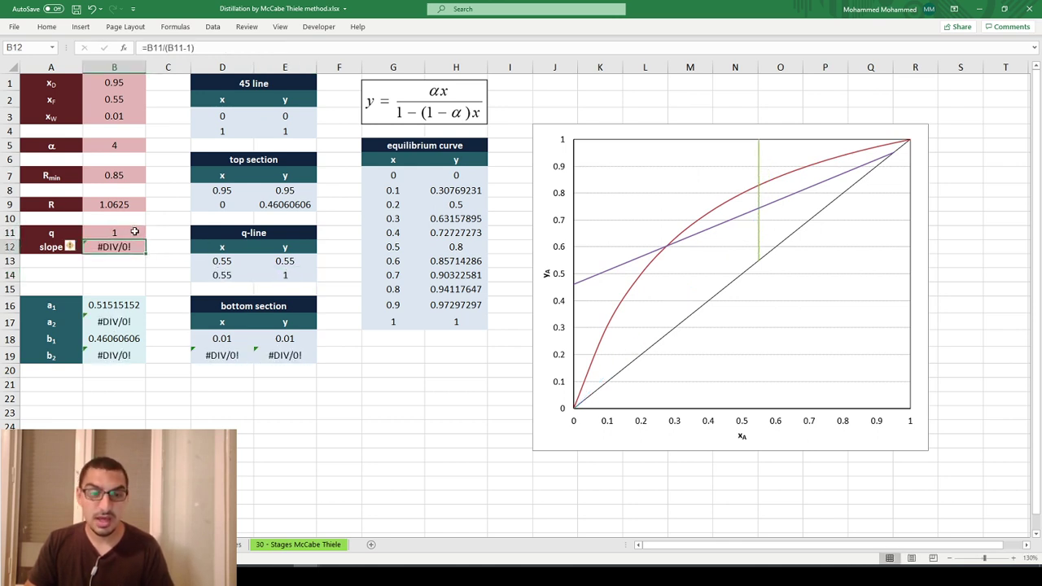
# Step: Check the D14, E14, slope and D19 formulas, with the q-line now vertical at x = 0.55
pyautogui.click(222, 276)
pyautogui.click(295, 277)
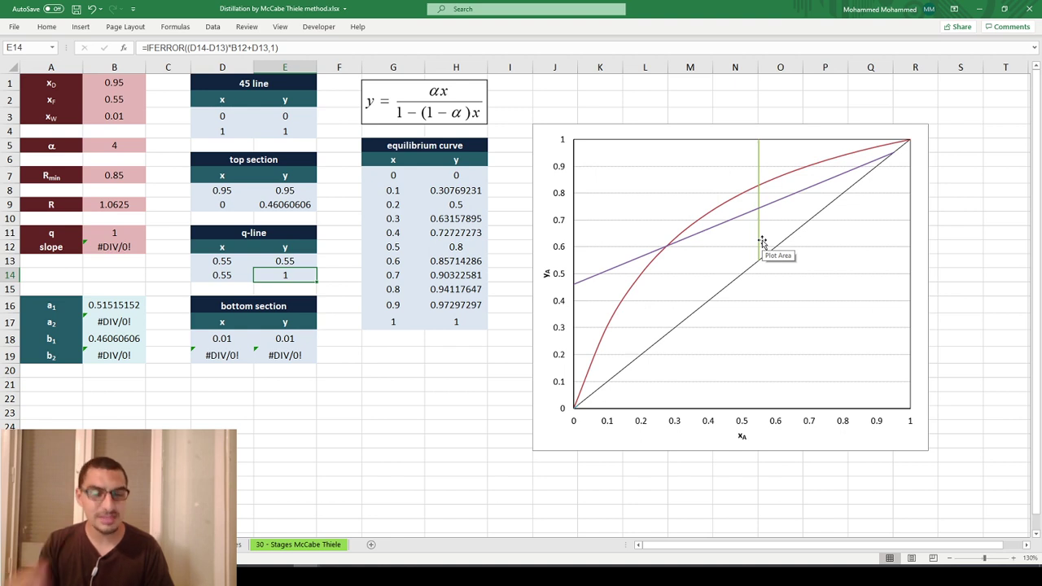
pyautogui.click(119, 246)
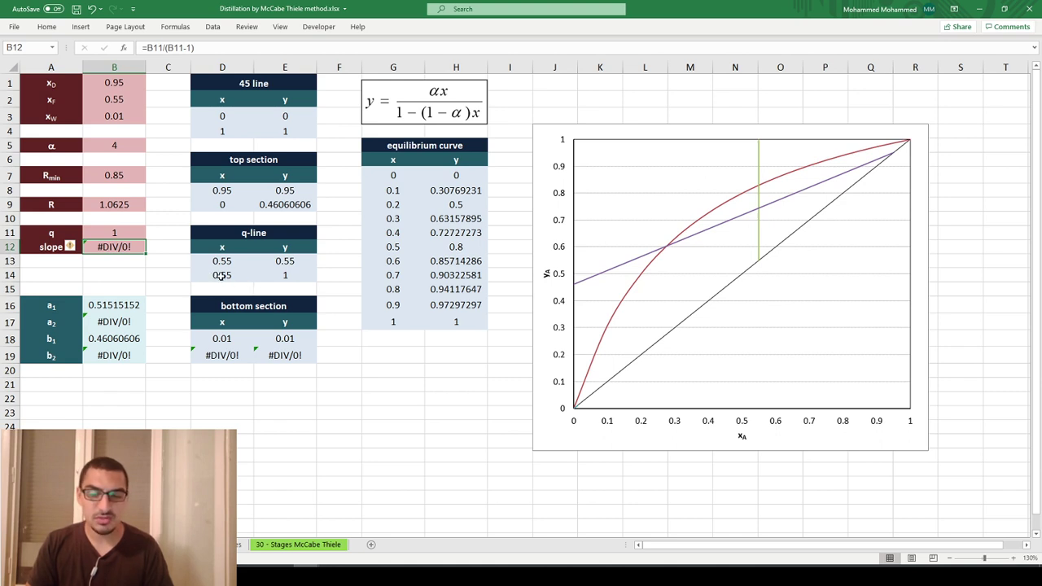
pyautogui.click(216, 276)
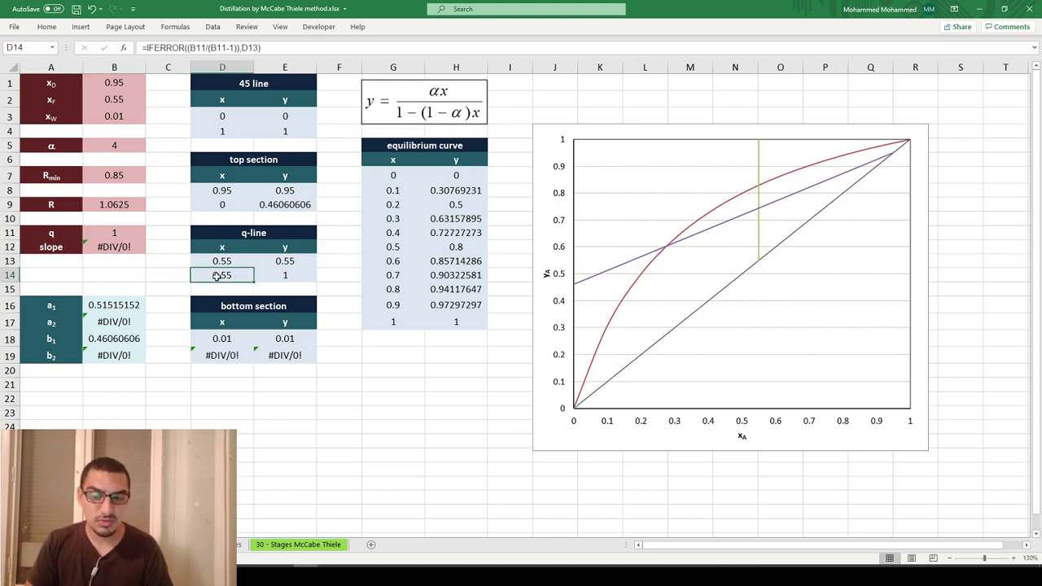
pyautogui.press('Down')
pyautogui.press('Down')
pyautogui.click(286, 275)
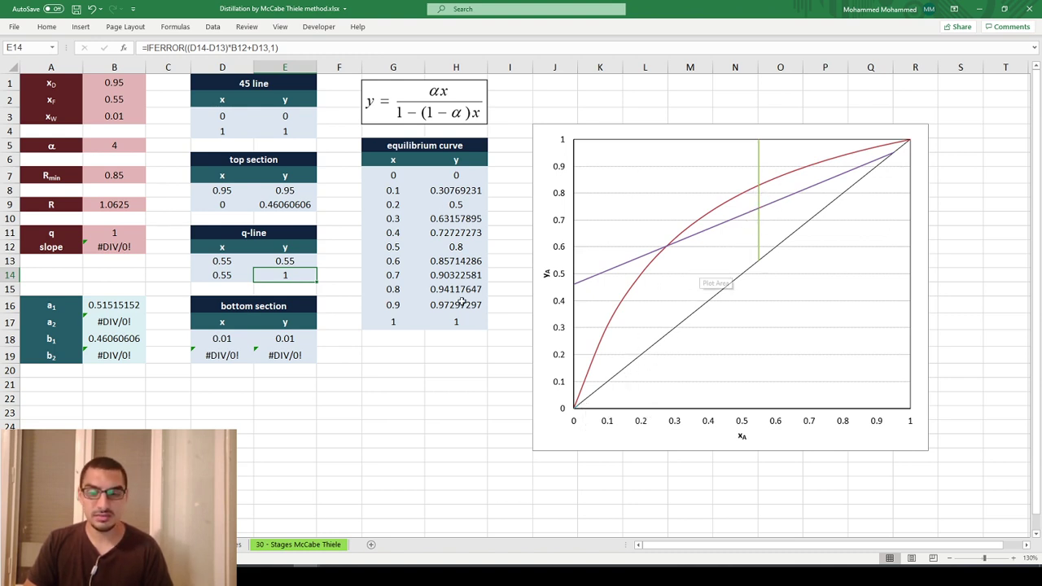
pyautogui.click(211, 356)
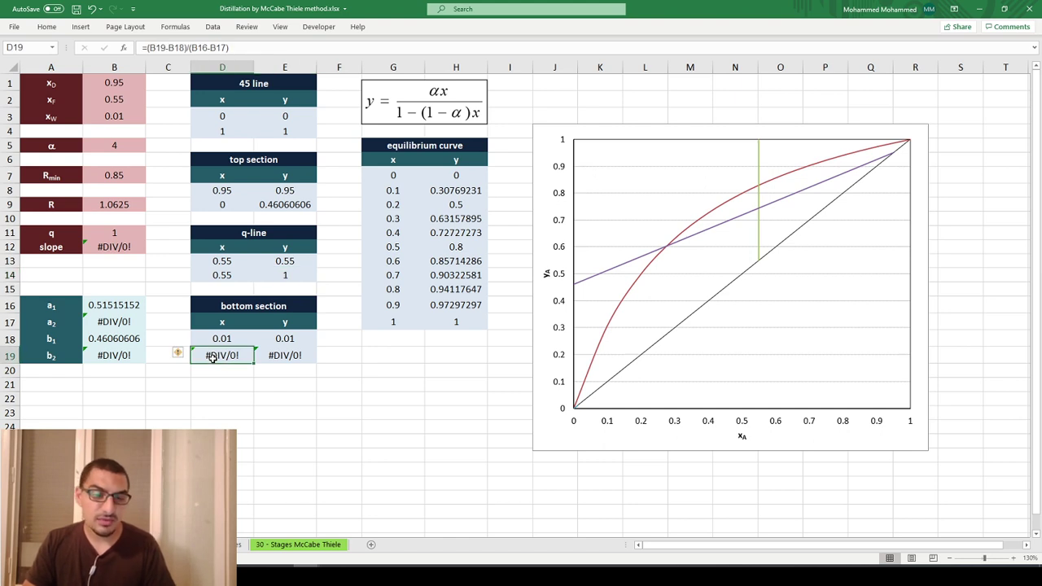
# Step: Look at D19's formula, then set q in B11 to 1.1
pyautogui.doubleClick(211, 357)
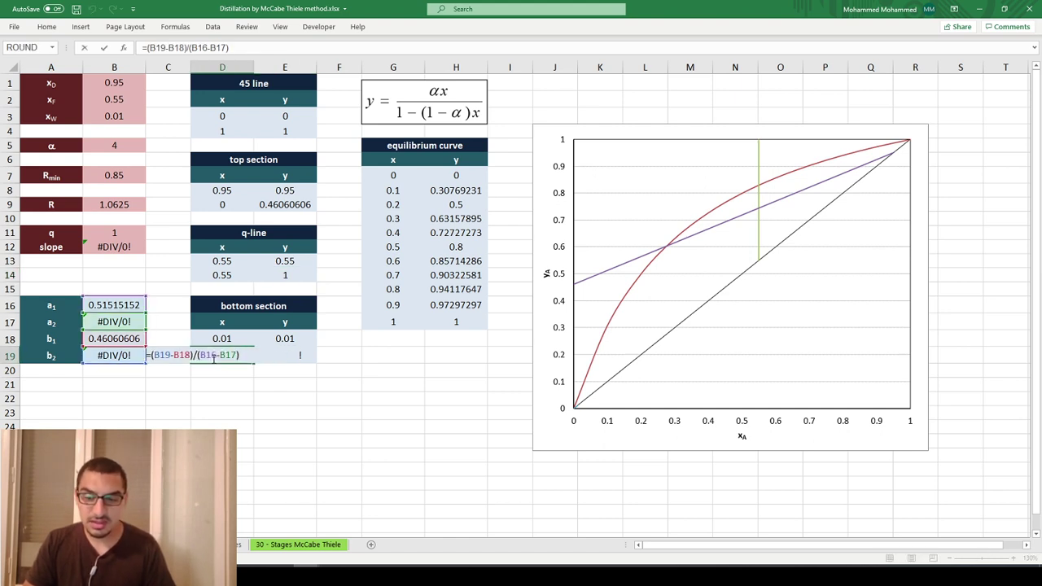
pyautogui.press('Escape')
pyautogui.press('Up')
pyautogui.press('Up')
pyautogui.press('Up')
pyautogui.press('Up')
pyautogui.press('Up')
pyautogui.press('Up')
pyautogui.press('Up')
pyautogui.press('Left')
pyautogui.press('Left')
pyautogui.write('1.1')
pyautogui.press('Return')
pyautogui.press('Right')
pyautogui.press('Down')
pyautogui.press('Down')
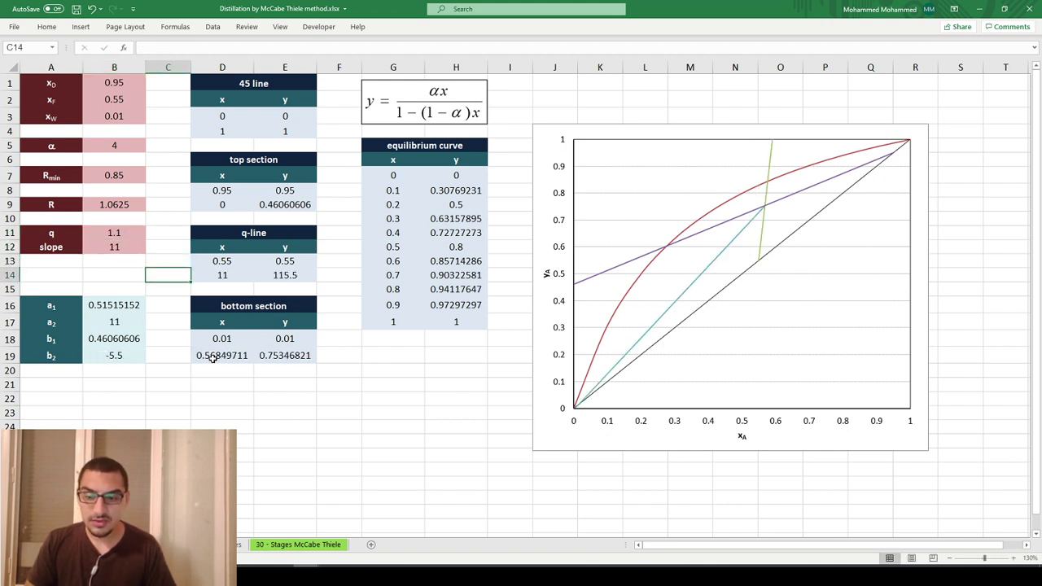
# Step: Wrap D19 as =IFERROR((B19-B18)/(B16-B17),D13) so it falls back to the q-line x
pyautogui.click(210, 360)
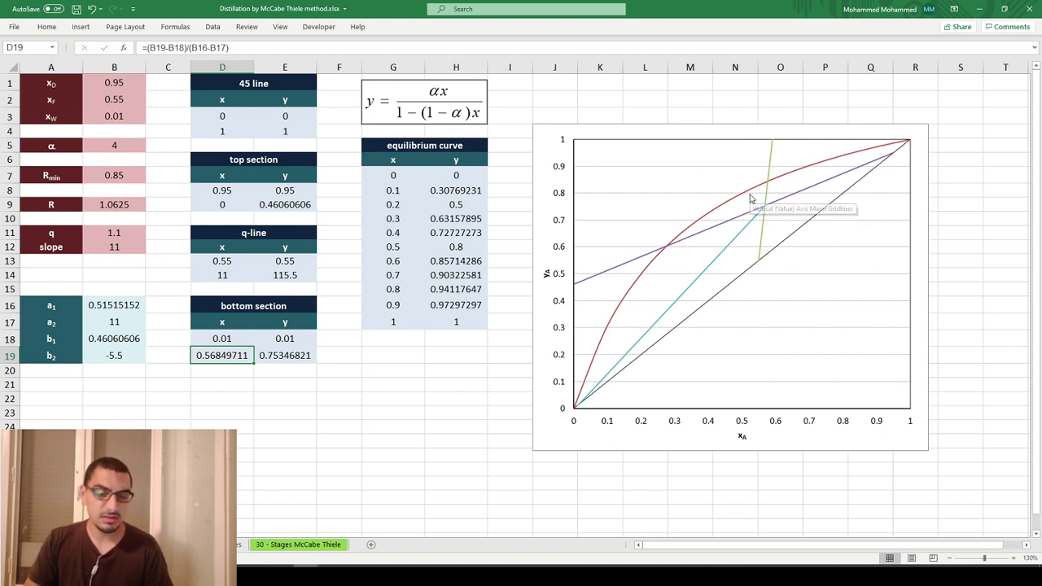
pyautogui.press('F2')
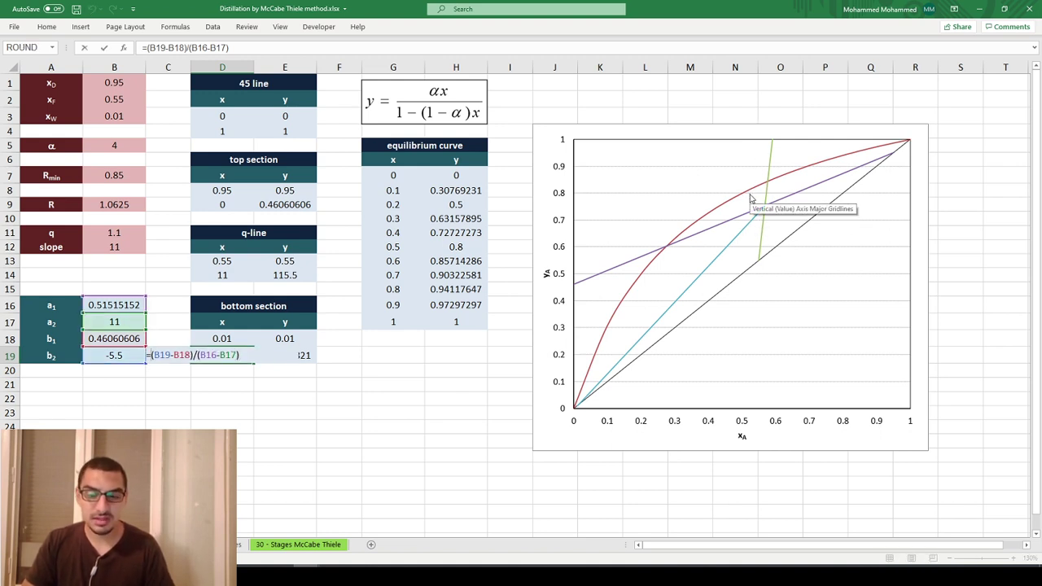
pyautogui.press('Home')
pyautogui.press('Right')
pyautogui.write('iferror')
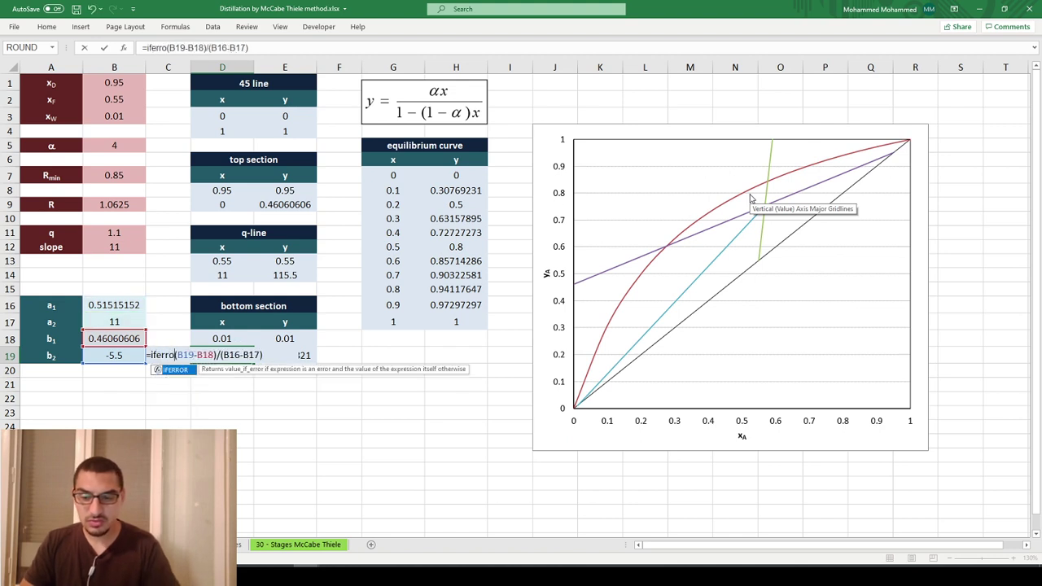
pyautogui.write('(')
pyautogui.press('Right')
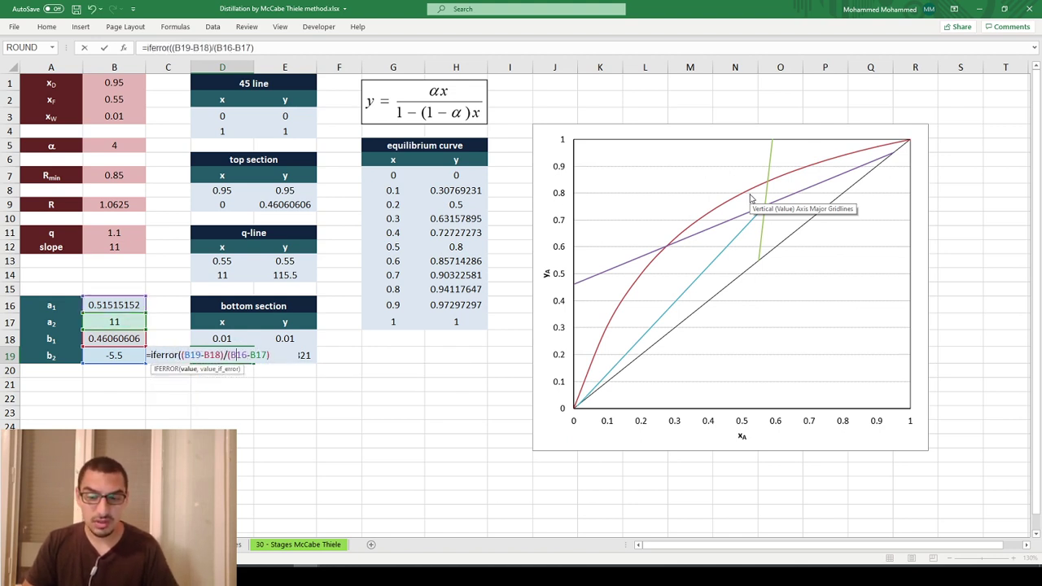
pyautogui.write(',')
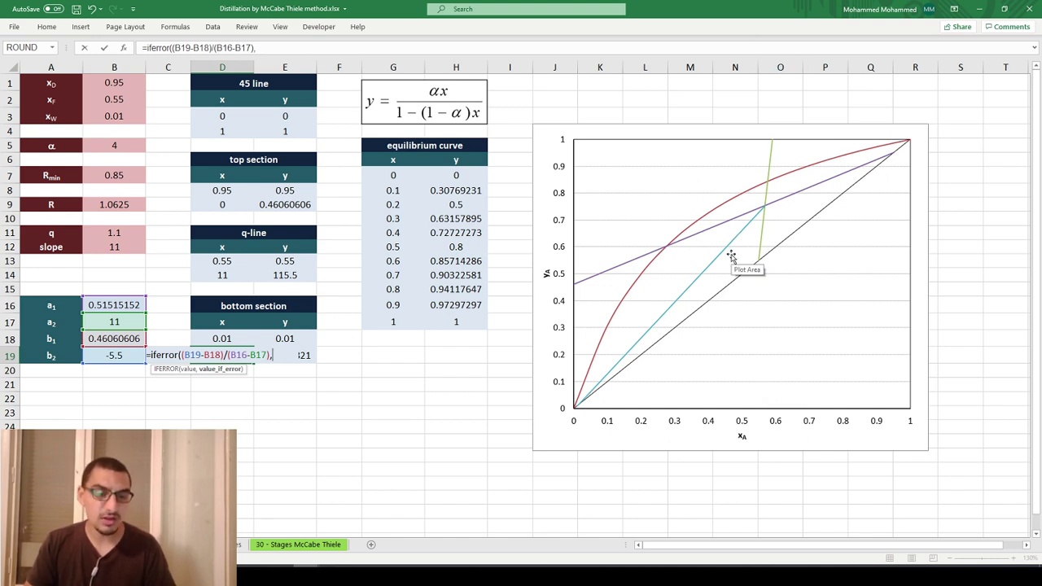
pyautogui.write('0.')
pyautogui.press('BackSpace')
pyautogui.press('Up')
pyautogui.press('Up')
pyautogui.press('Up')
pyautogui.press('Up')
pyautogui.press('Up')
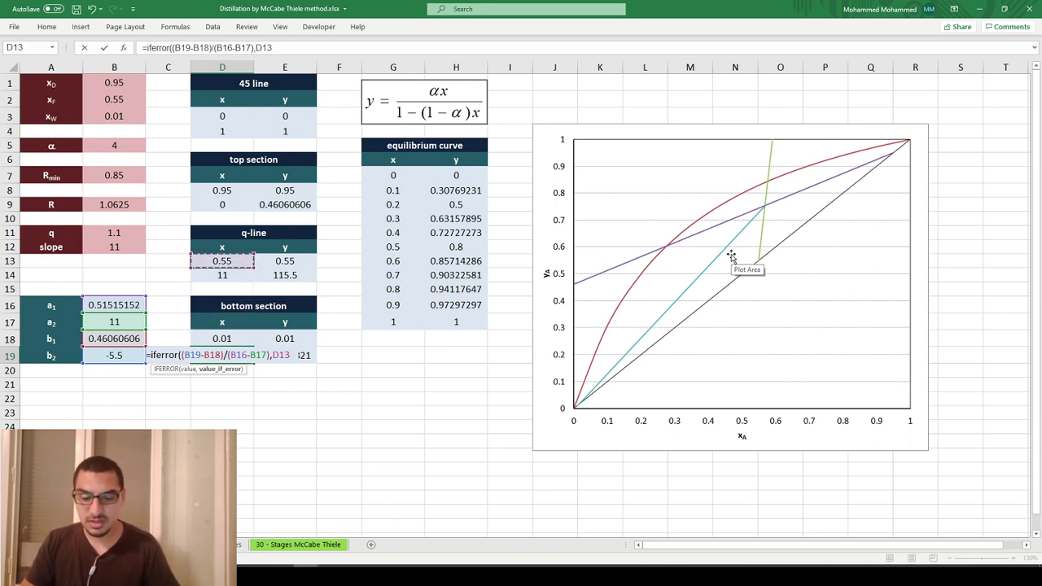
pyautogui.write(')')
pyautogui.press('Return')
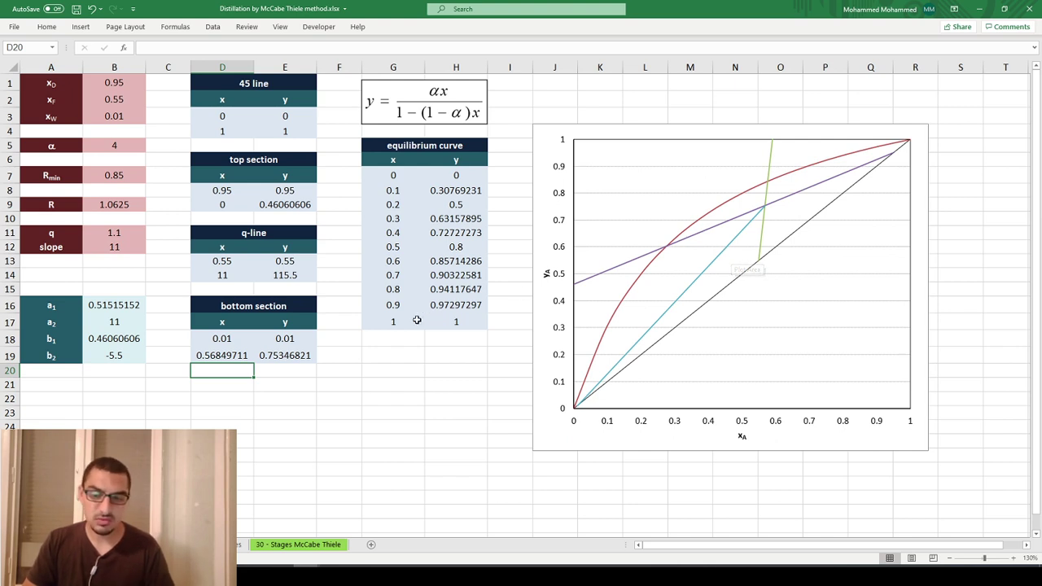
pyautogui.doubleClick(285, 357)
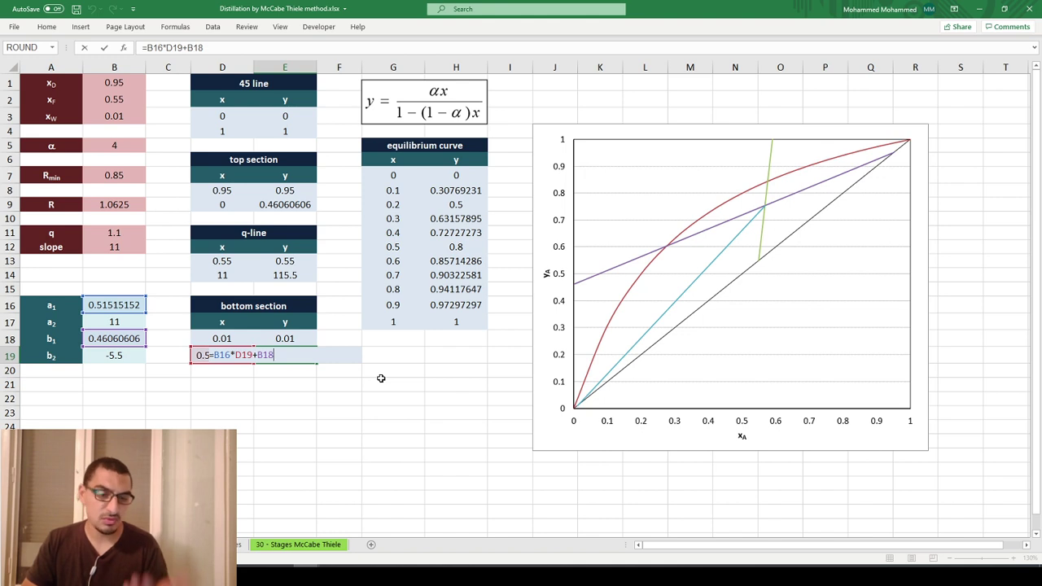
# Step: Reset q in B11 to 1 so the q-line turns vertical
pyautogui.hotkey('ctrl', 'Return')
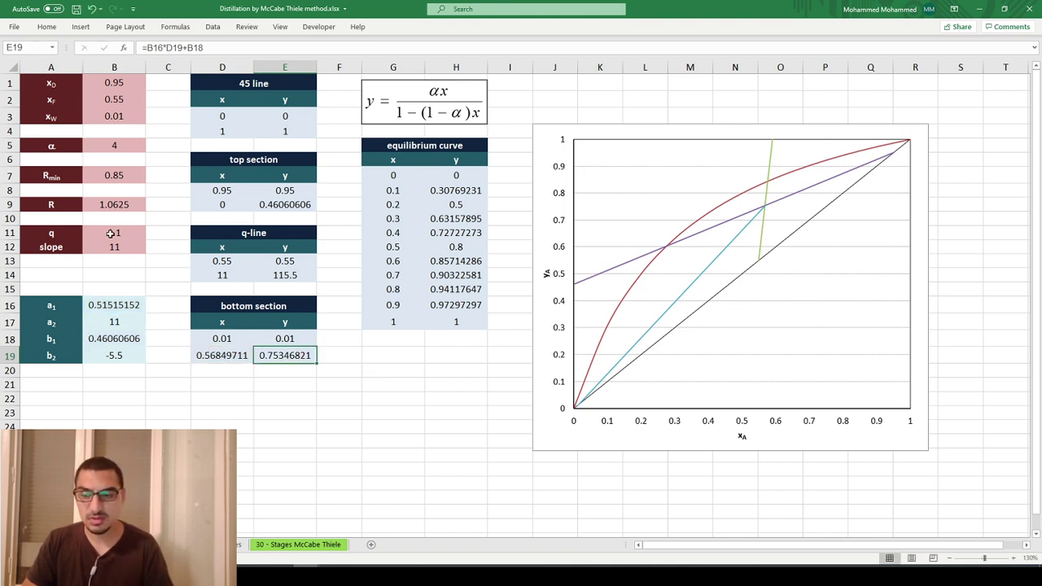
pyautogui.click(112, 233)
pyautogui.write('1')
pyautogui.press('Return')
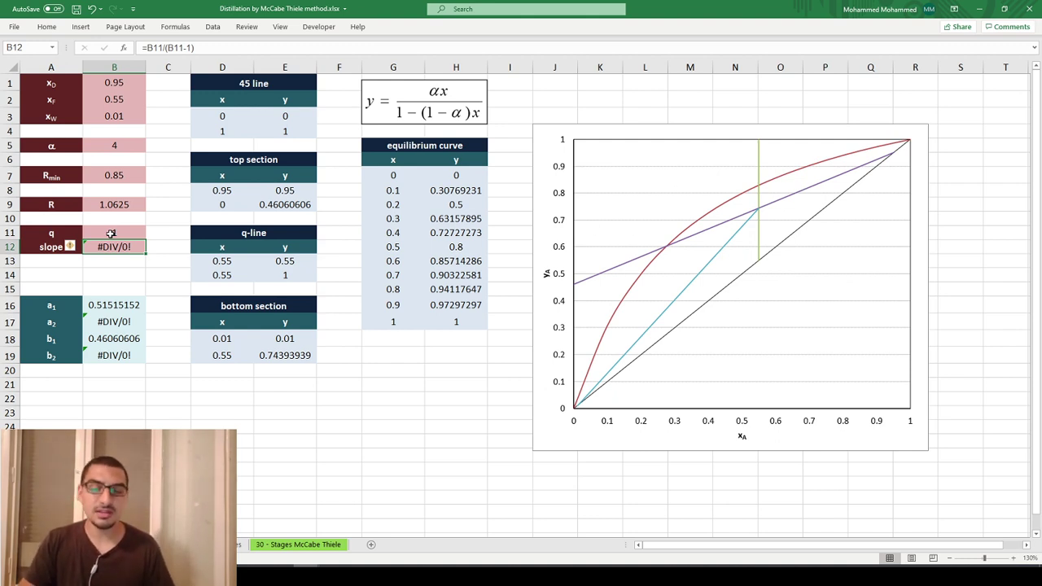
pyautogui.press('Right')
pyautogui.press('Right')
pyautogui.press('Down')
pyautogui.press('Down')
pyautogui.press('Right')
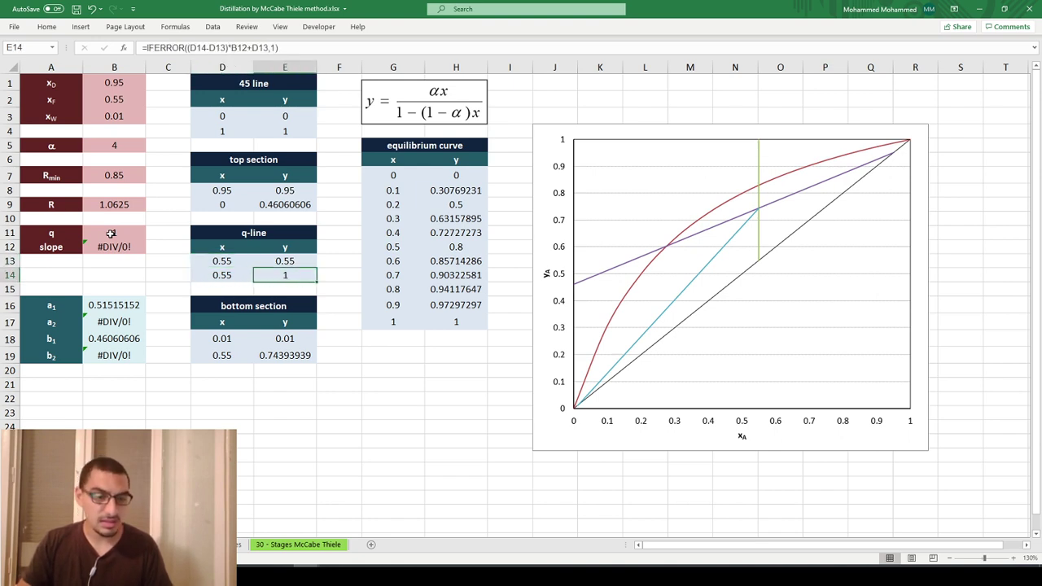
# Step: Confirm D19 now falls back to 0.55, then start editing the slope cell B12
pyautogui.press('Down')
pyautogui.press('Down')
pyautogui.press('Down')
pyautogui.press('Down')
pyautogui.press('Down')
pyautogui.press('Left')
pyautogui.press('F2')
pyautogui.press('Escape')
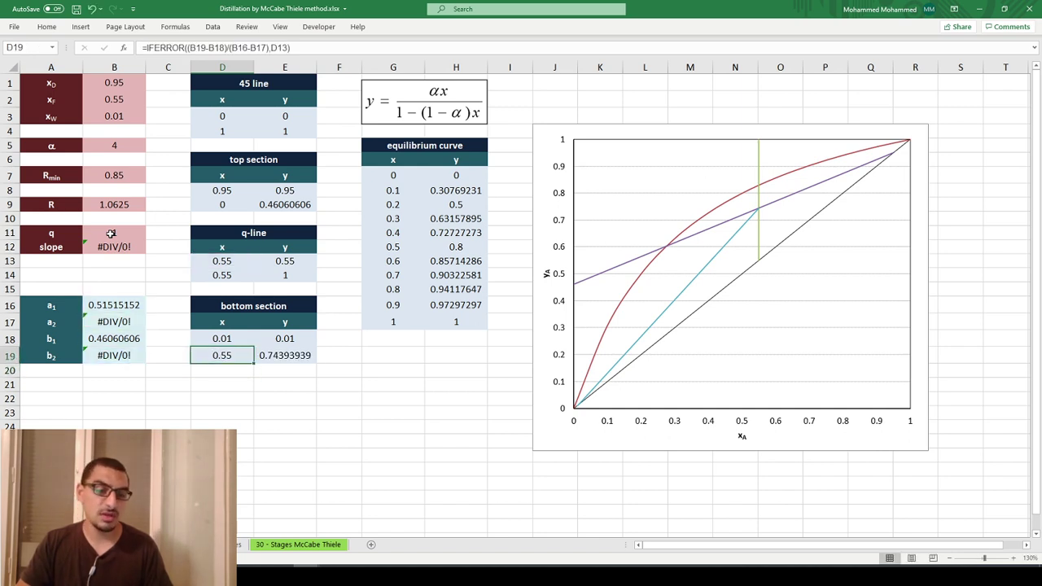
pyautogui.press('Up')
pyautogui.press('Up')
pyautogui.press('Up')
pyautogui.press('Up')
pyautogui.press('Up')
pyautogui.press('Up')
pyautogui.press('Up')
pyautogui.press('Left')
pyautogui.press('Left')
pyautogui.press('F2')
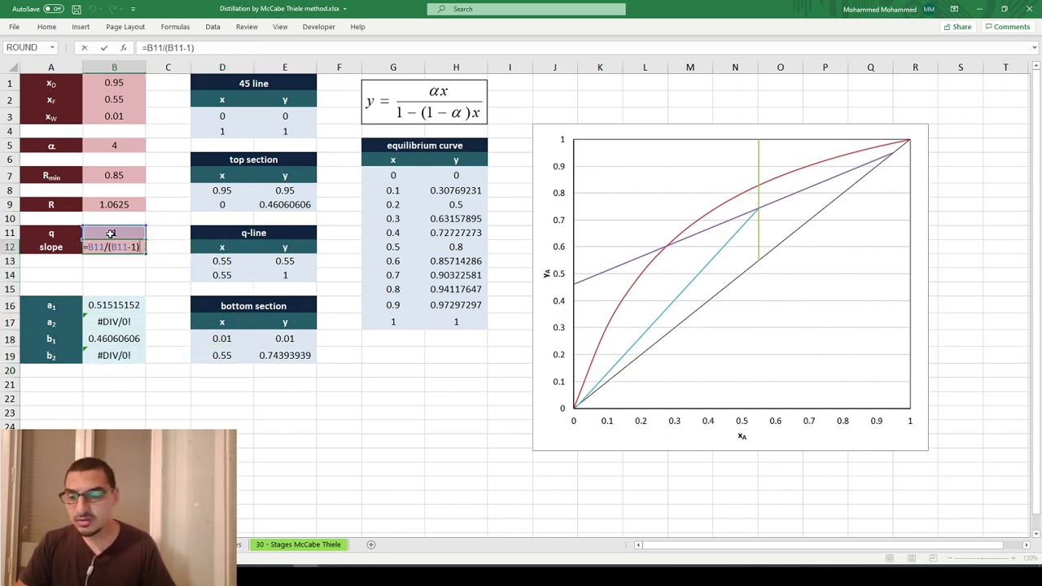
# Step: Change B12 to =IFERROR(B11/(B11-1),"Infinite slope") so slope and a2 read Infinite slope
pyautogui.press('Home')
pyautogui.press('Right')
pyautogui.write('if')
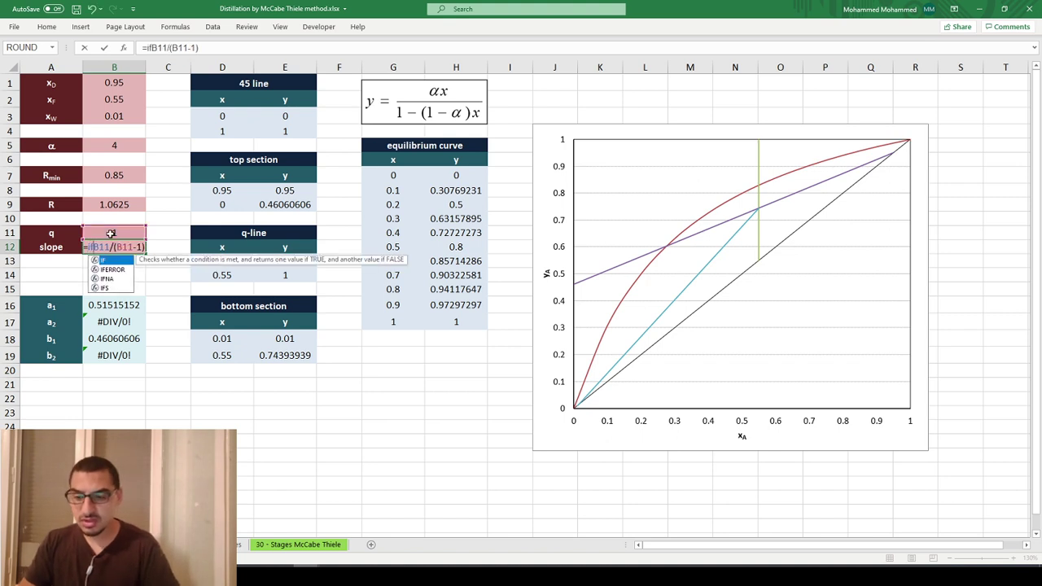
pyautogui.write('error(')
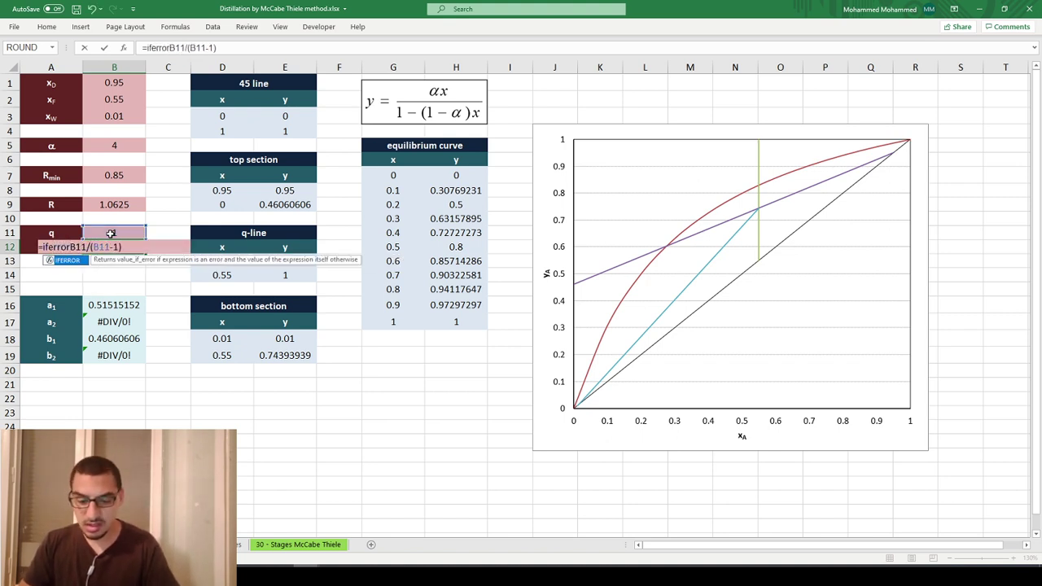
pyautogui.write(',"Vertical q line')
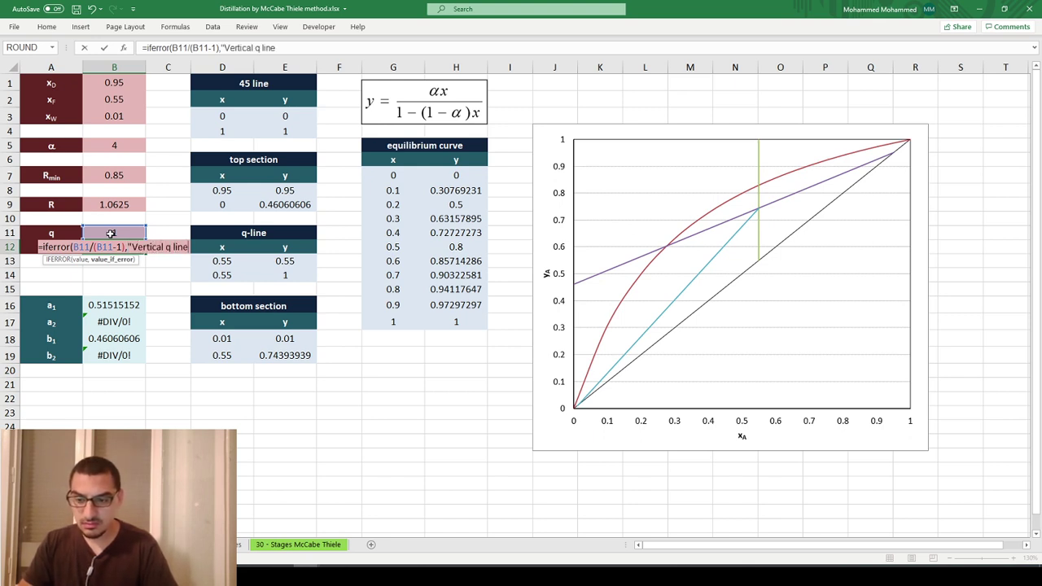
pyautogui.write('"')
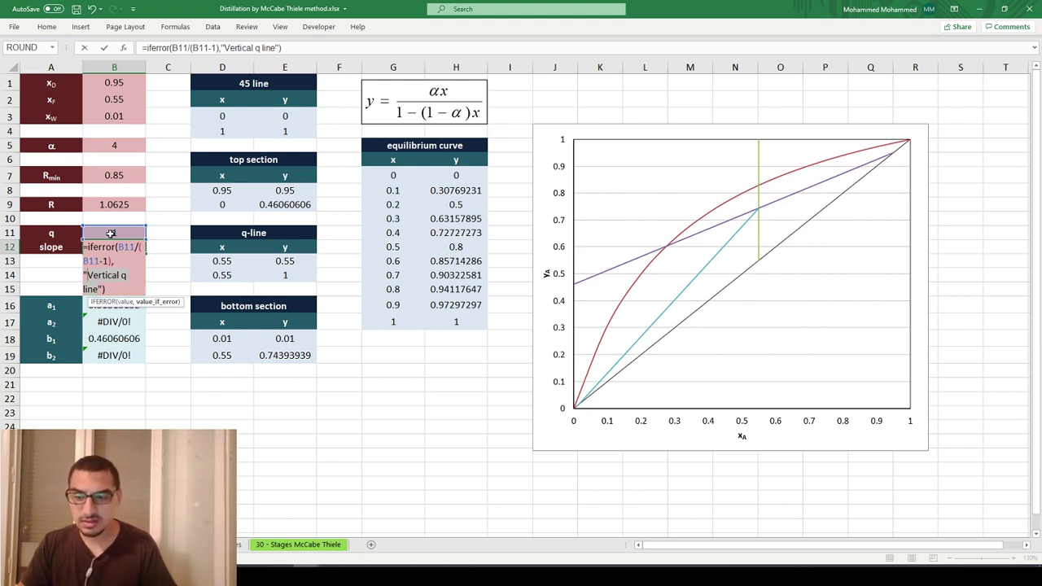
pyautogui.press('BackSpace')
pyautogui.press('BackSpace')
pyautogui.press('BackSpace')
pyautogui.write('Infinite sl')
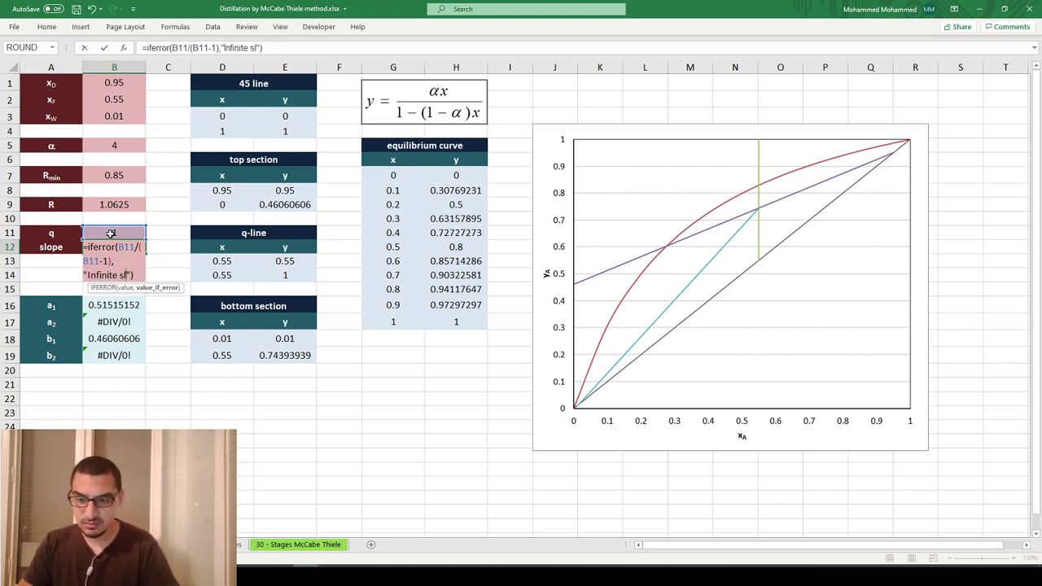
pyautogui.write('ope')
pyautogui.press('Return')
pyautogui.press('Up')
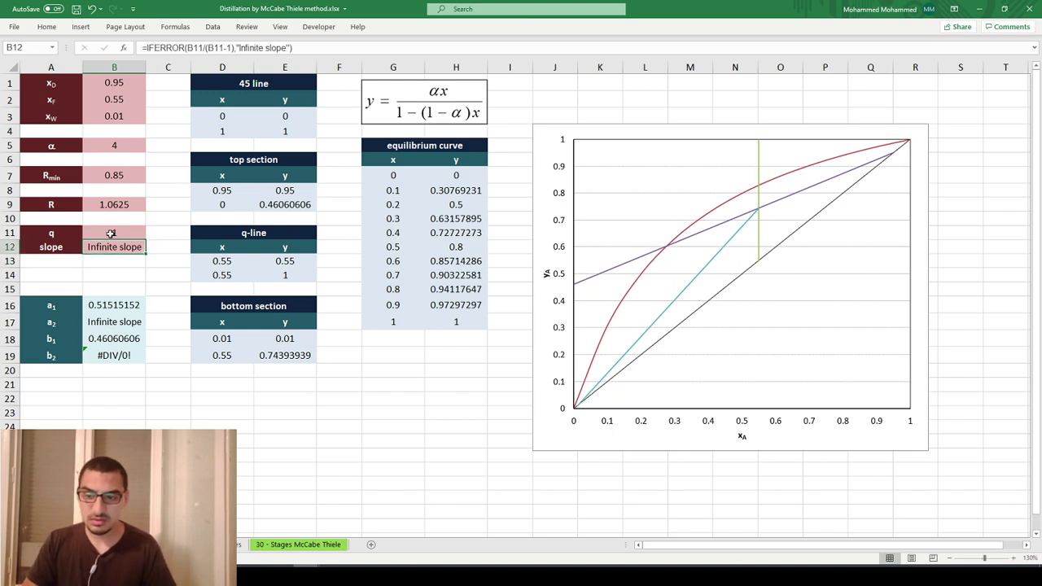
pyautogui.press('Down')
# Step: Wrap b2 in B19 as =IFERROR(-D13/(B11-1),B17), using a2 as the fallback
pyautogui.press('Down')
pyautogui.press('Down')
pyautogui.press('Down')
pyautogui.press('Down')
pyautogui.press('Down')
pyautogui.press('Down')
pyautogui.press('Up')
pyautogui.press('Up')
pyautogui.press('F2')
pyautogui.press('Escape')
pyautogui.press('Down')
pyautogui.press('Down')
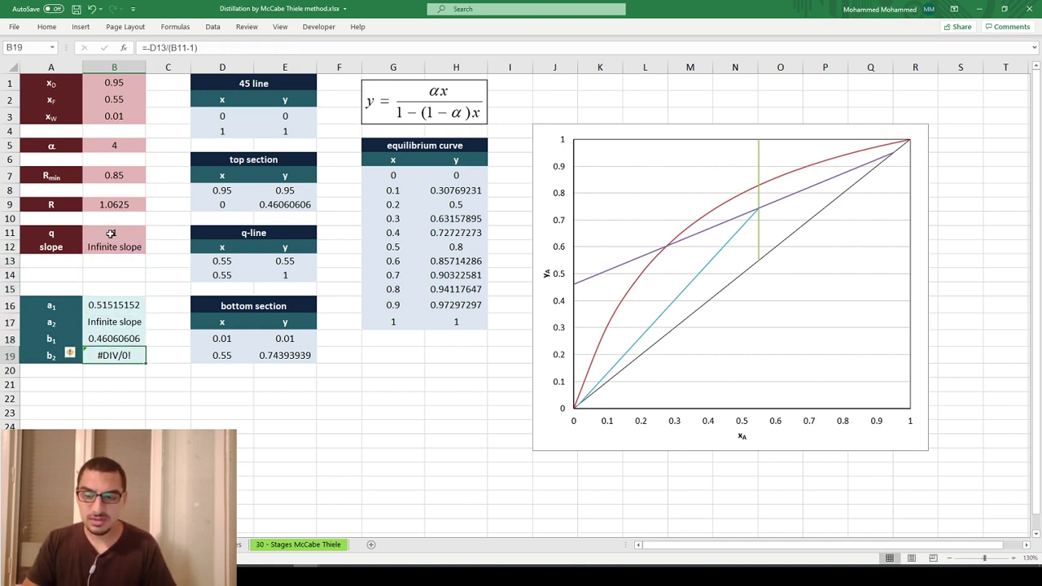
pyautogui.press('F2')
pyautogui.write('iferror(')
pyautogui.press('Right')
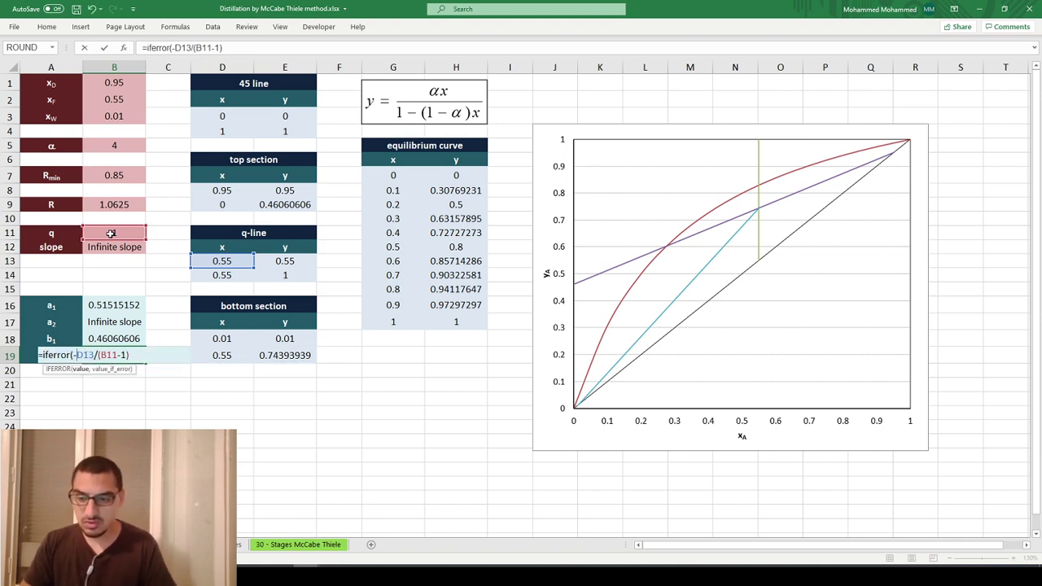
pyautogui.write(',')
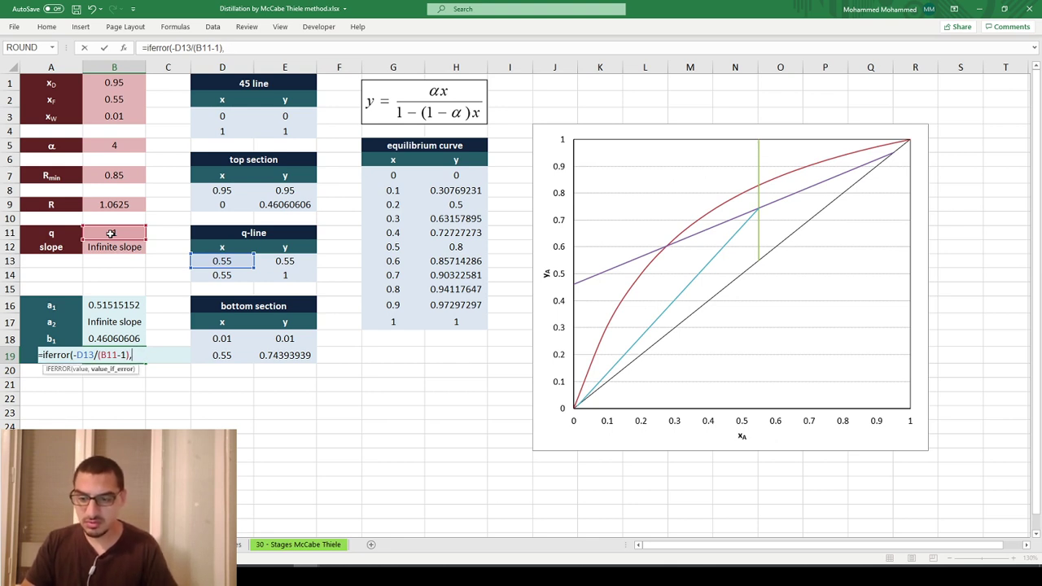
pyautogui.press('Up')
pyautogui.press('Up')
pyautogui.write(')')
pyautogui.press('Return')
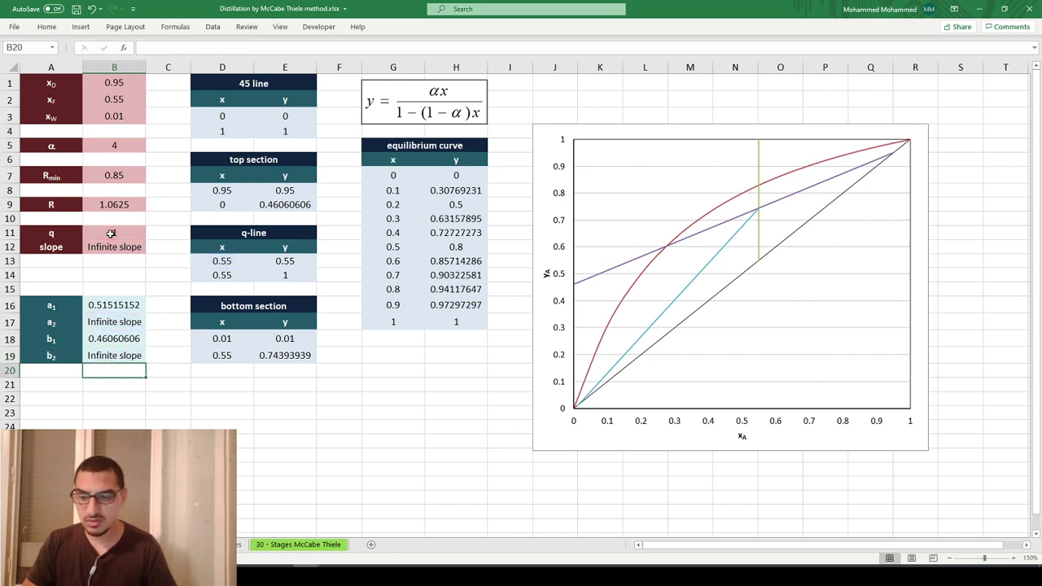
pyautogui.press('Up')
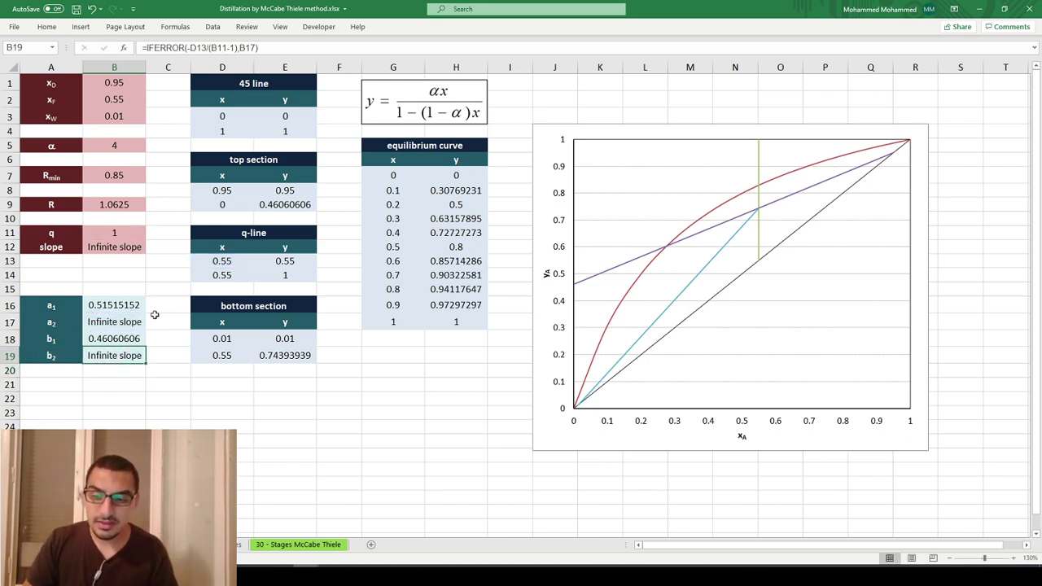
# Step: Review the a2 and slope formulas, then set q in B11 back to 1.1
pyautogui.click(135, 322)
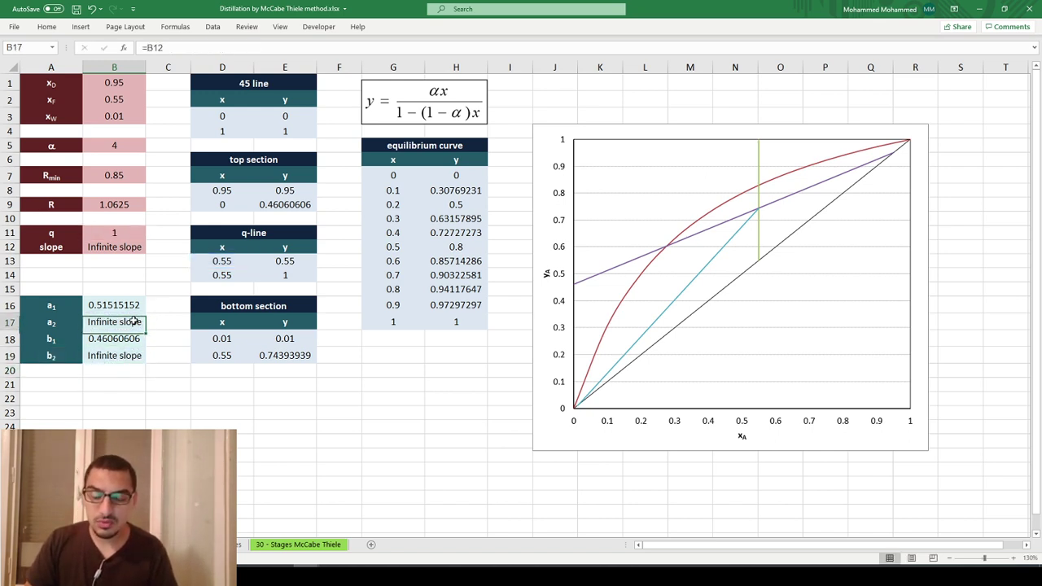
pyautogui.click(120, 243)
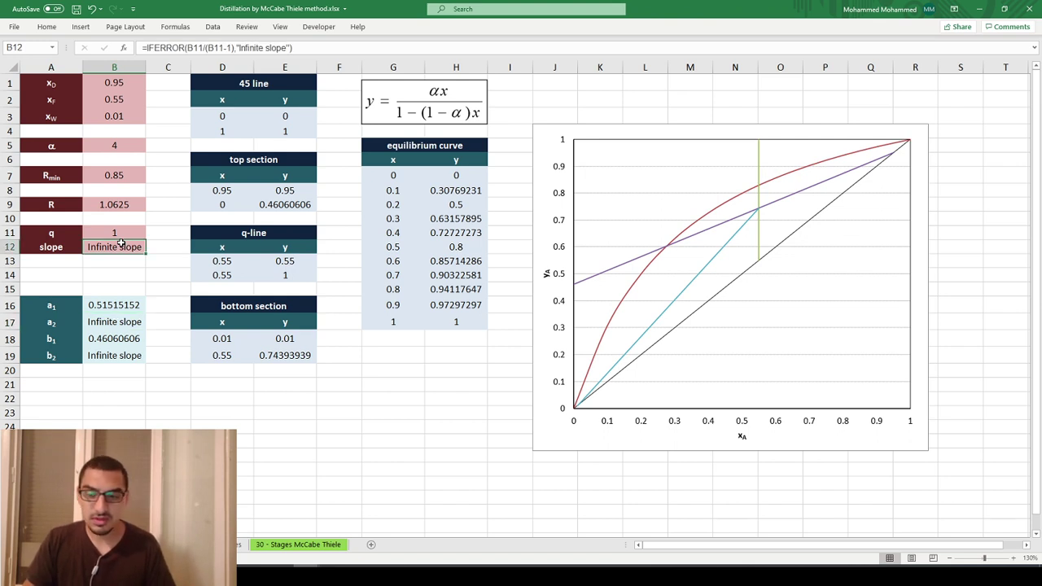
pyautogui.press('Right')
pyautogui.press('Down')
pyautogui.press('Down')
pyautogui.press('Up')
pyautogui.press('Up')
pyautogui.press('Left')
pyautogui.press('Up')
pyautogui.press('F2')
pyautogui.press('Return')
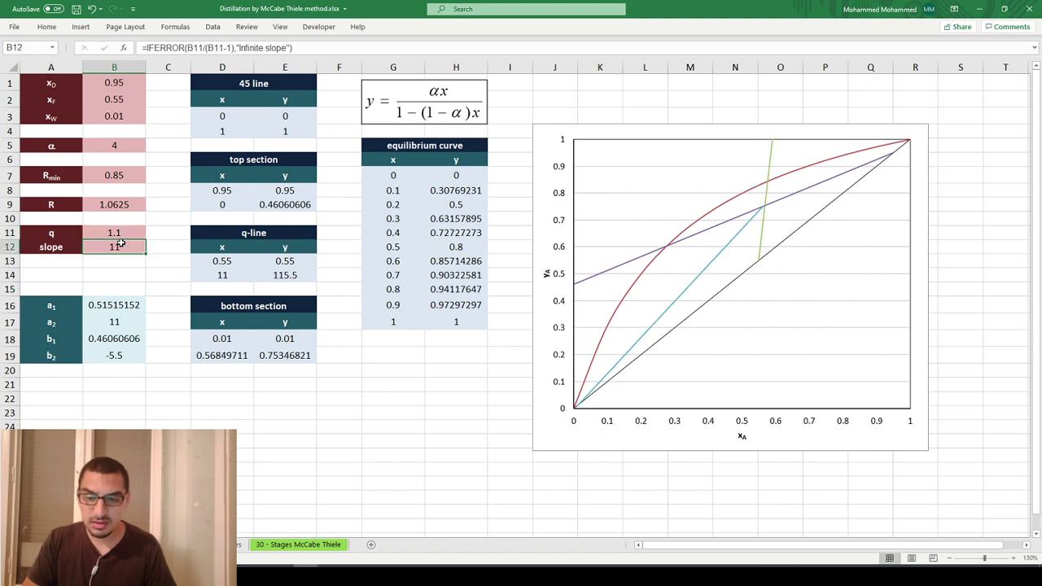